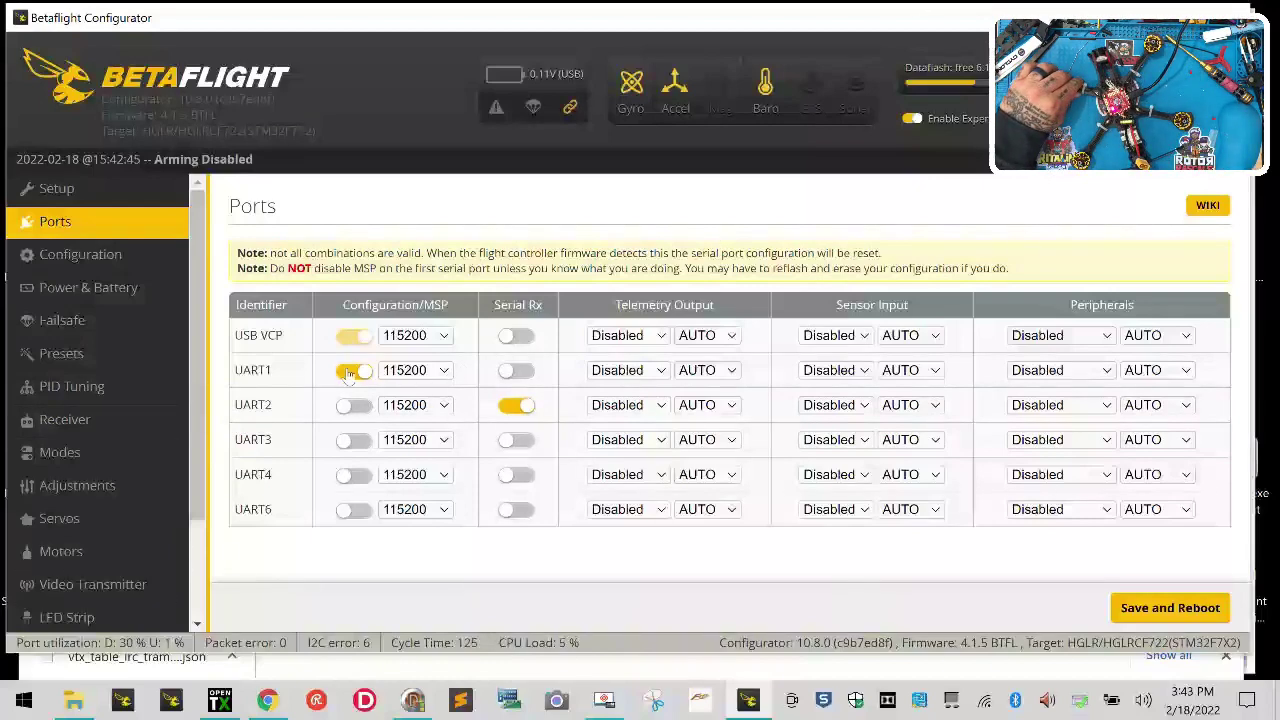
Switch UART1 from MSP to Serial Rx, turn off Serial Rx on UART2, and enable MSP on UART4
click(354, 370)
click(517, 370)
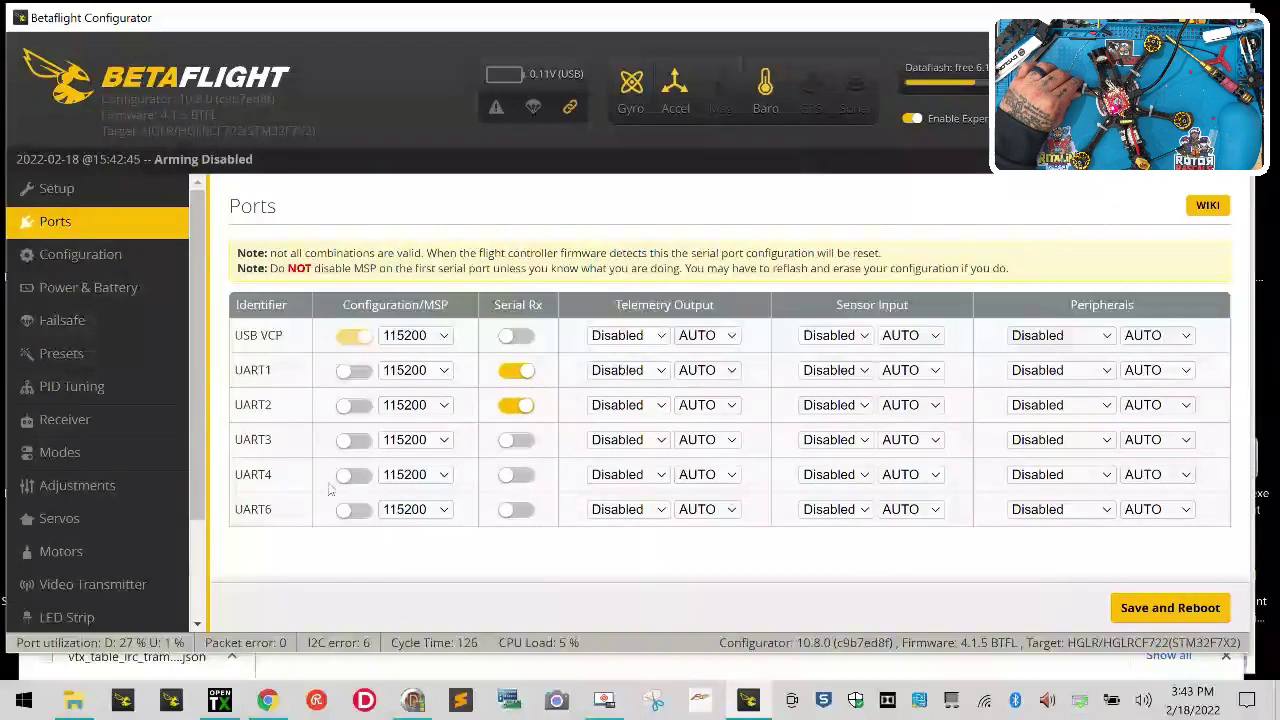
click(517, 405)
click(345, 475)
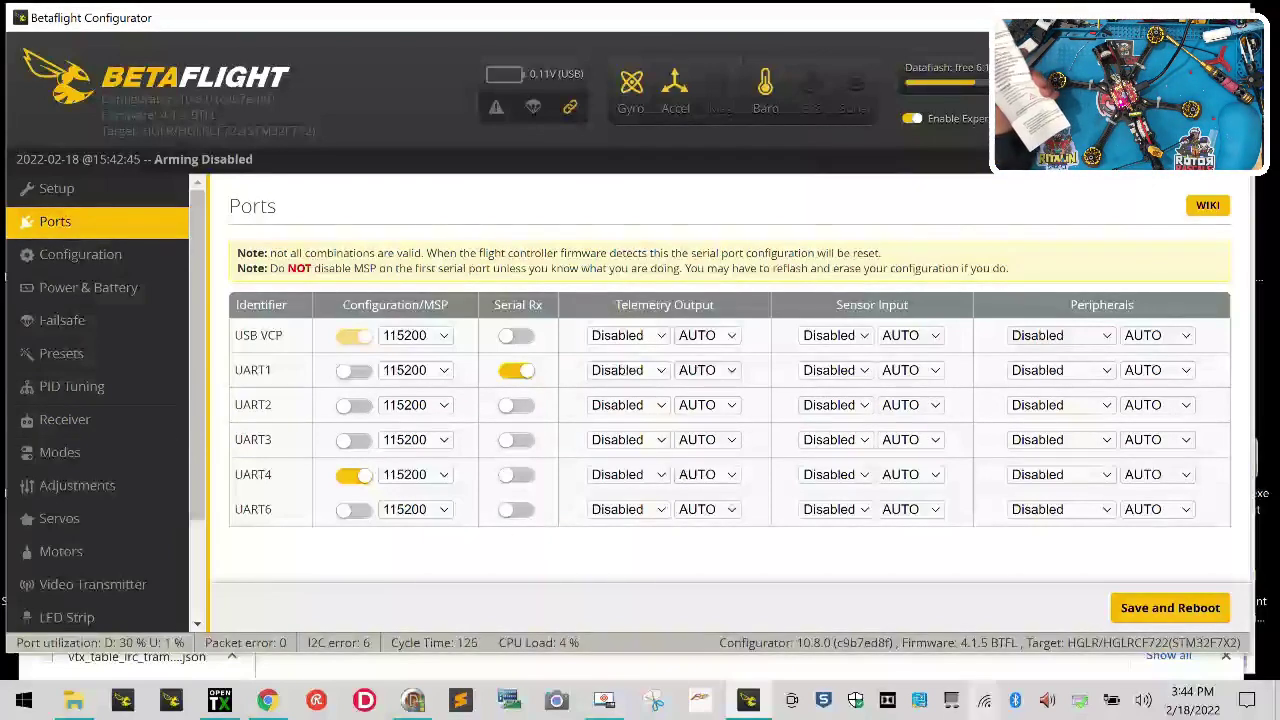
Set the sensor input of UART6 to ESC
click(640, 510)
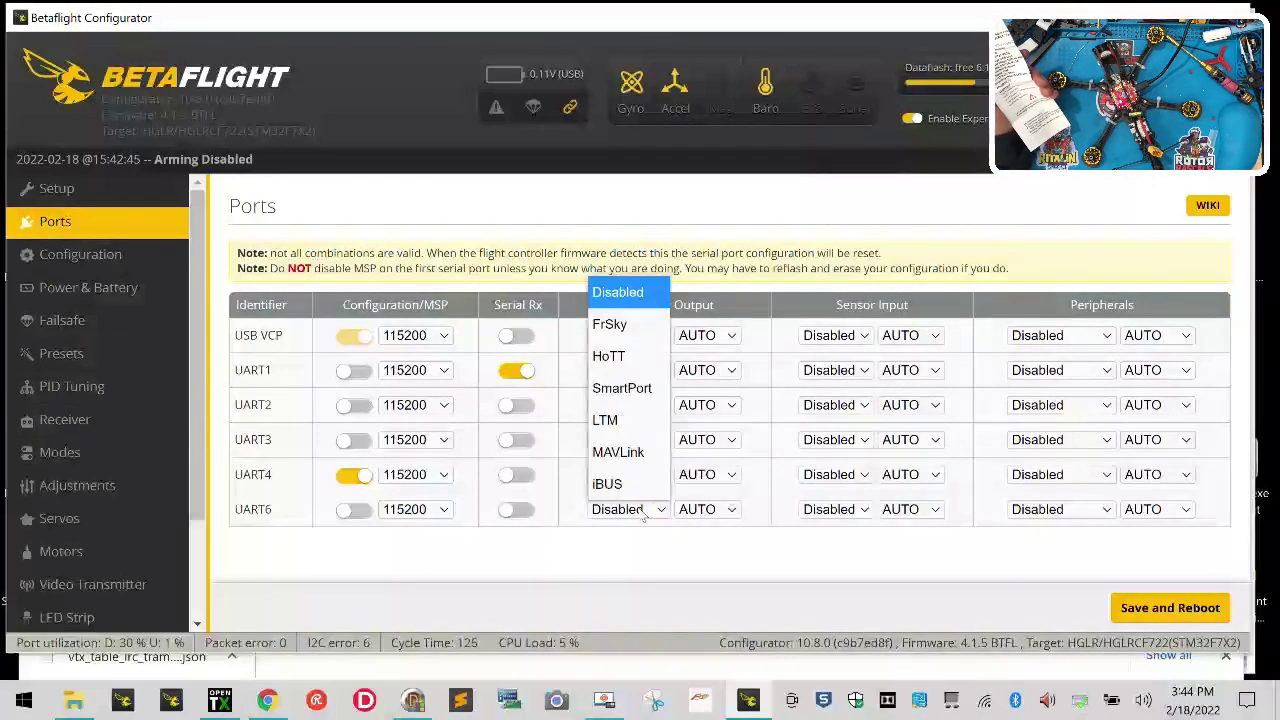
click(915, 509)
click(835, 509)
click(818, 597)
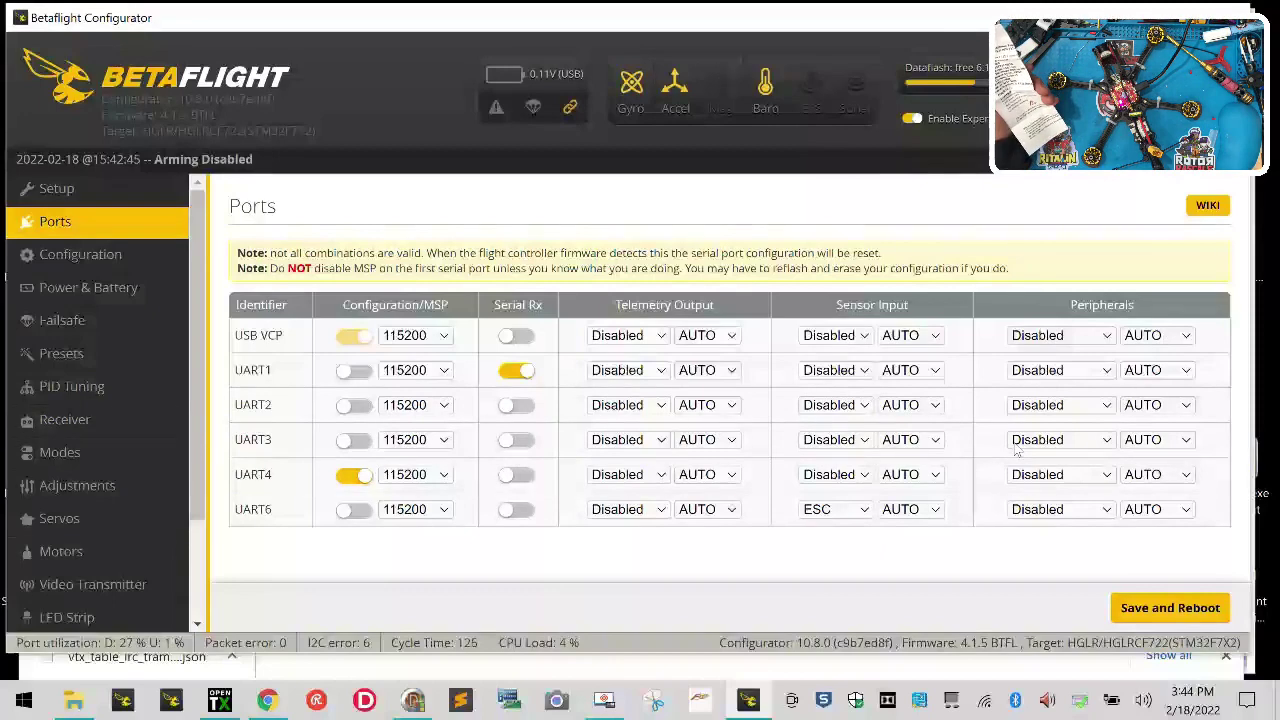
Assign VTX (IRC Tramp) as the UART3 peripheral and save the port settings with a reboot
click(1050, 440)
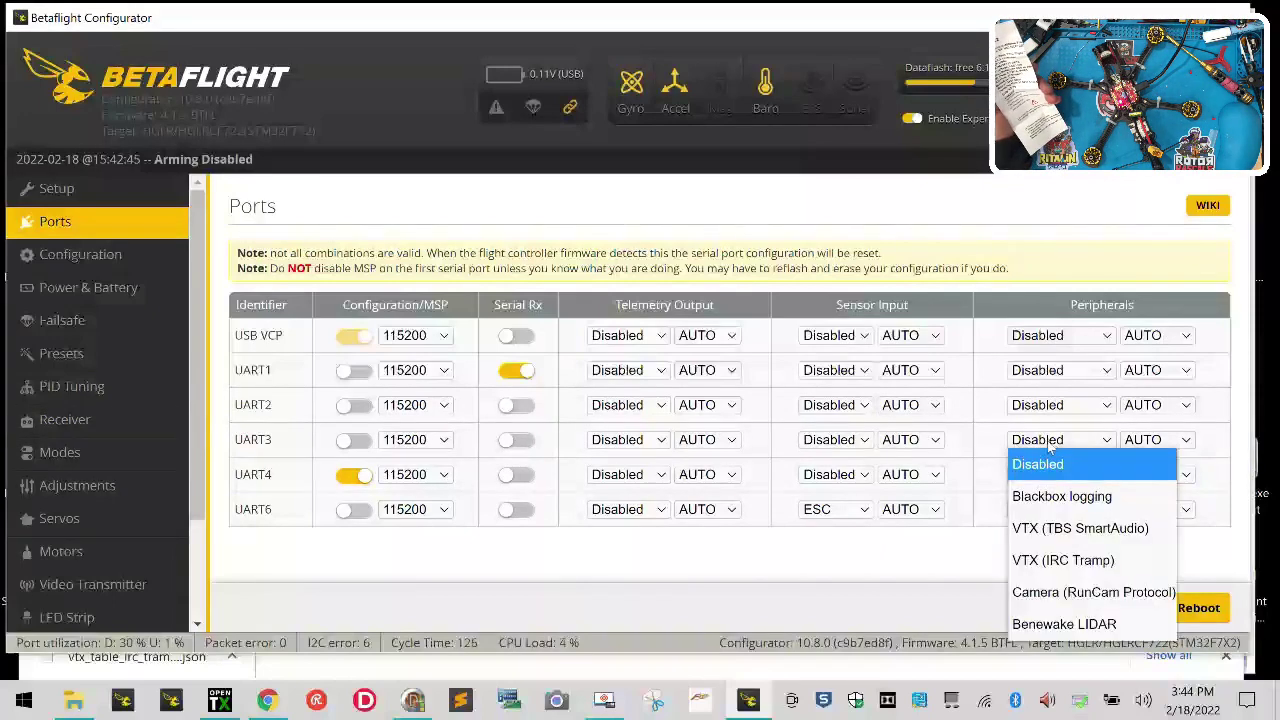
click(1050, 560)
click(1192, 608)
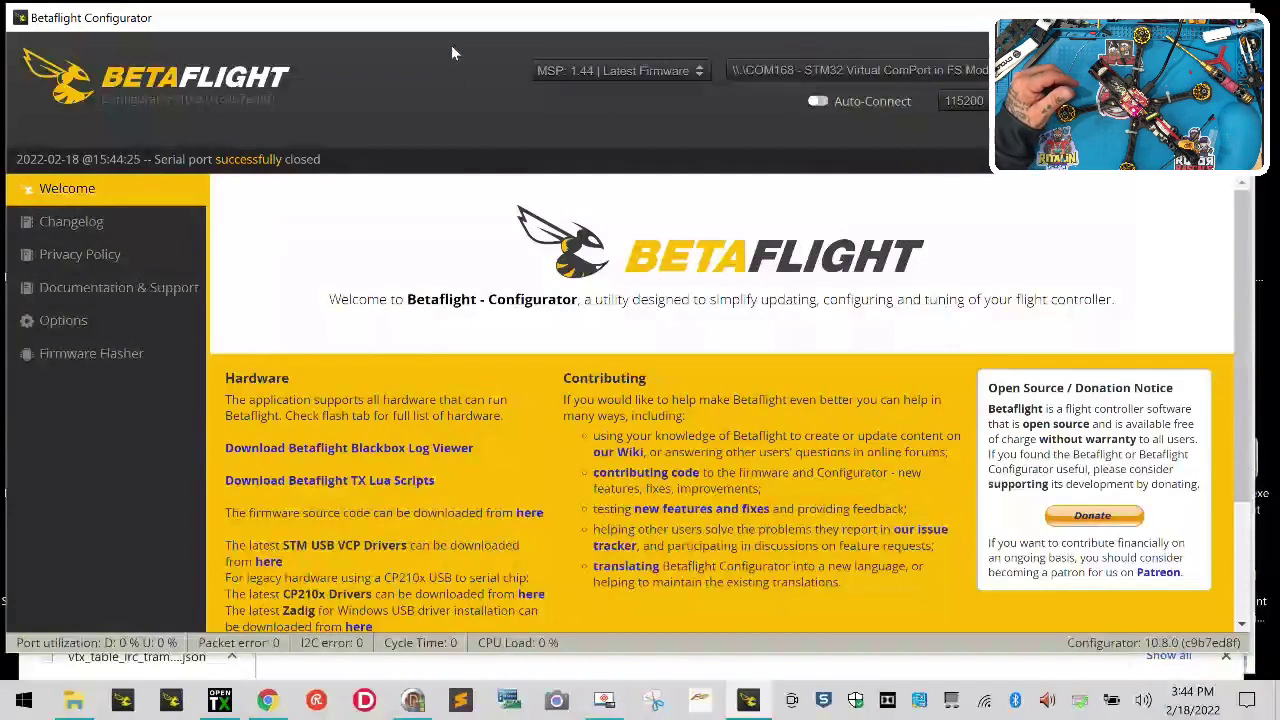
Reconnect to the flight controller and calibrate the accelerometer
click(1225, 90)
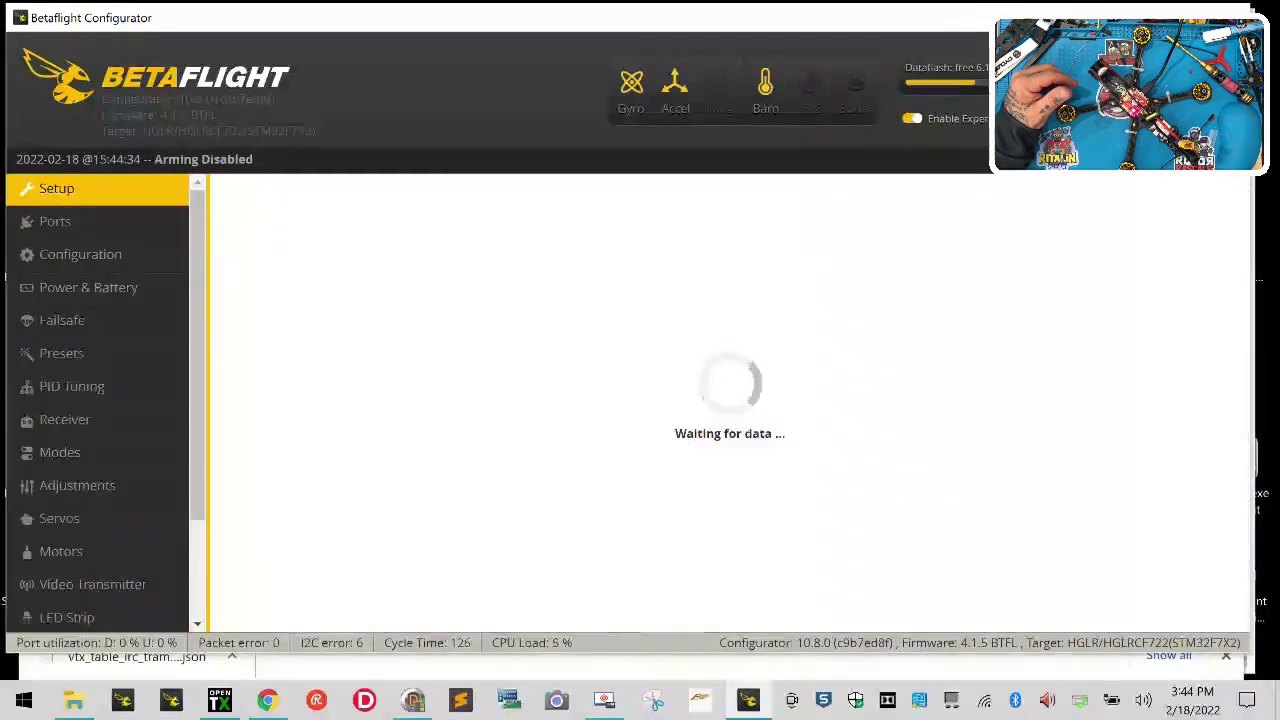
click(320, 256)
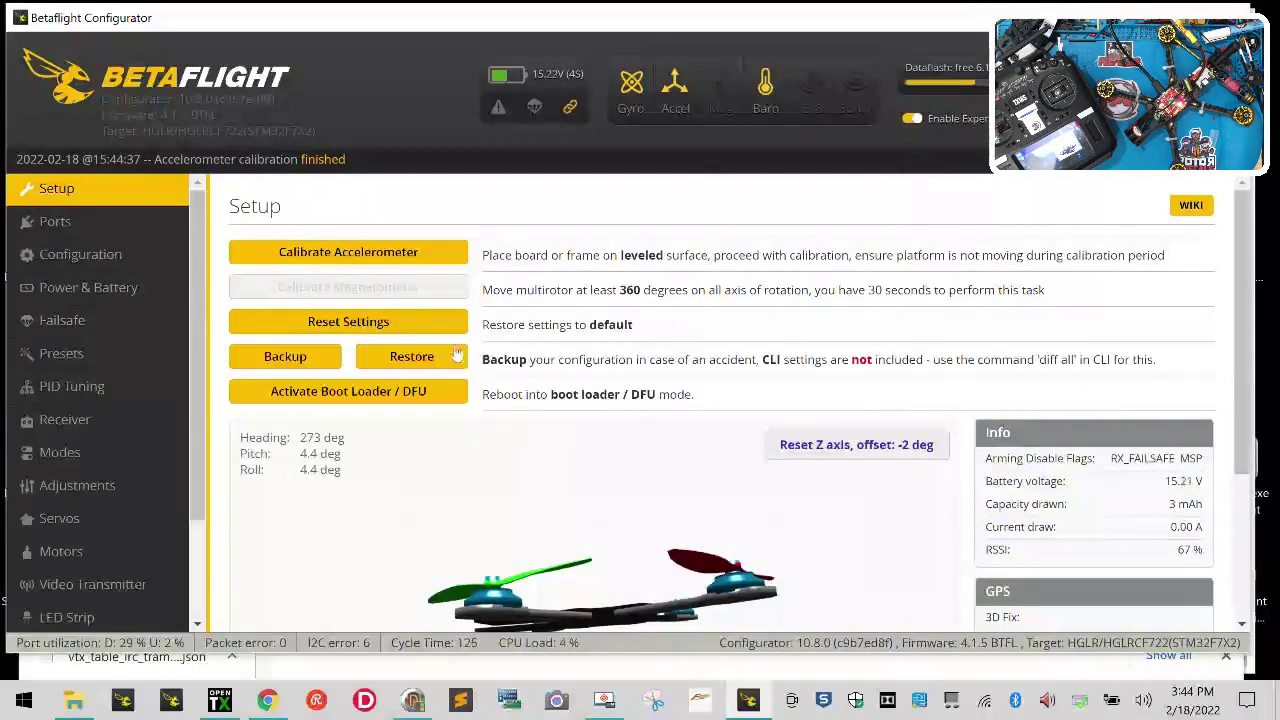
Set the serial receiver provider to CRSF in the receiver settings and save the change
click(65, 419)
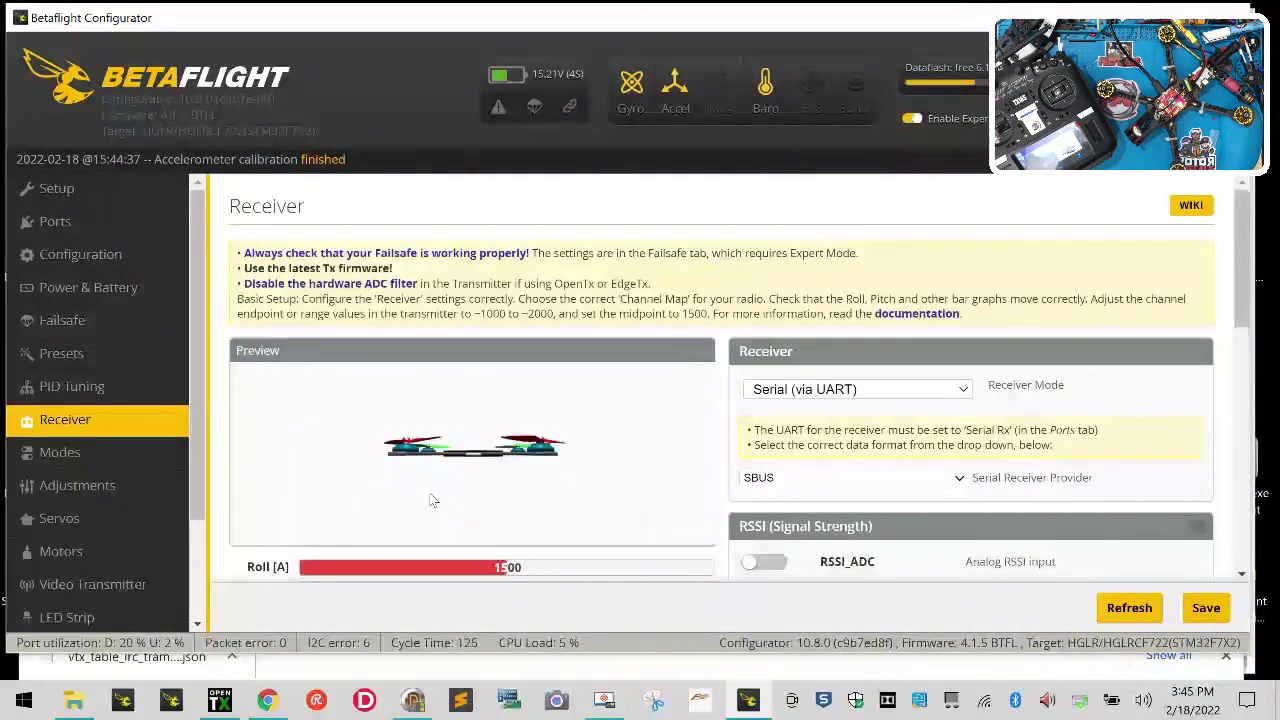
scroll(431, 499, down, 5)
scroll(431, 499, down, 3)
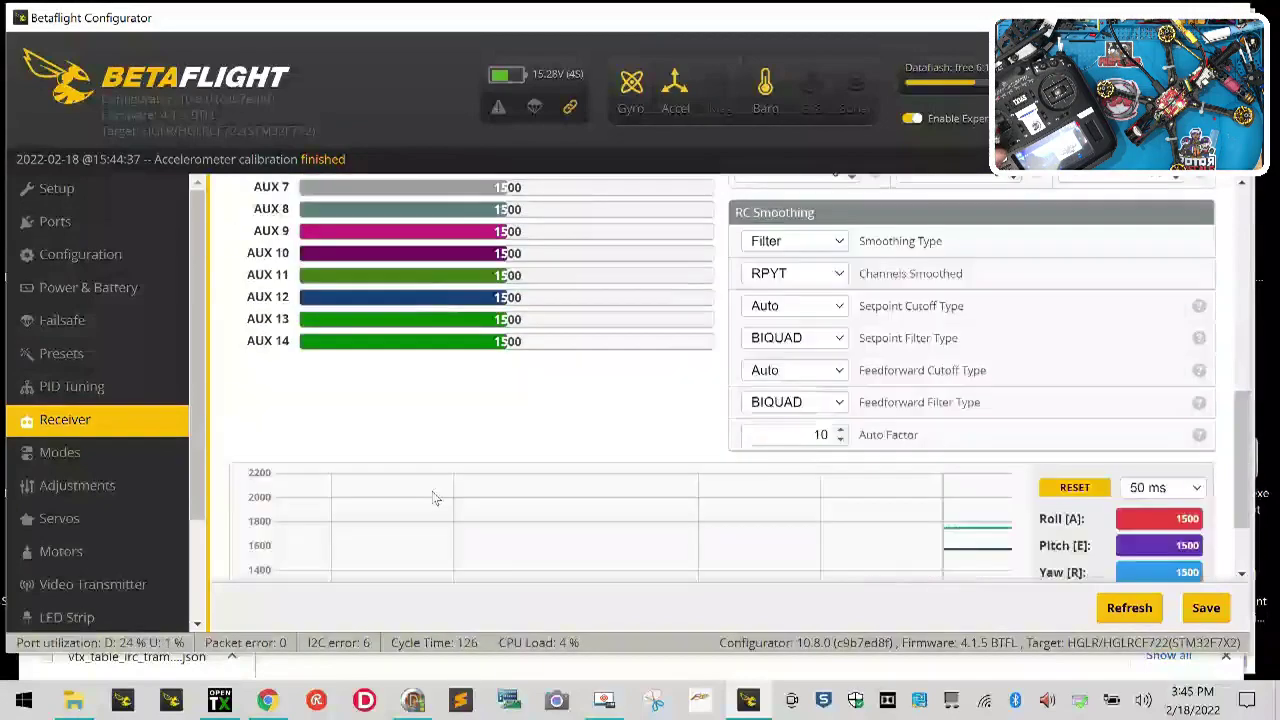
scroll(432, 496, up, 8)
click(48, 254)
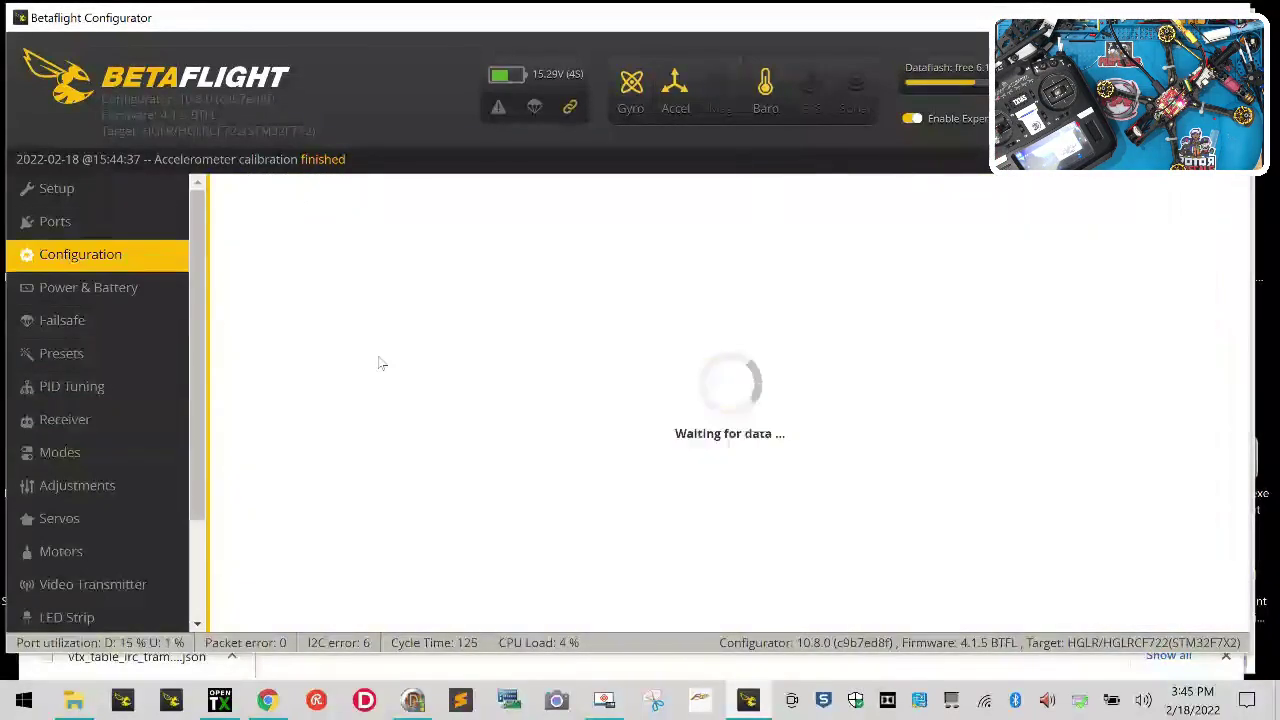
click(78, 424)
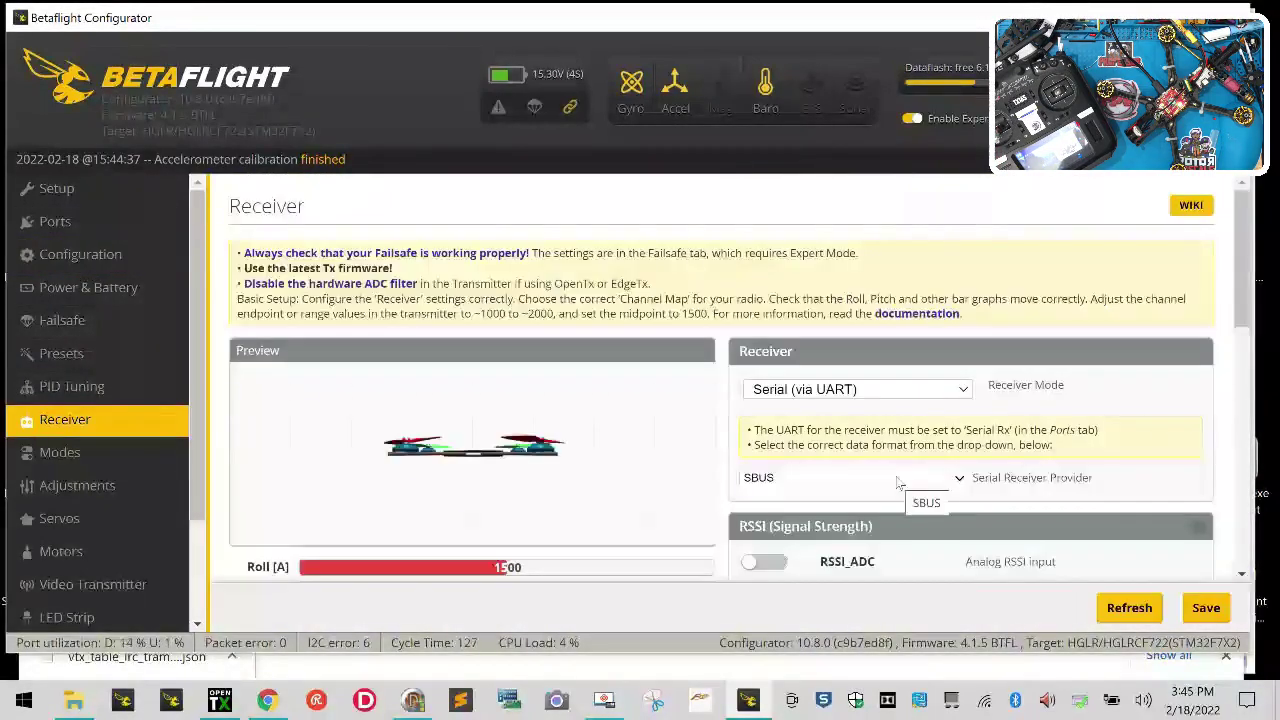
click(843, 477)
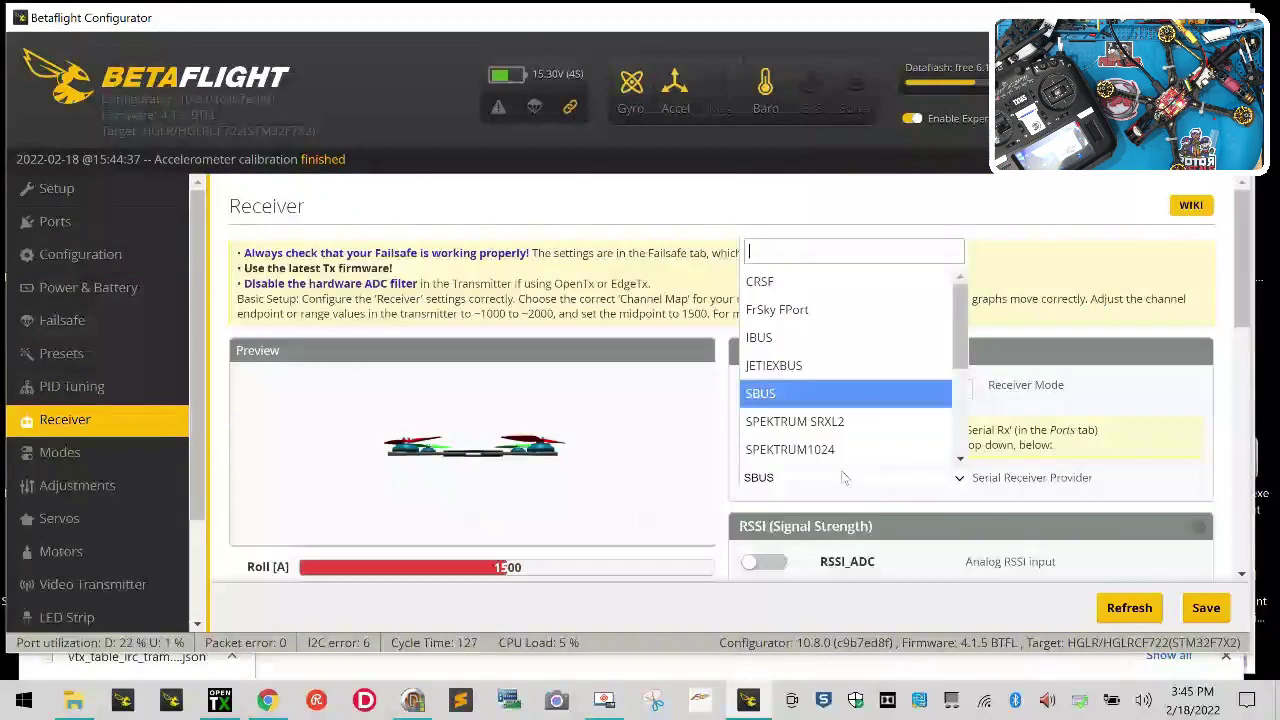
click(800, 284)
click(1170, 607)
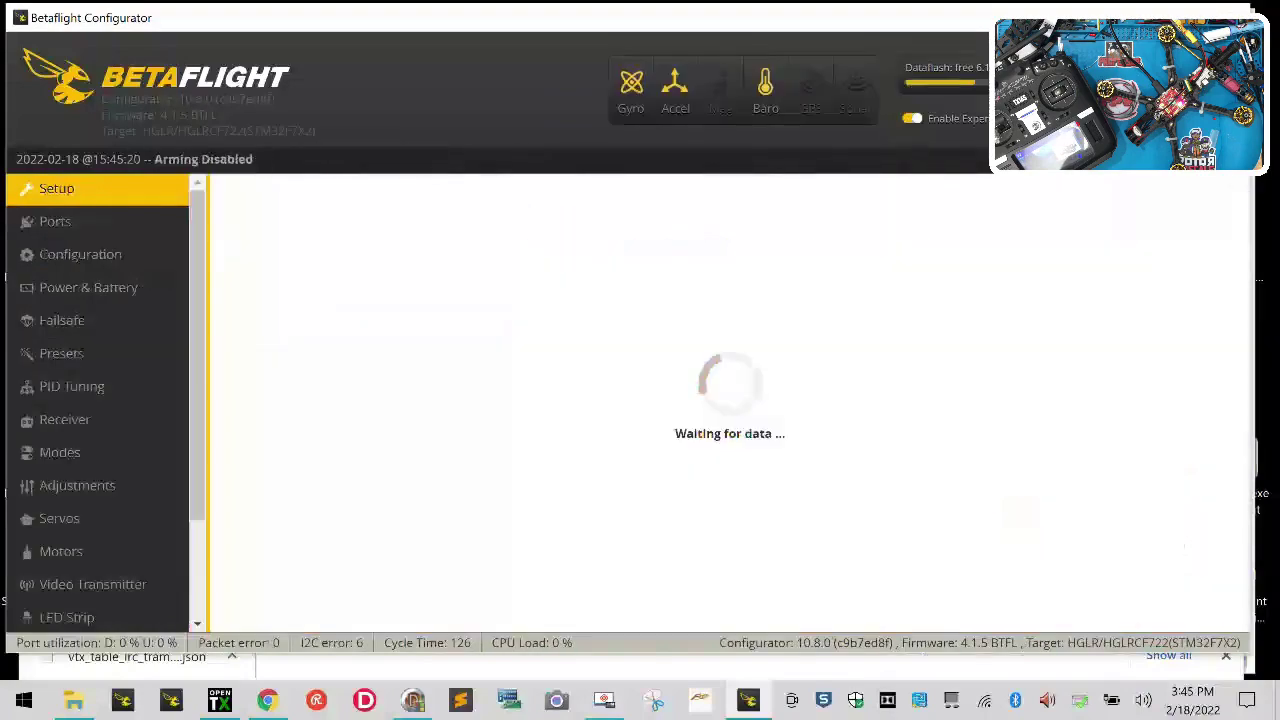
Examine the receiver channel bars for response to the transmitter and save the receiver settings again
click(64, 419)
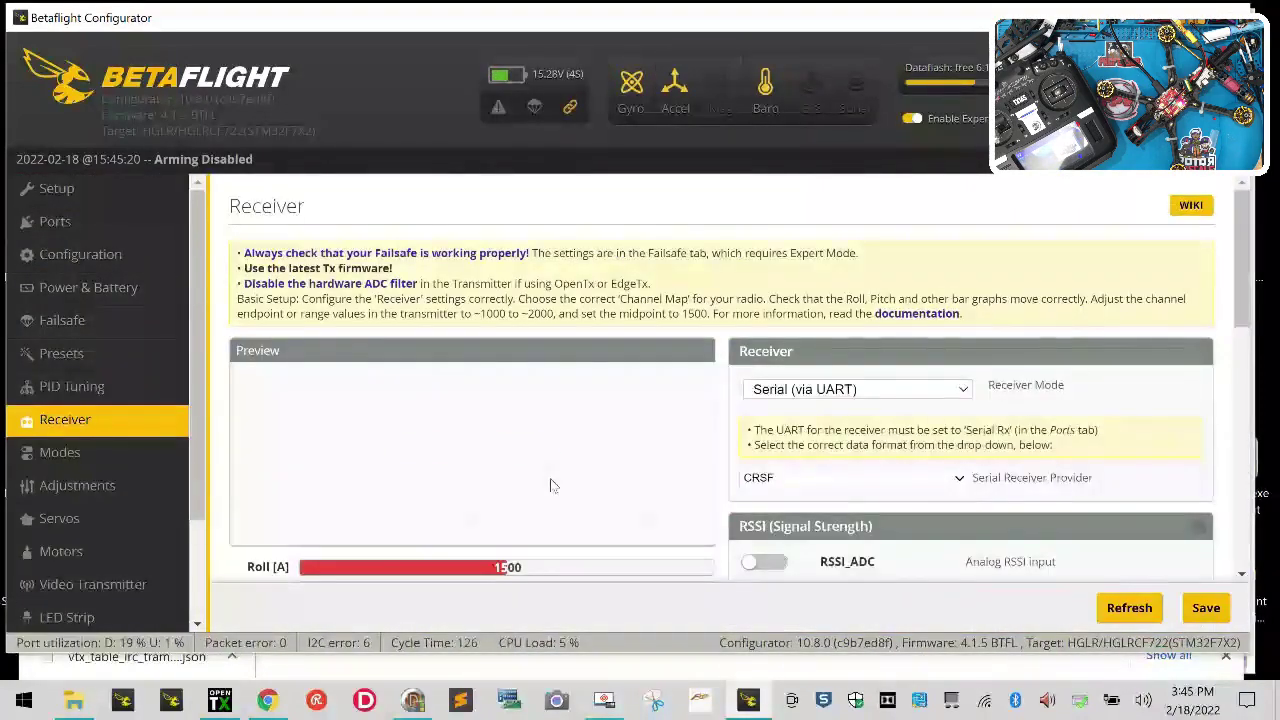
scroll(550, 478, down, 5)
scroll(550, 485, up, 5)
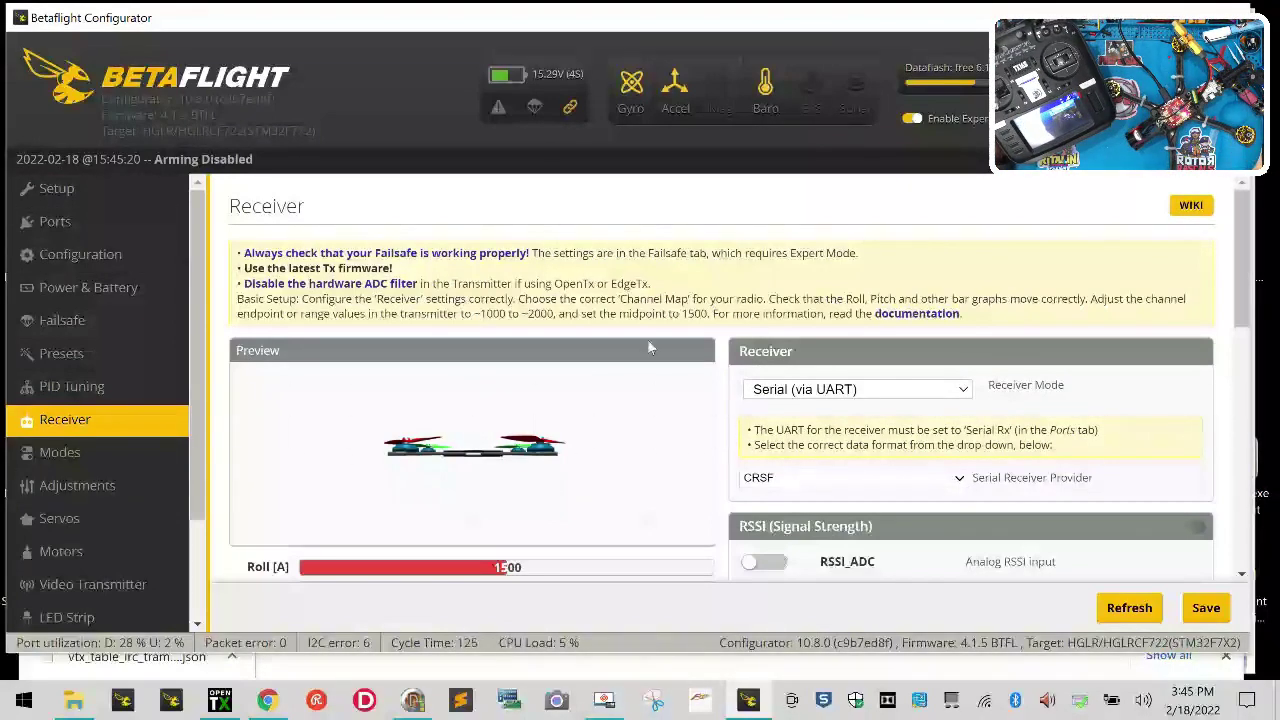
scroll(486, 540, down, 3)
scroll(486, 540, up, 1)
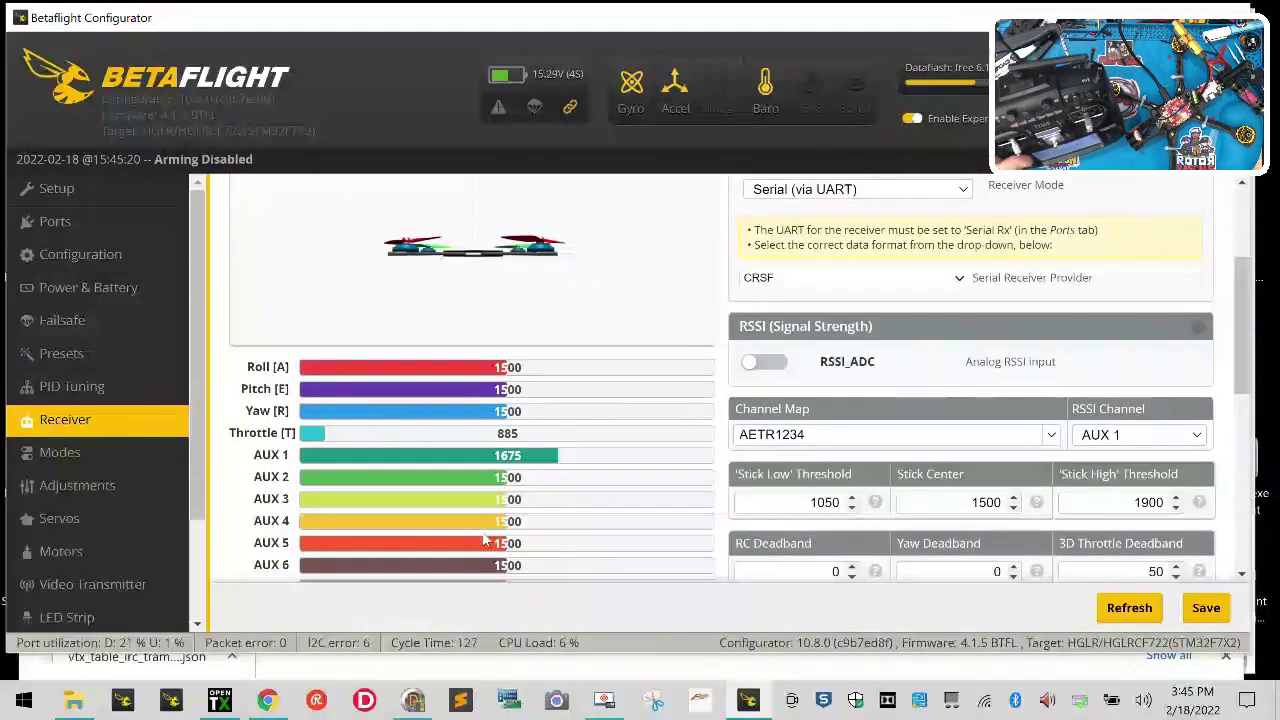
scroll(755, 412, down, 2)
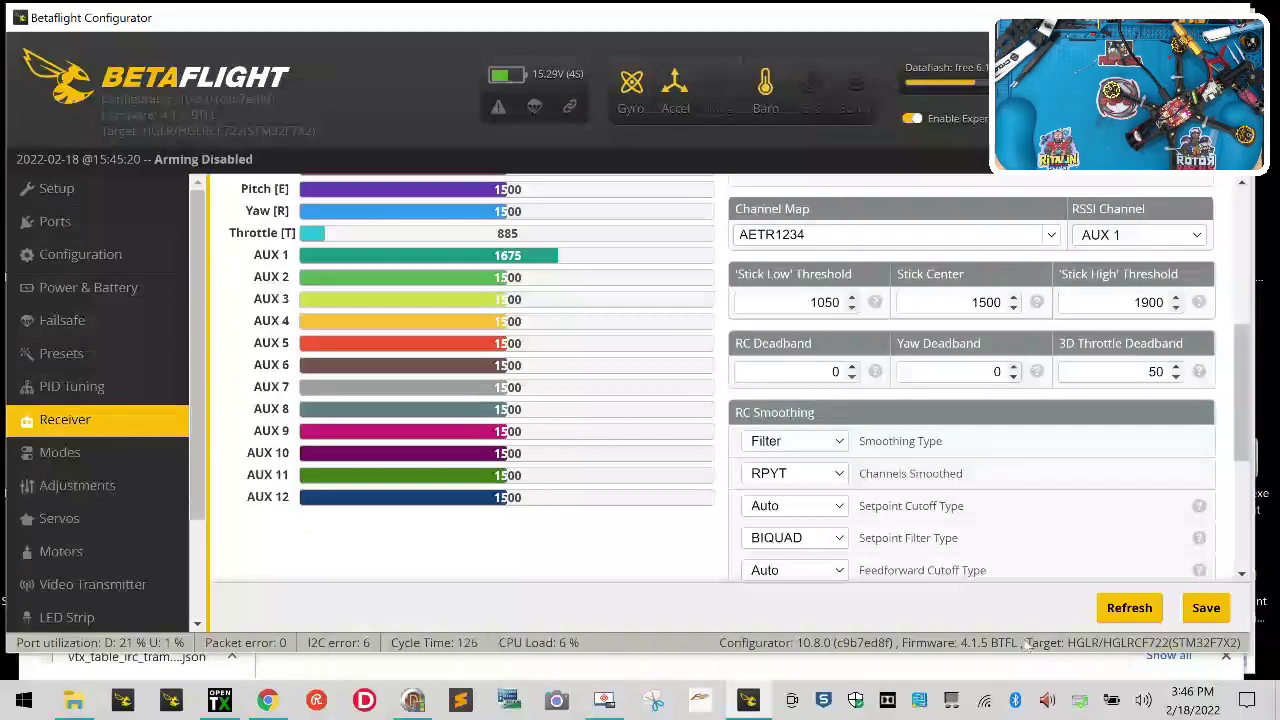
scroll(372, 500, up, 3)
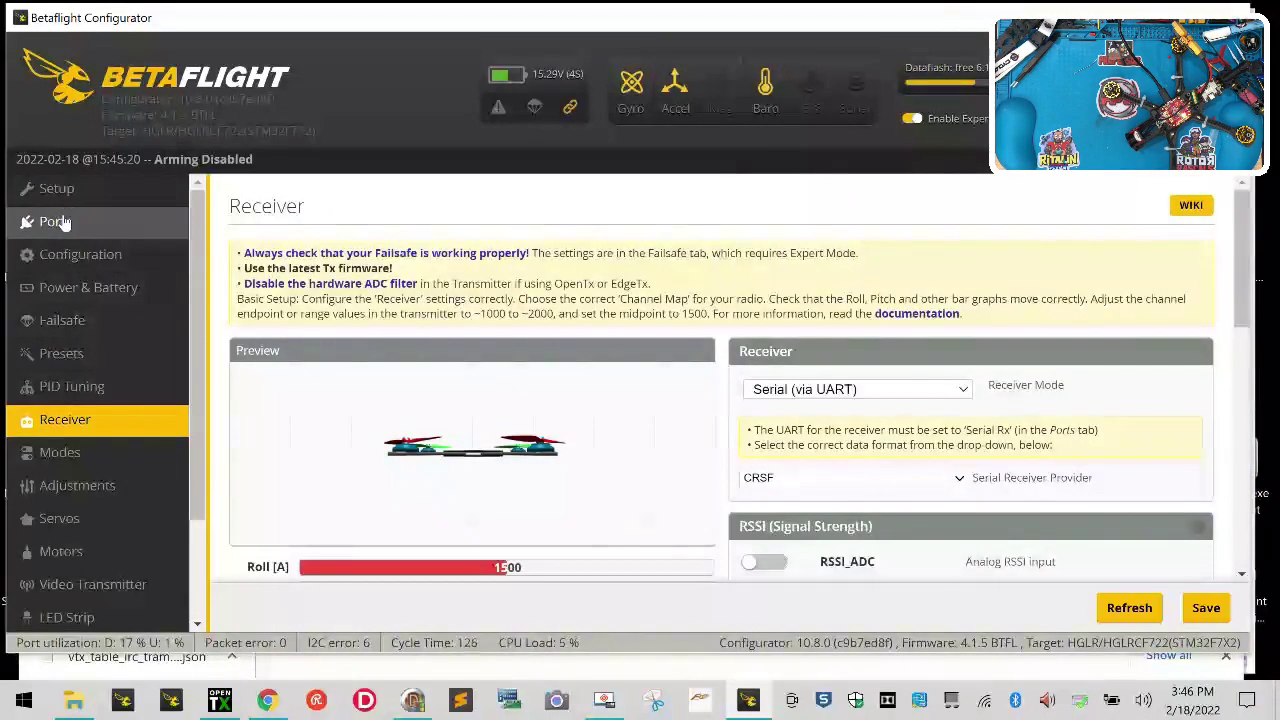
click(1206, 609)
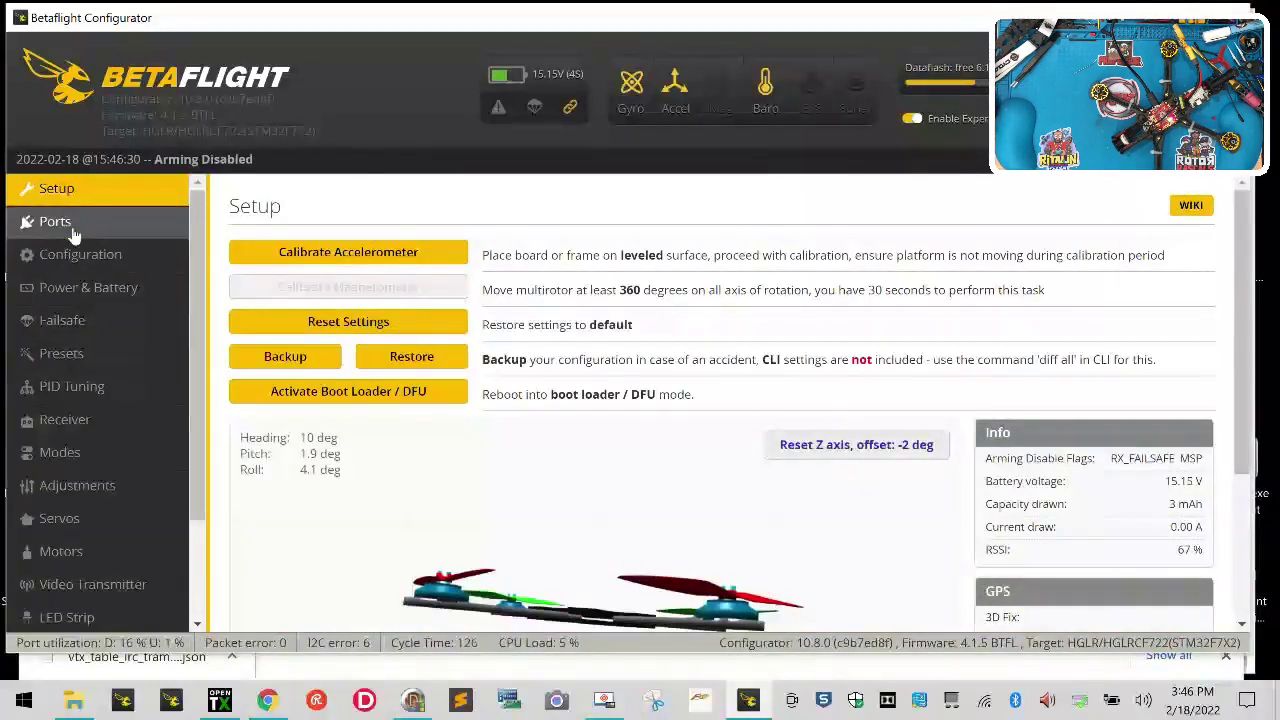
Recheck the UART port assignments against the receiver settings and channel bars
click(55, 222)
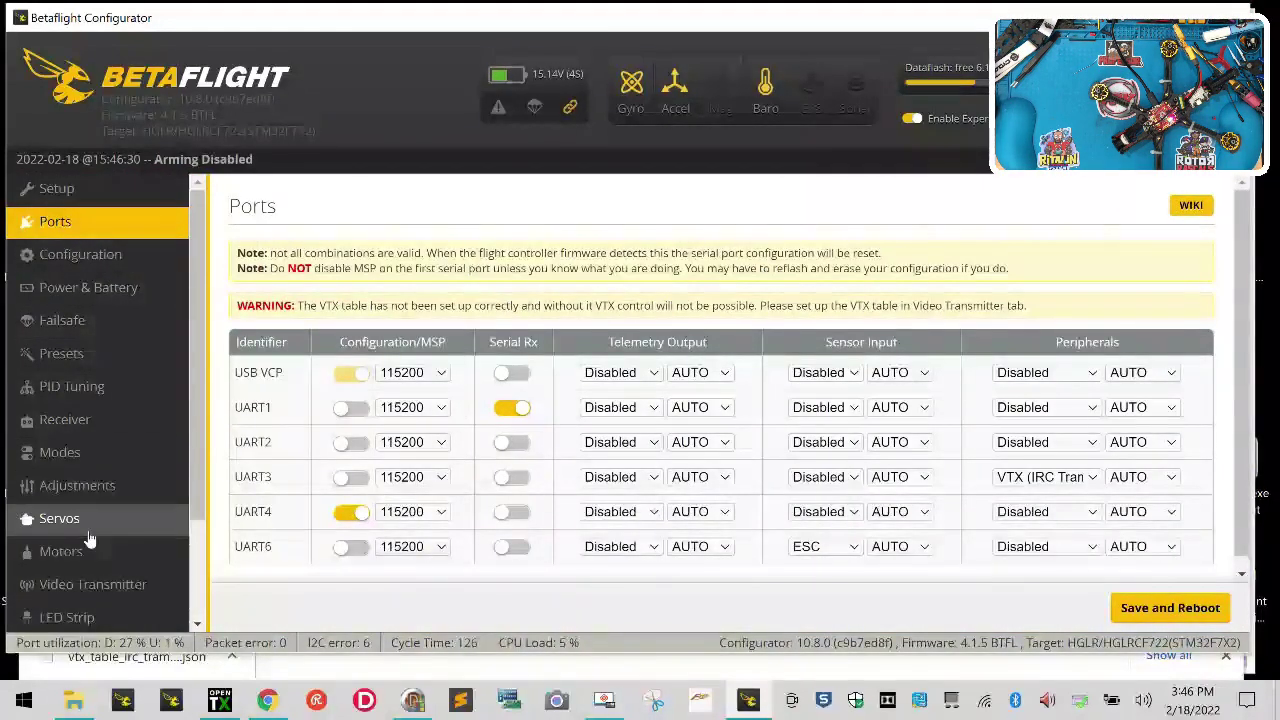
click(106, 420)
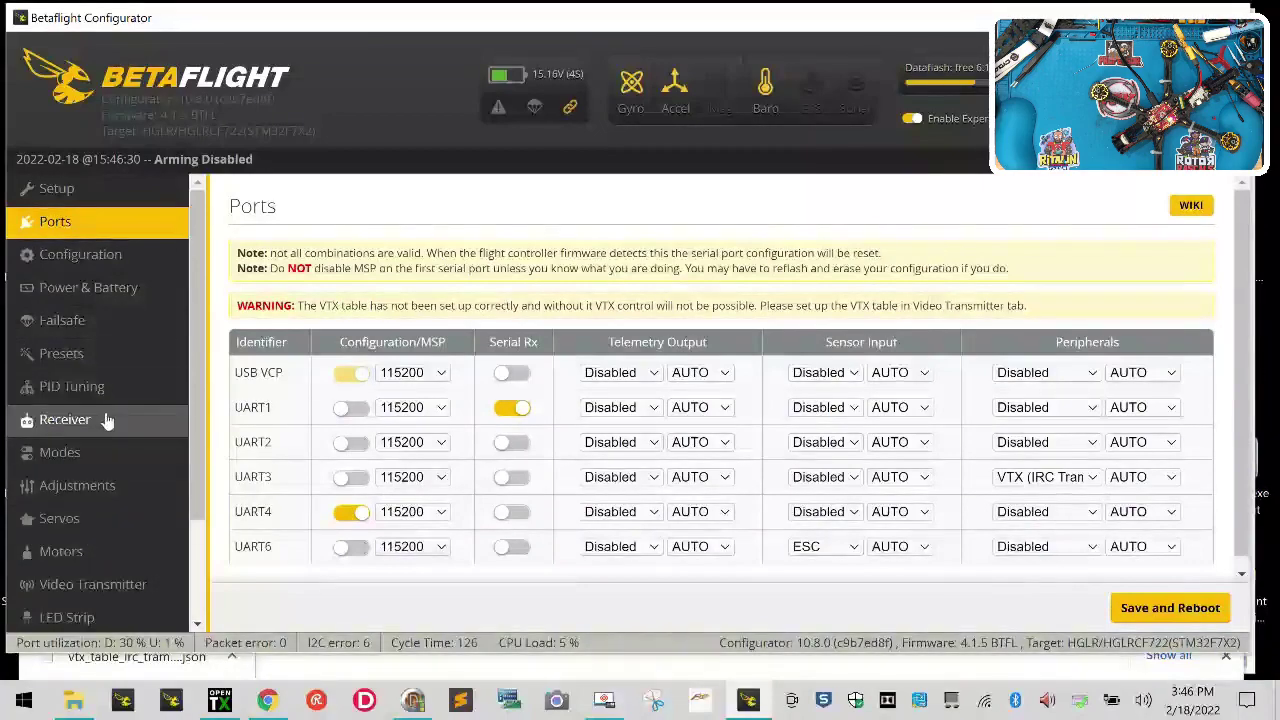
scroll(867, 519, down, 3)
scroll(869, 527, up, 1)
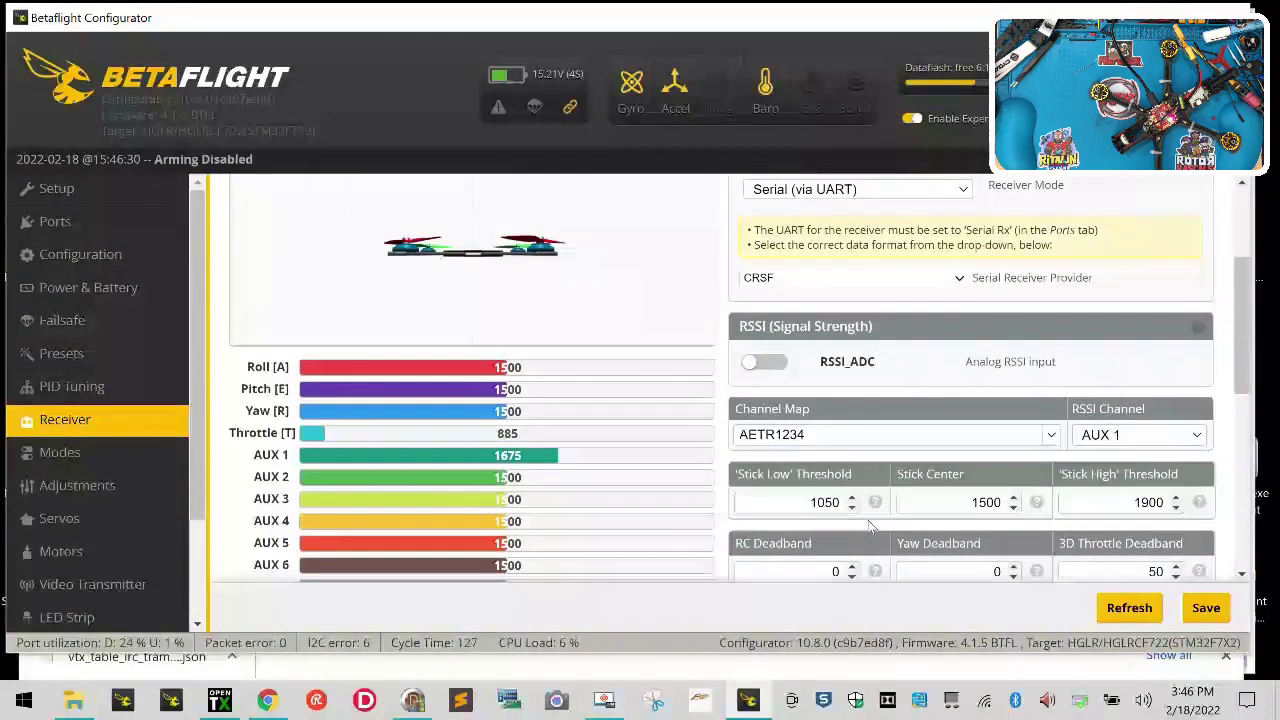
scroll(897, 299, up, 2)
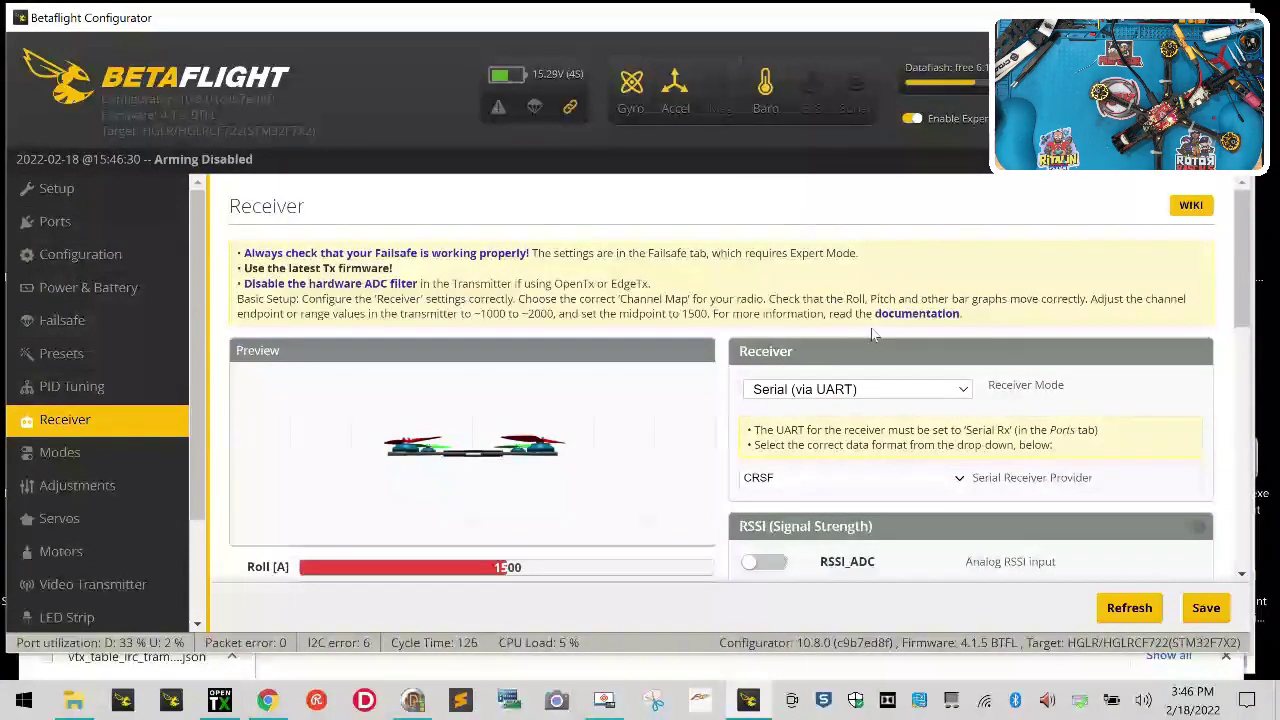
scroll(869, 294, down, 4)
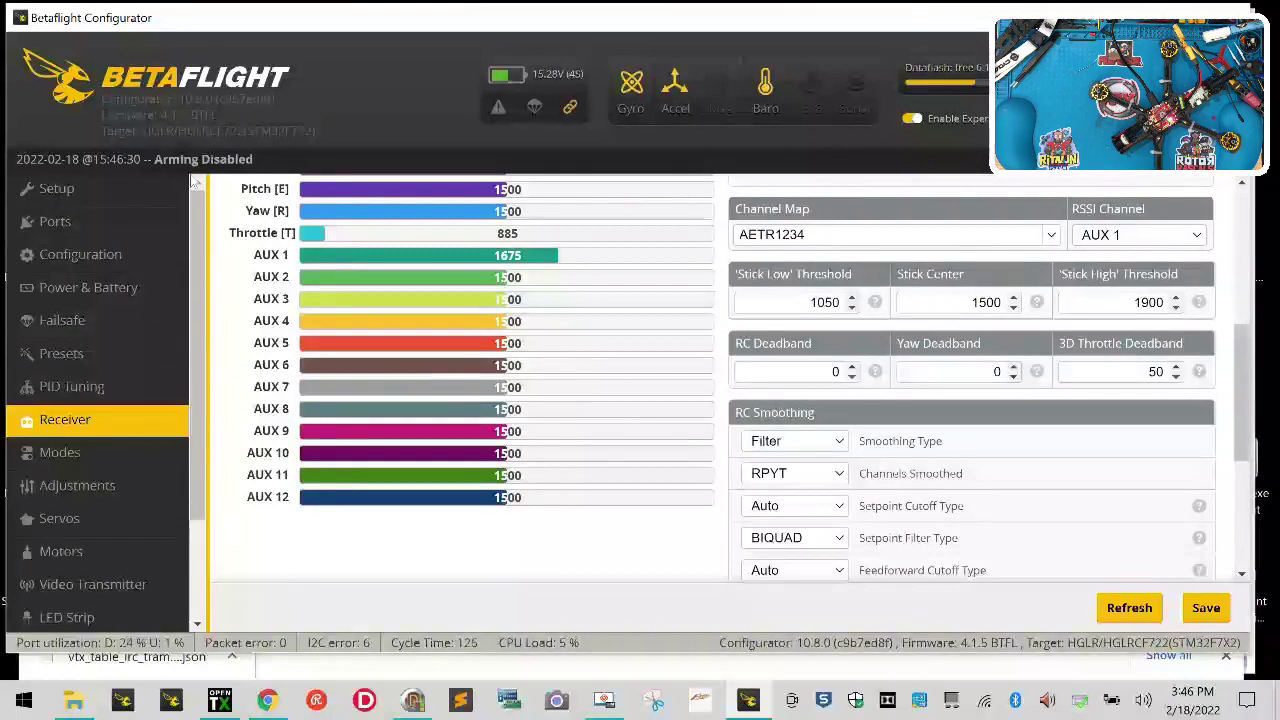
click(52, 226)
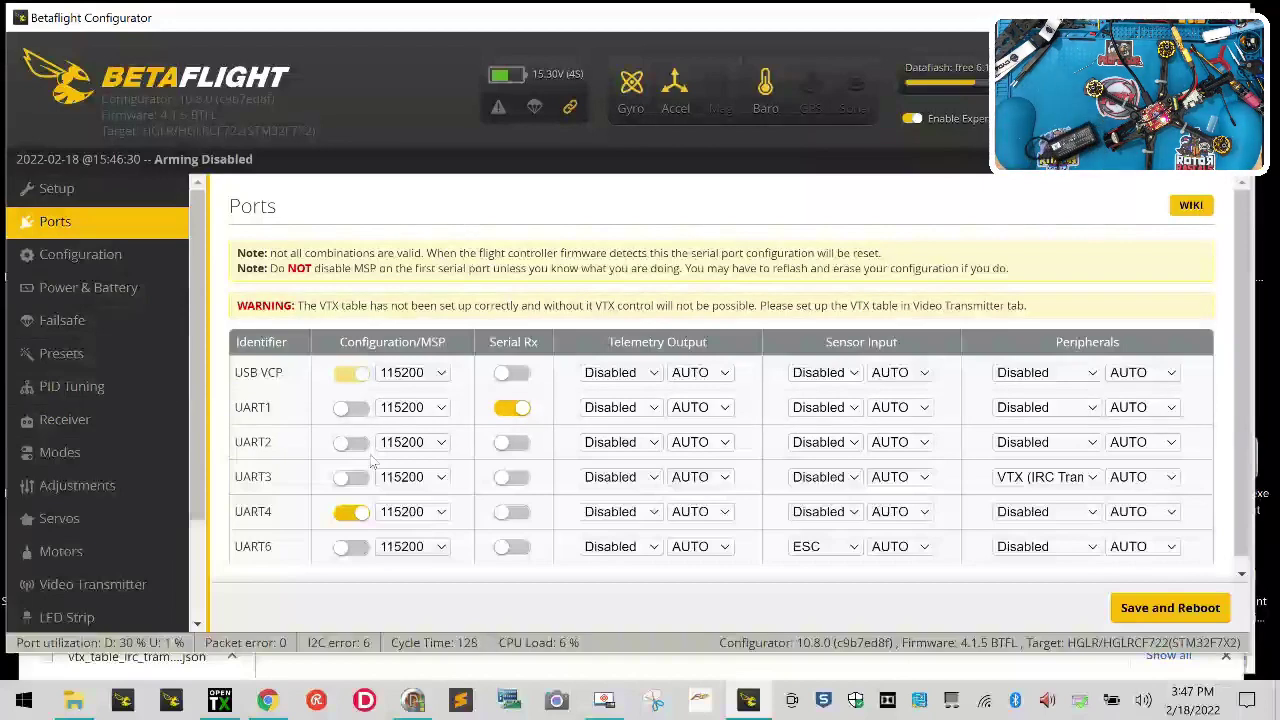
Disable the magnetometer and barometer in the system configuration
click(104, 264)
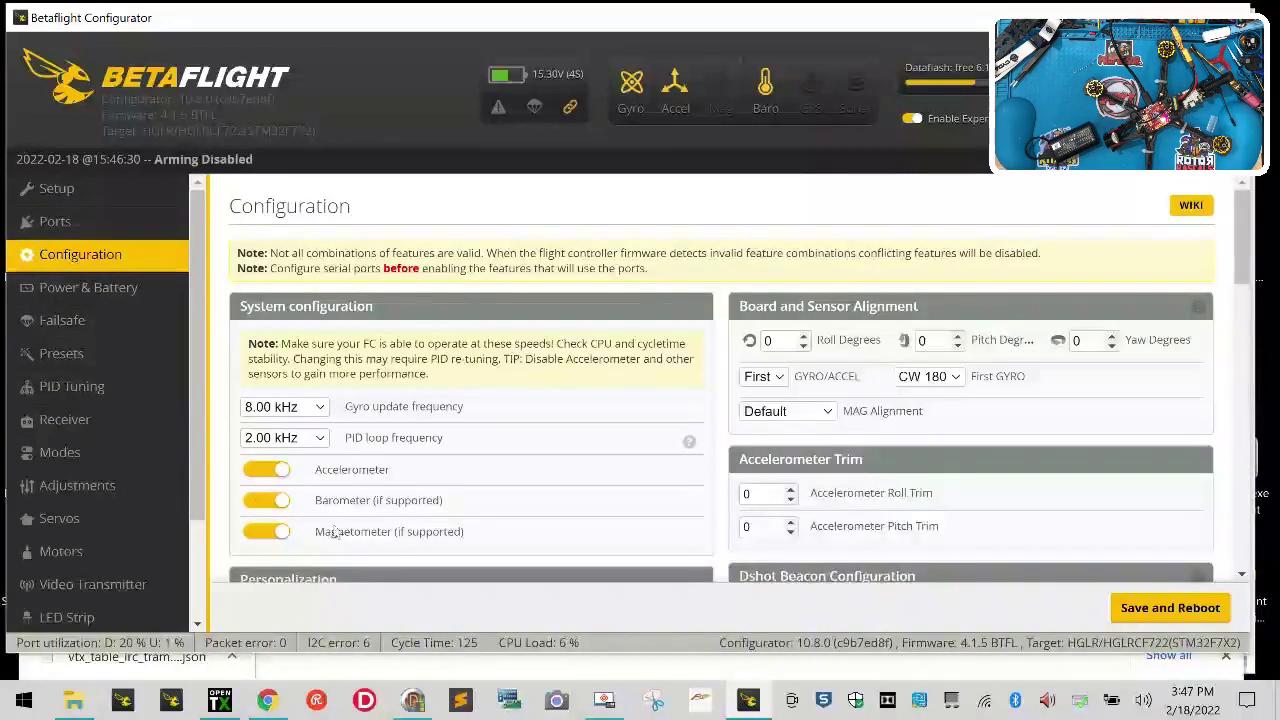
click(270, 533)
click(268, 500)
scroll(406, 543, down, 2)
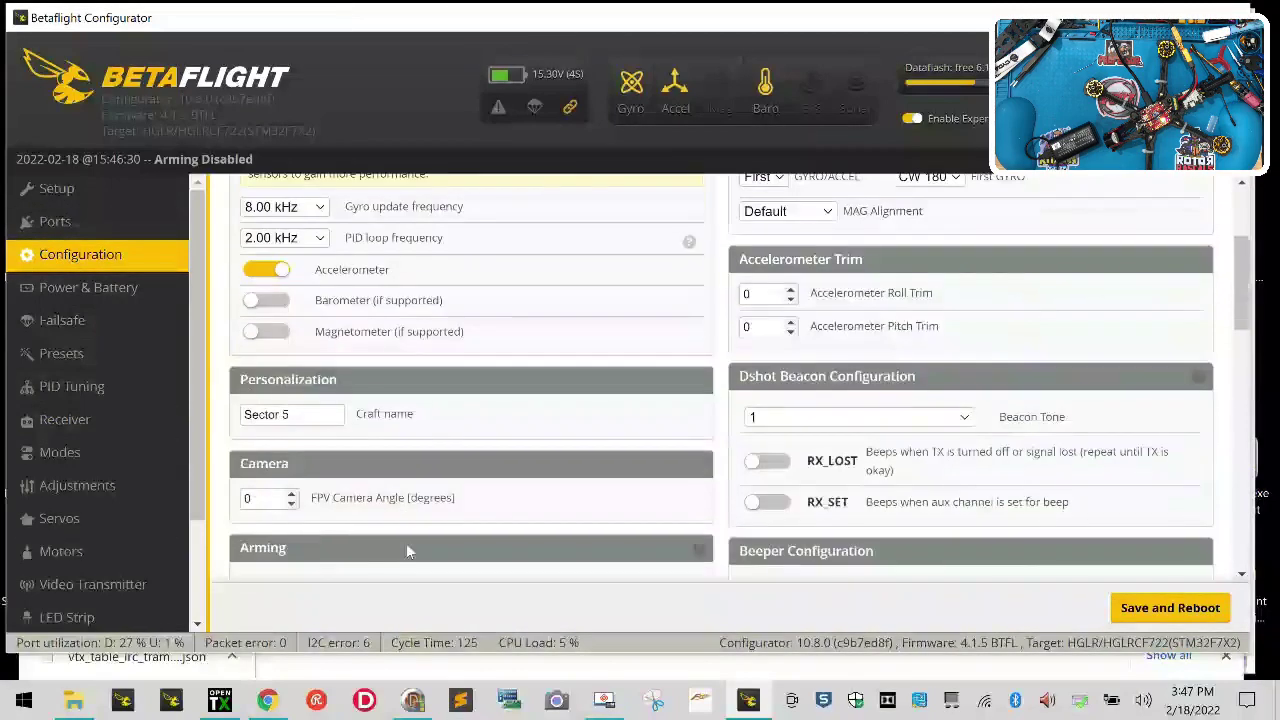
scroll(406, 543, up, 1)
scroll(406, 543, up, 2)
scroll(406, 543, down, 2)
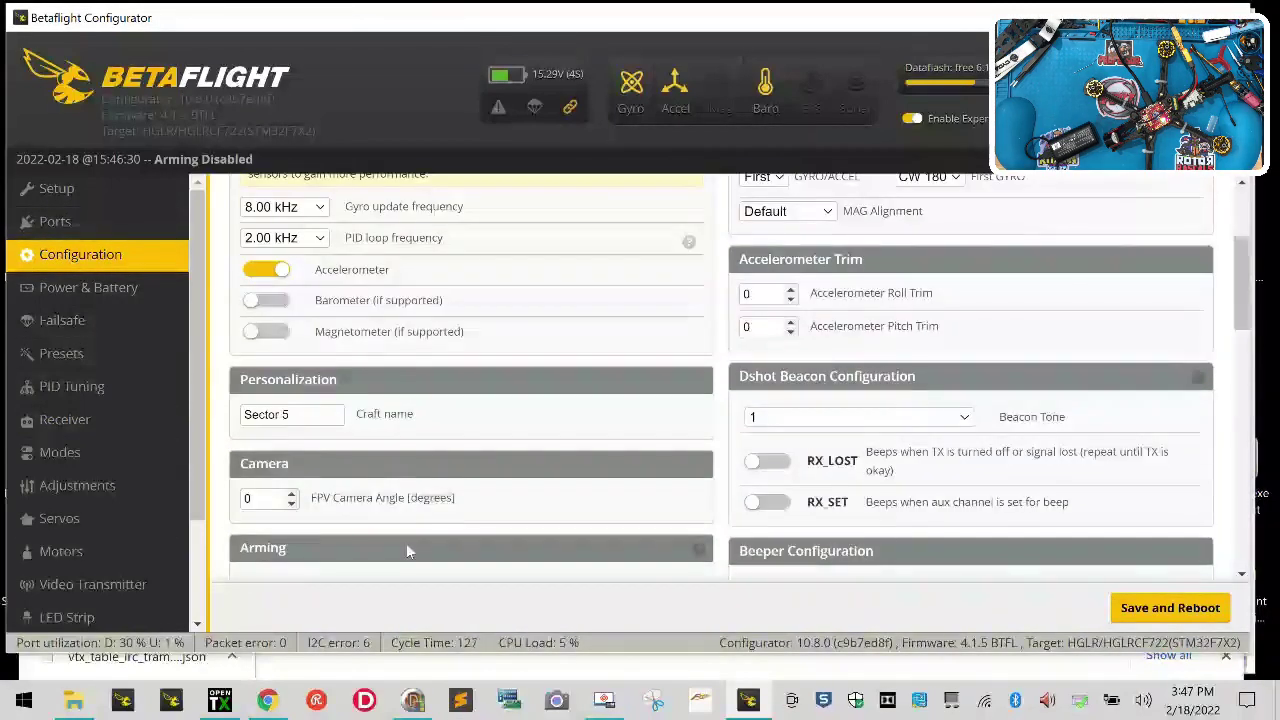
Turn off the LED_STRIP and AIRMODE features, enable OSD, and save the configuration with a reboot
scroll(340, 365, down, 4)
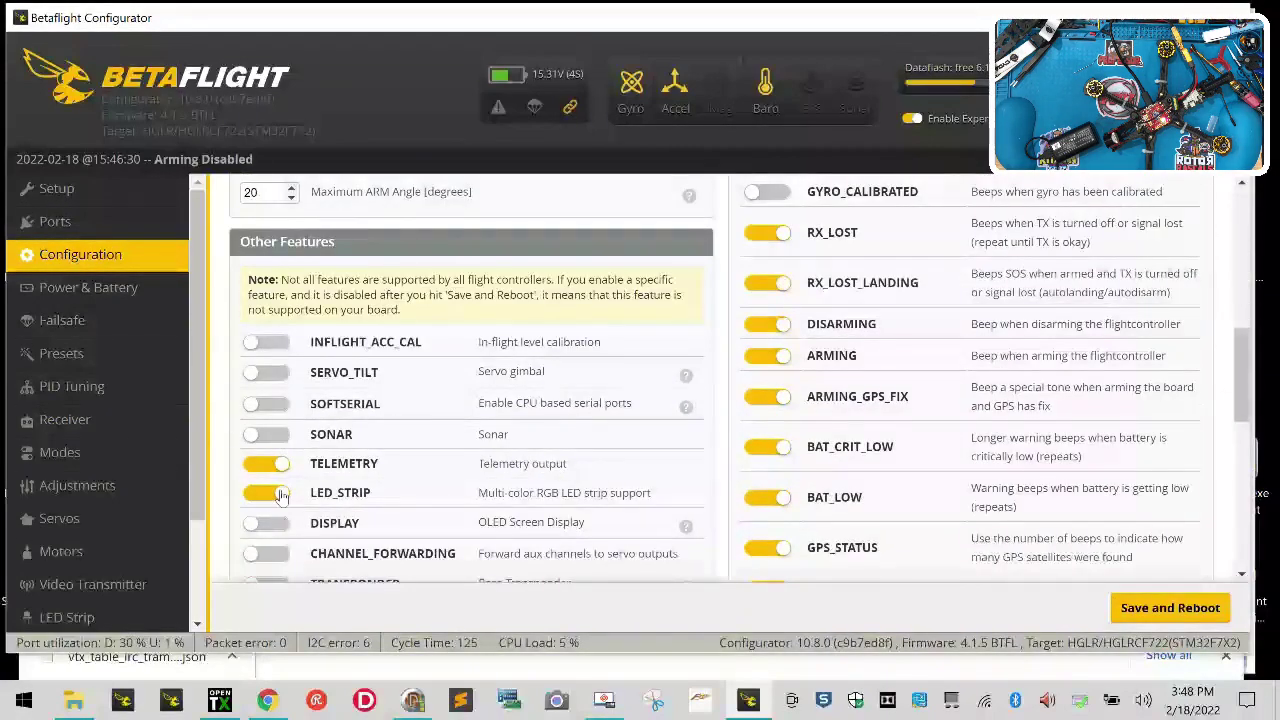
click(269, 493)
scroll(300, 490, down, 2)
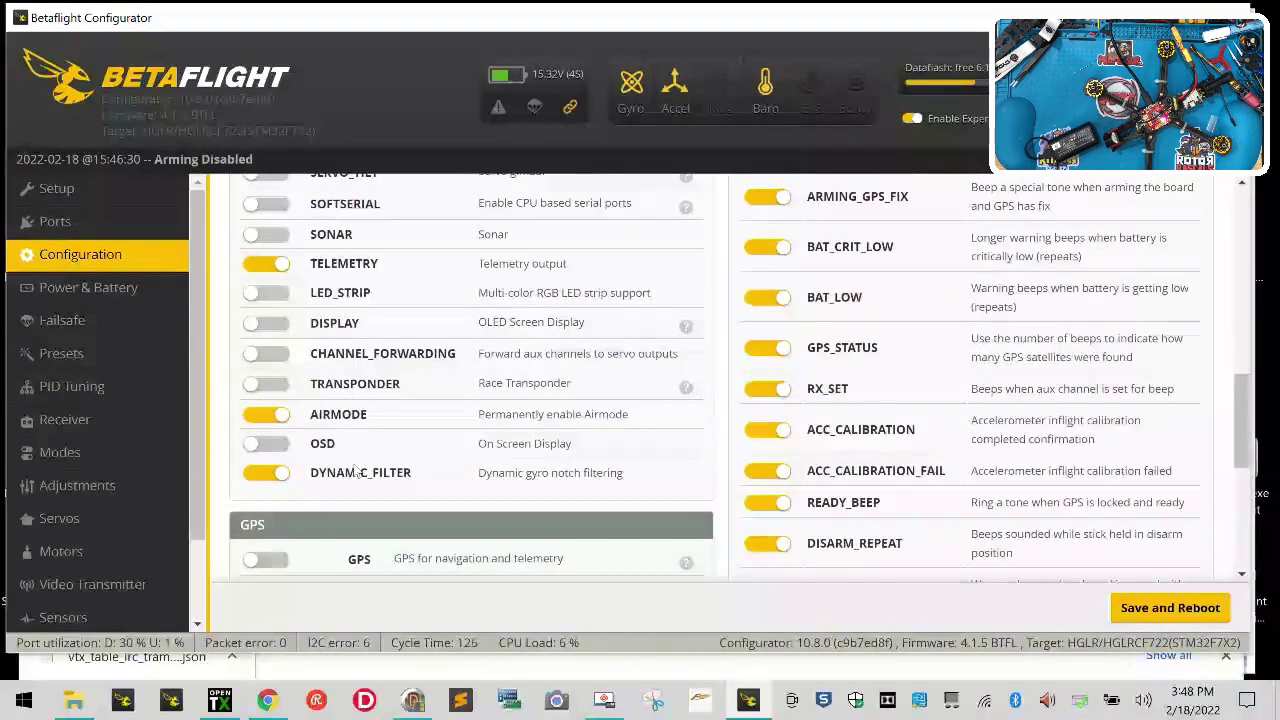
click(260, 444)
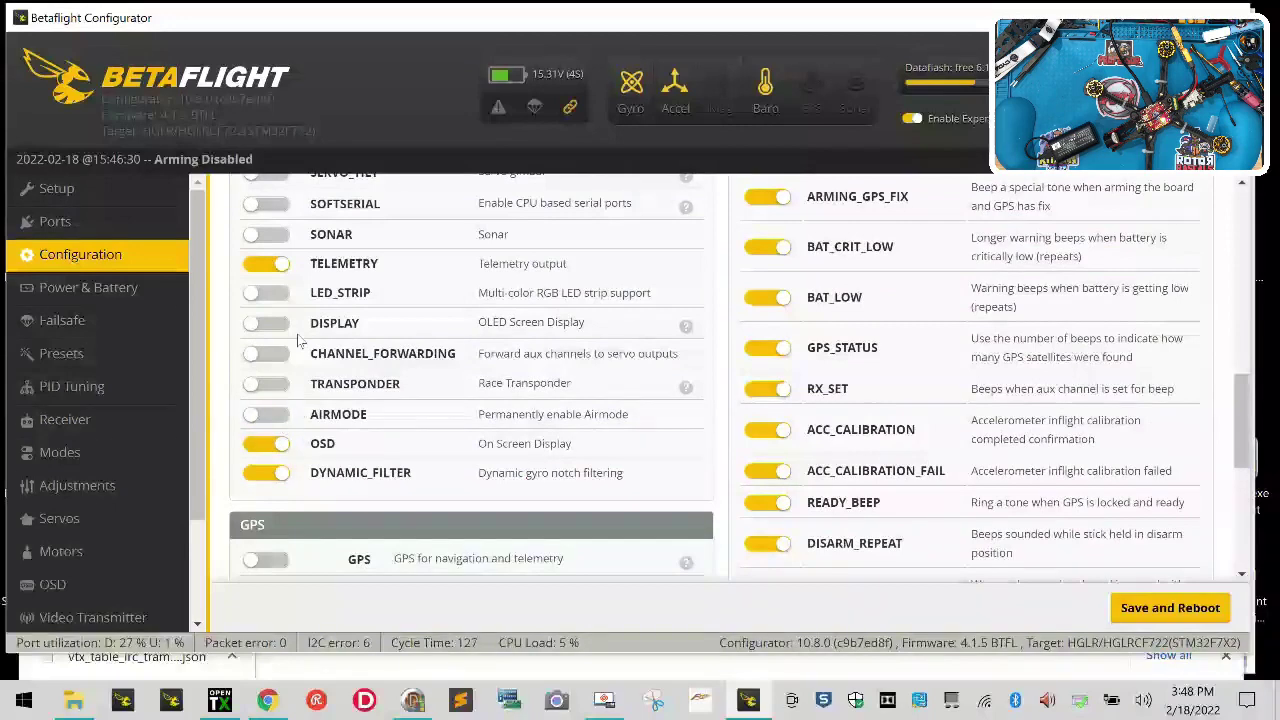
click(1170, 607)
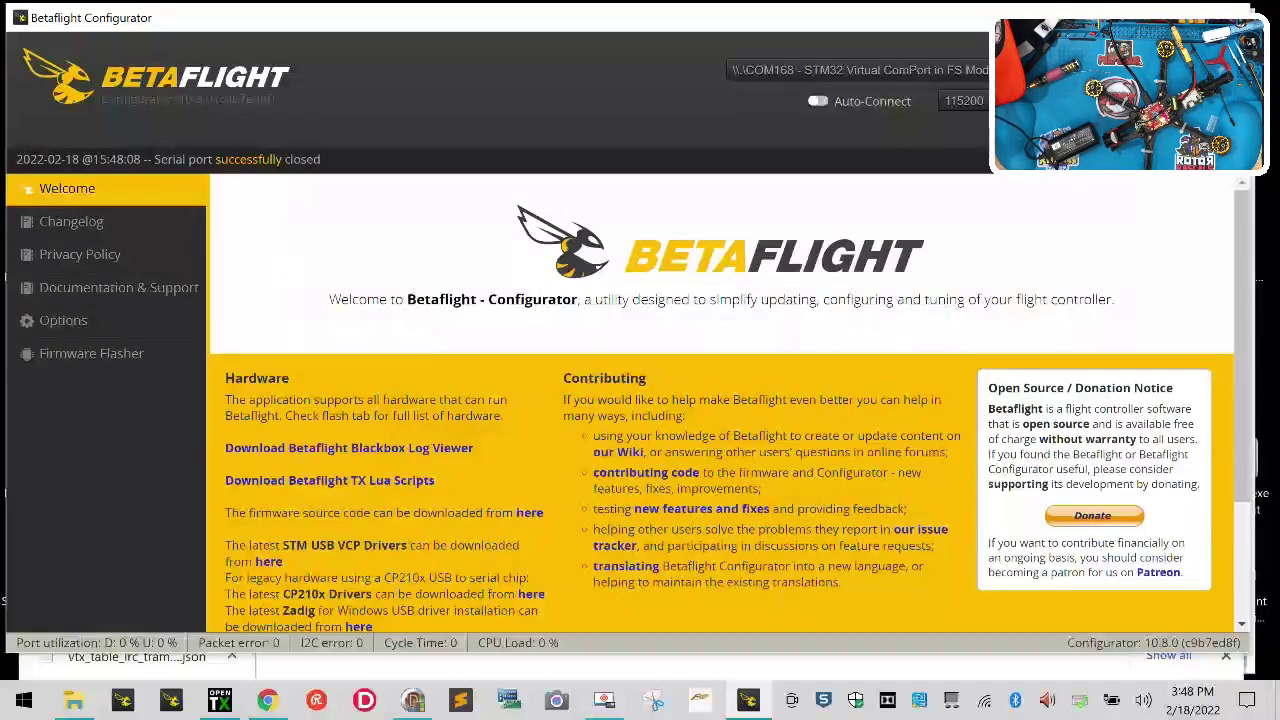
Enable the battery voltage element in OSD Profile 1, move it to the preview's upper-left corner, and save the OSD settings
scroll(114, 510, down, 2)
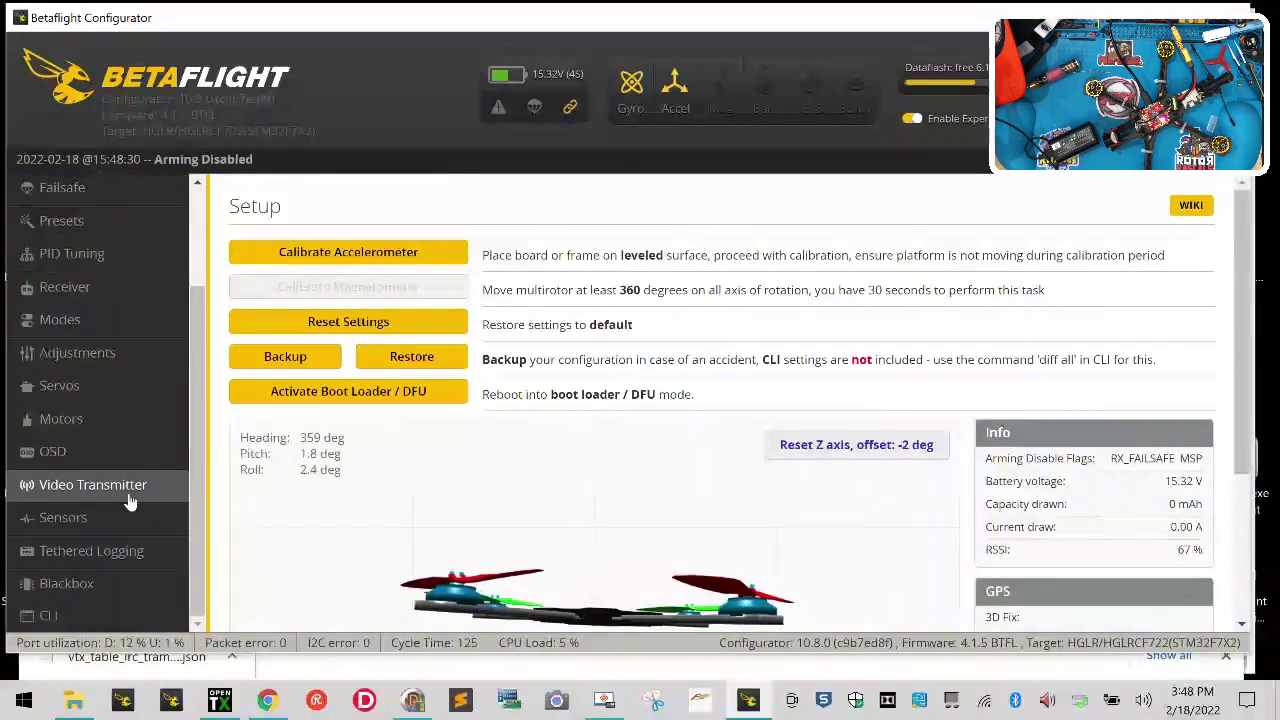
click(130, 458)
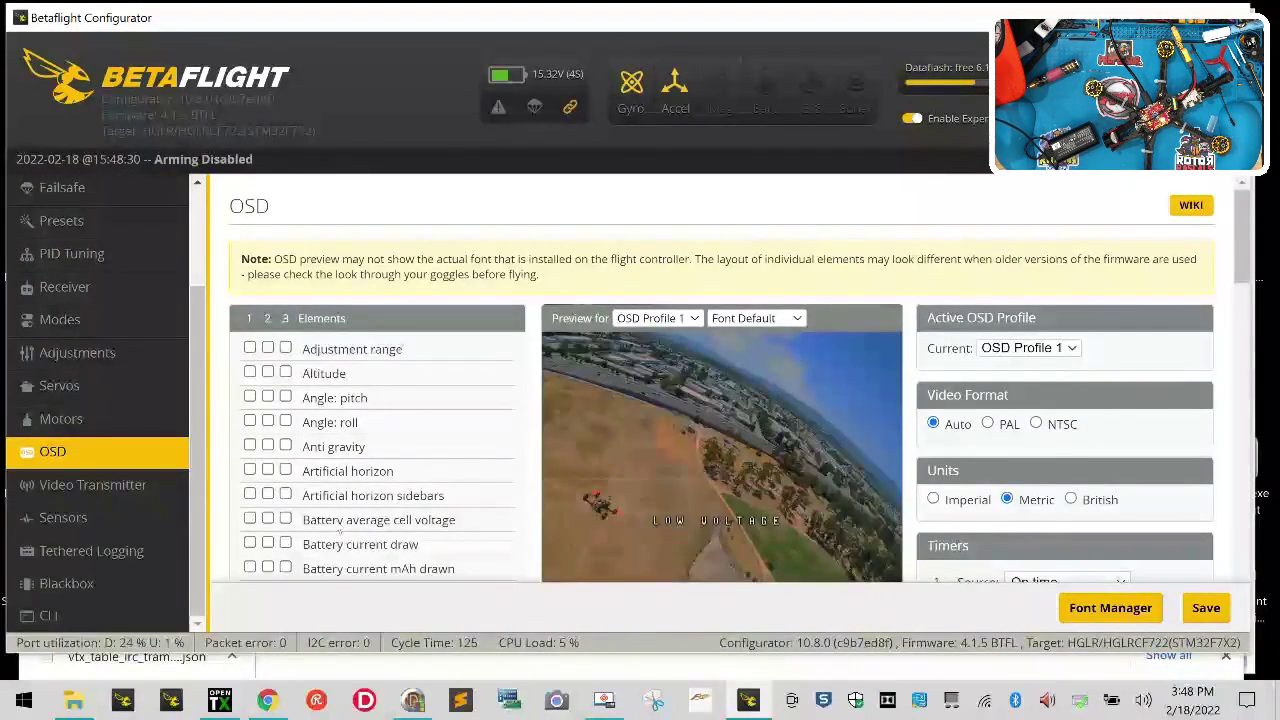
scroll(350, 505, down, 2)
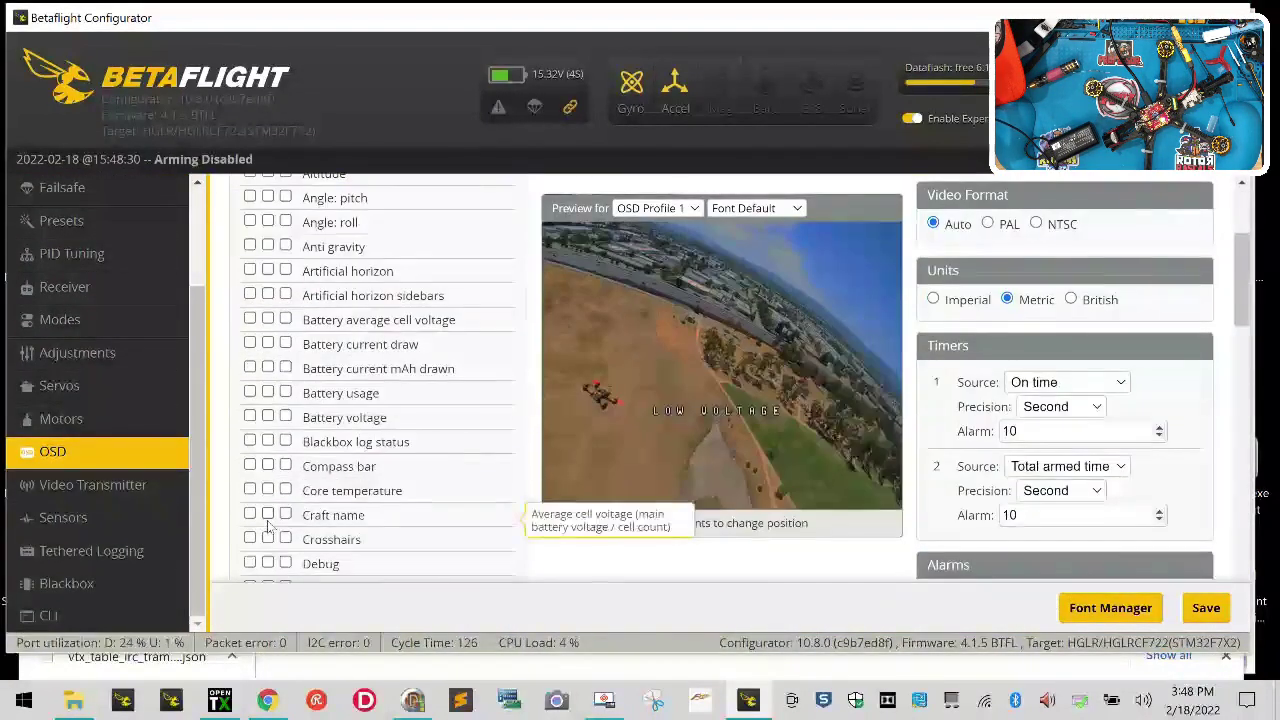
click(250, 416)
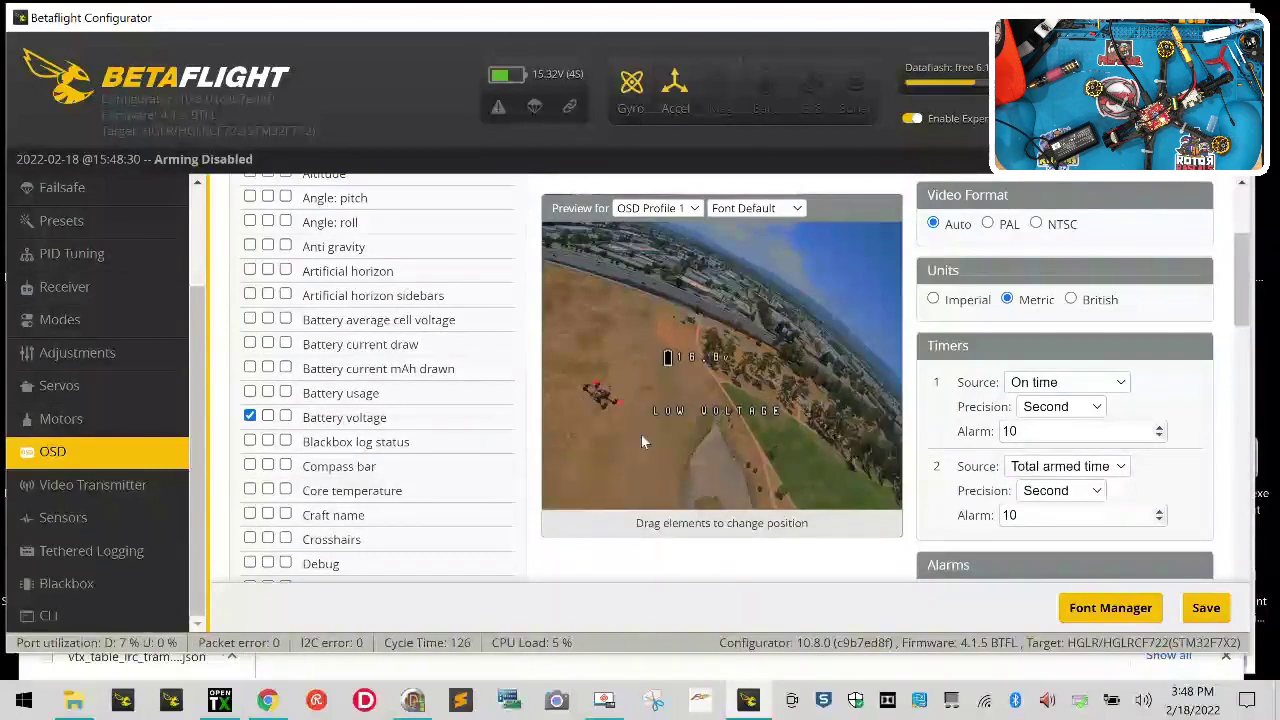
drag(690, 357, 565, 241)
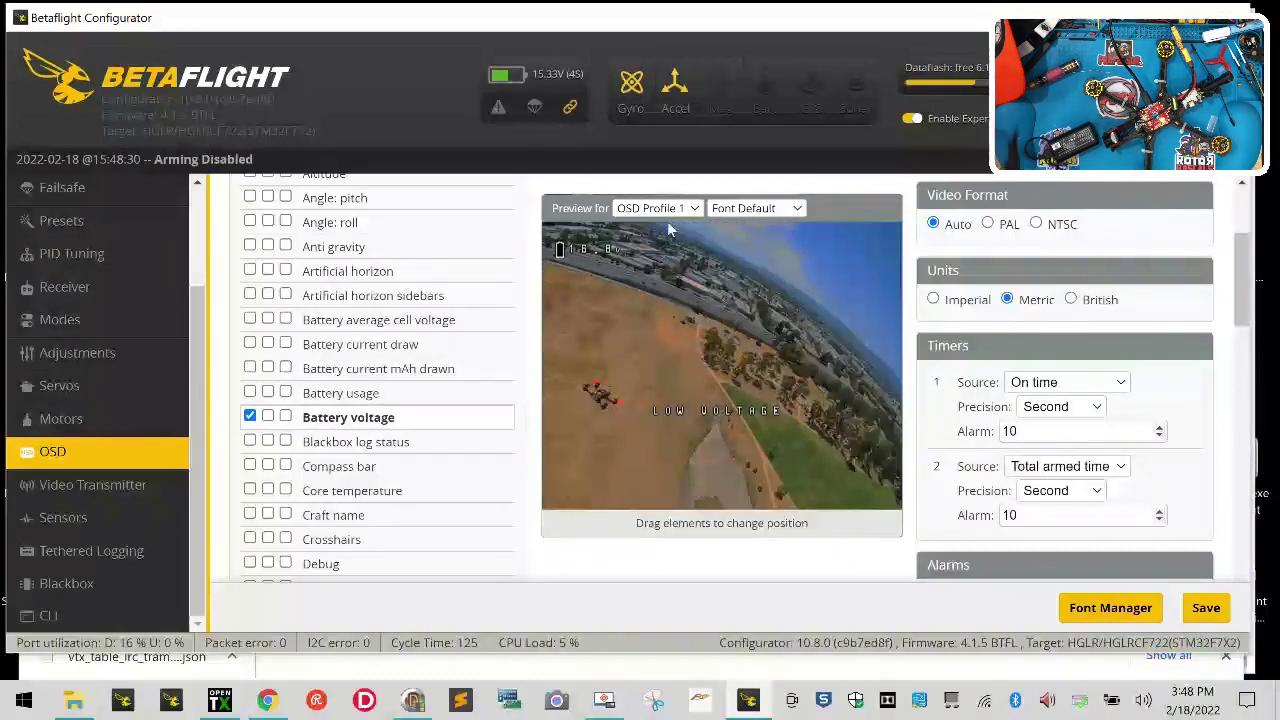
click(1227, 610)
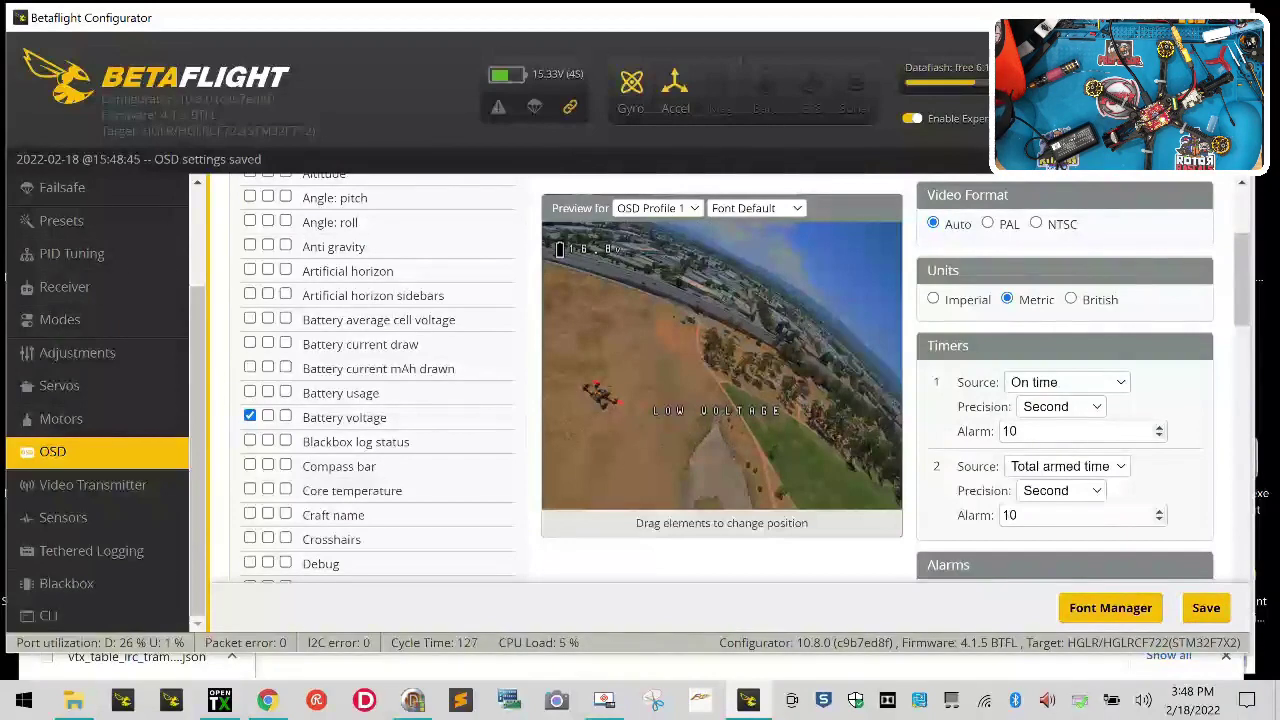
Review the failsafe channel fallback settings and check the receiver channel bars
click(102, 190)
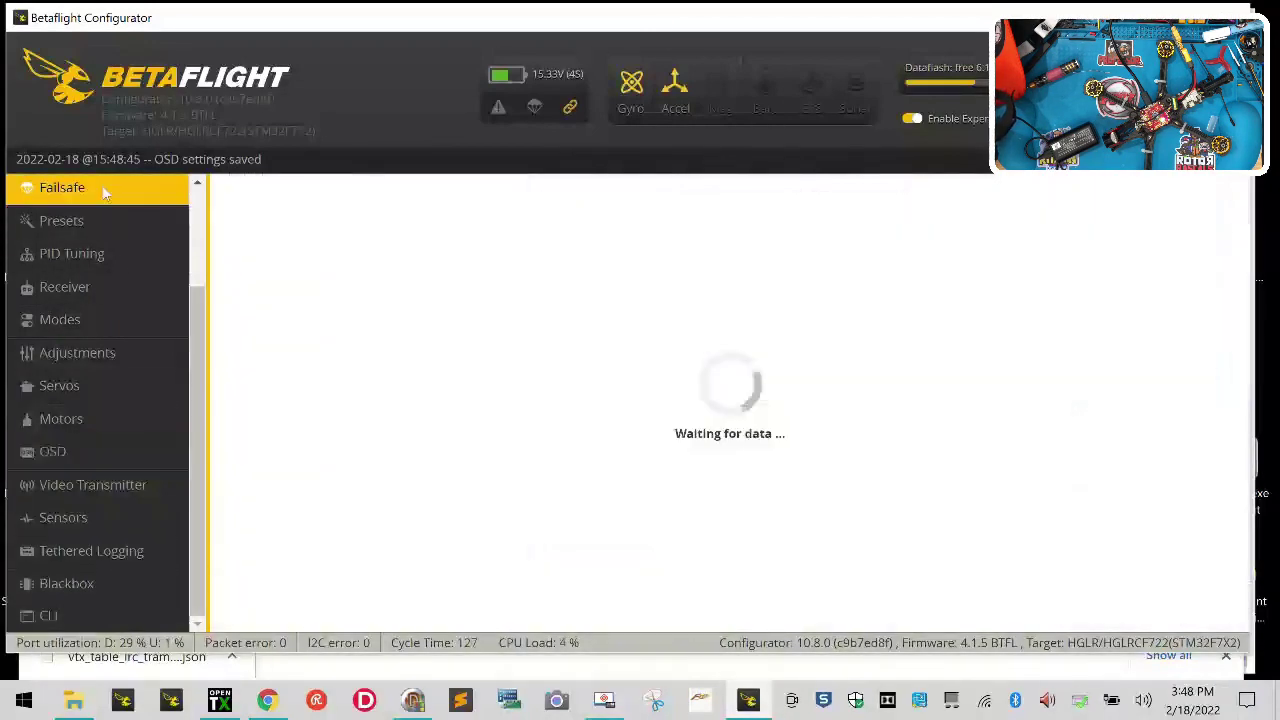
scroll(447, 455, down, 2)
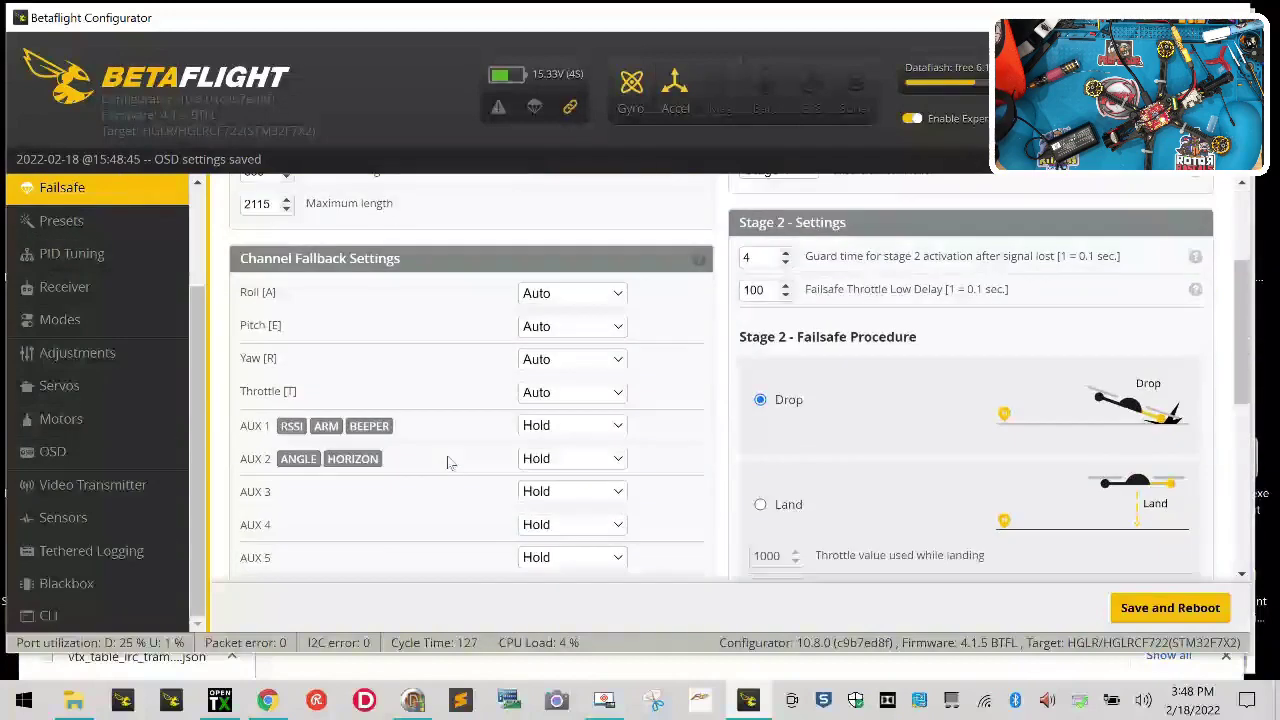
click(70, 287)
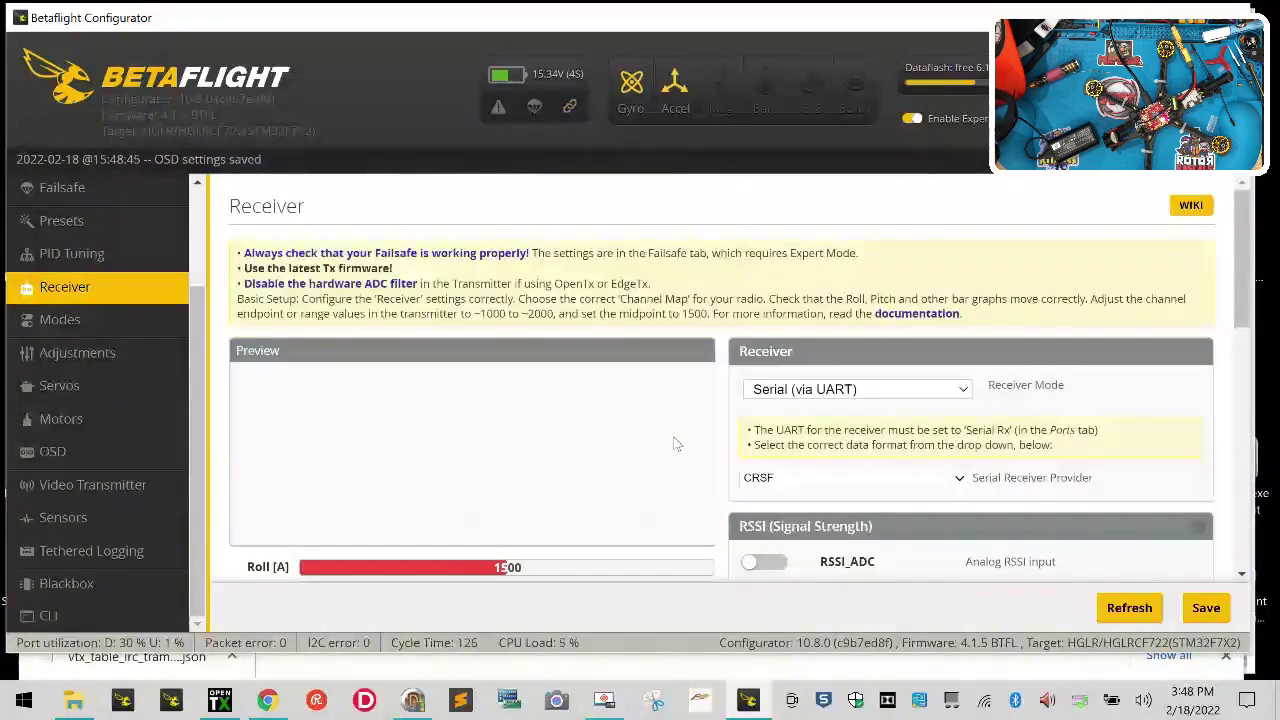
scroll(674, 443, down, 4)
scroll(674, 443, up, 2)
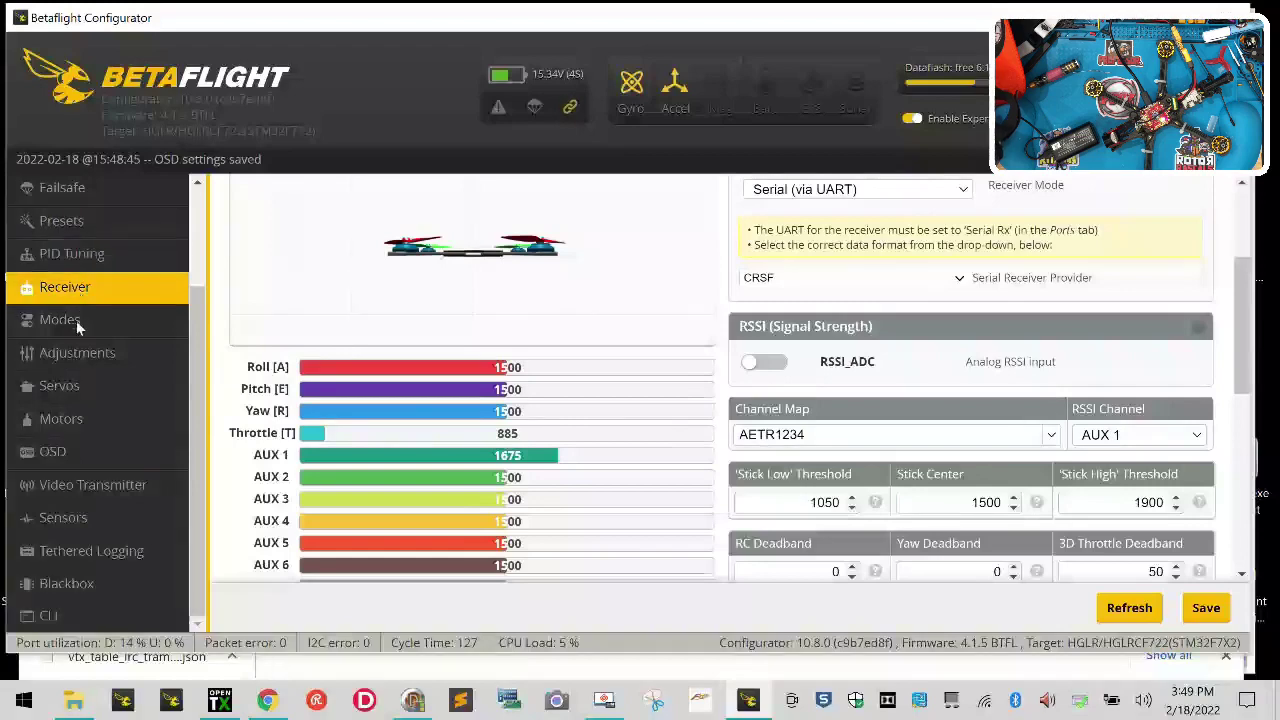
Recheck the failsafe settings and UART port assignments against the receiver channel bars
click(102, 222)
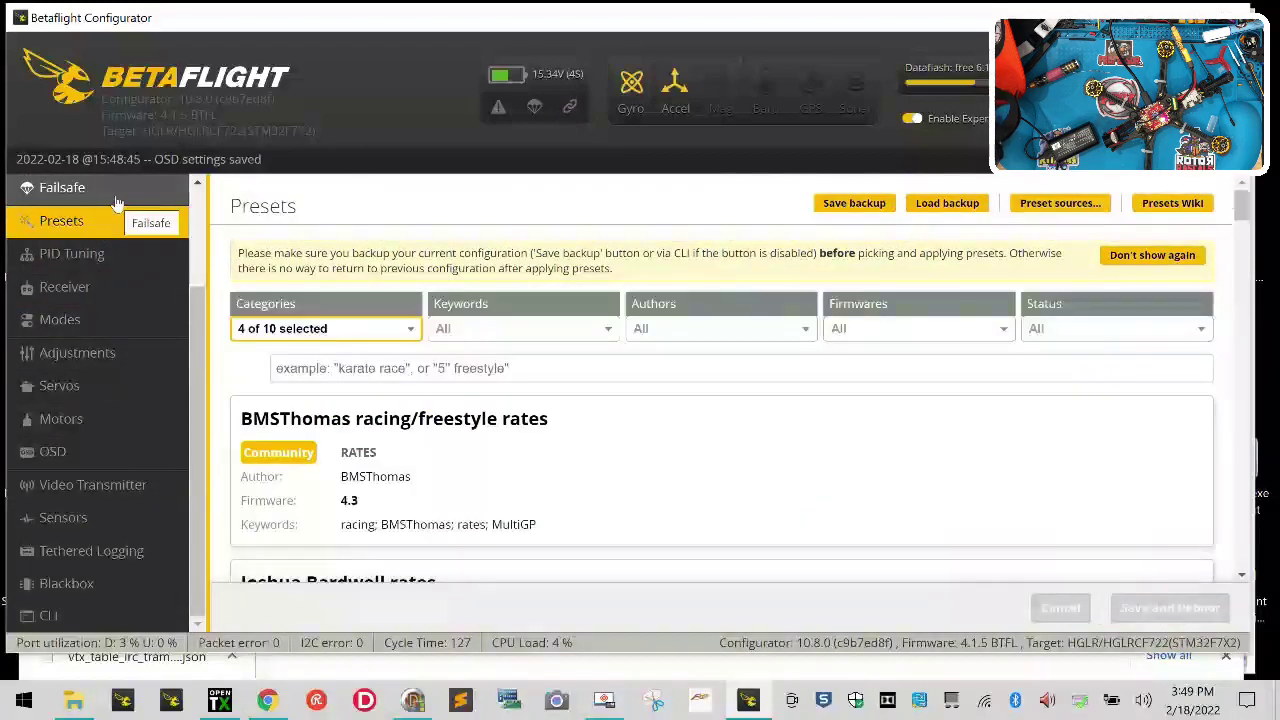
click(117, 200)
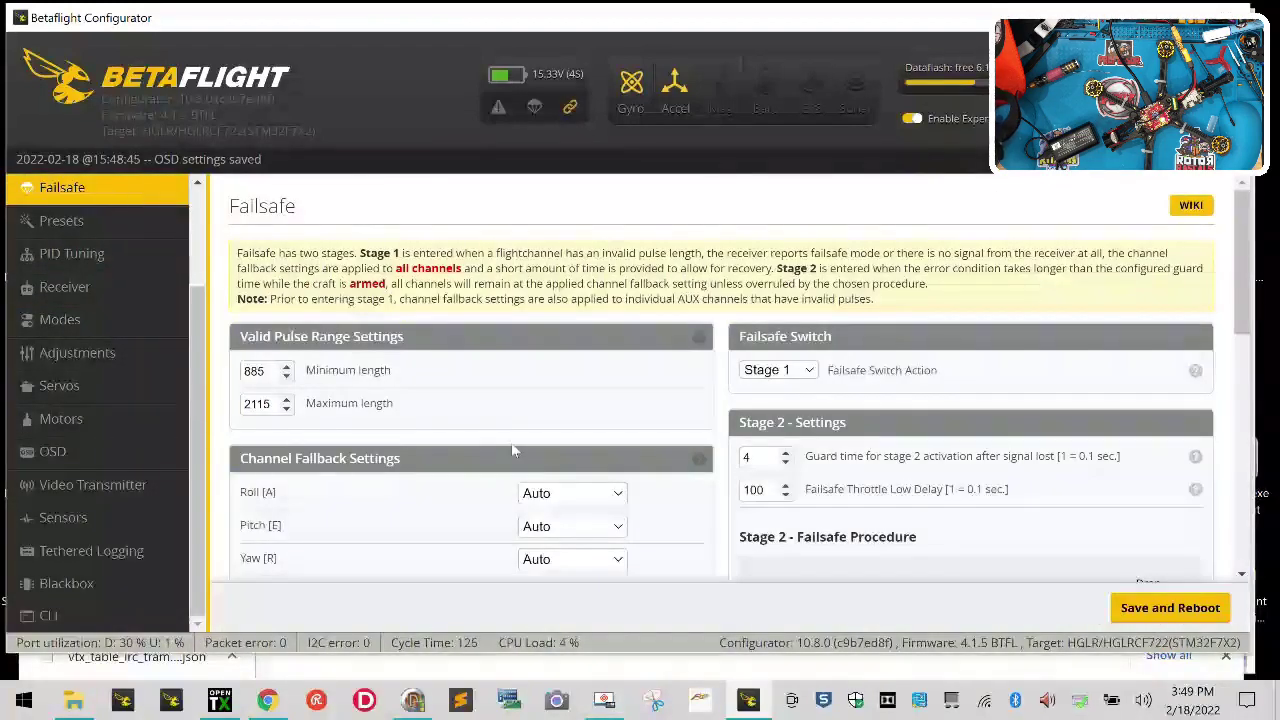
scroll(94, 283, up, 2)
click(102, 222)
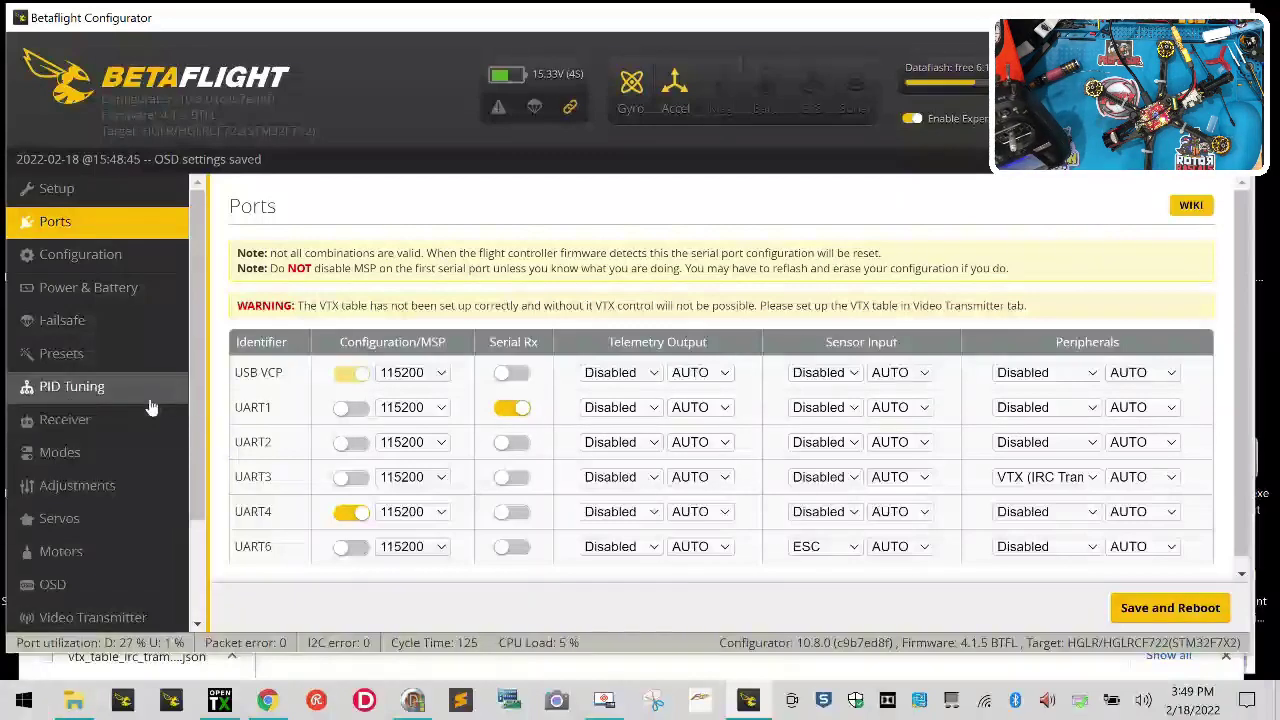
click(112, 422)
scroll(623, 430, down, 5)
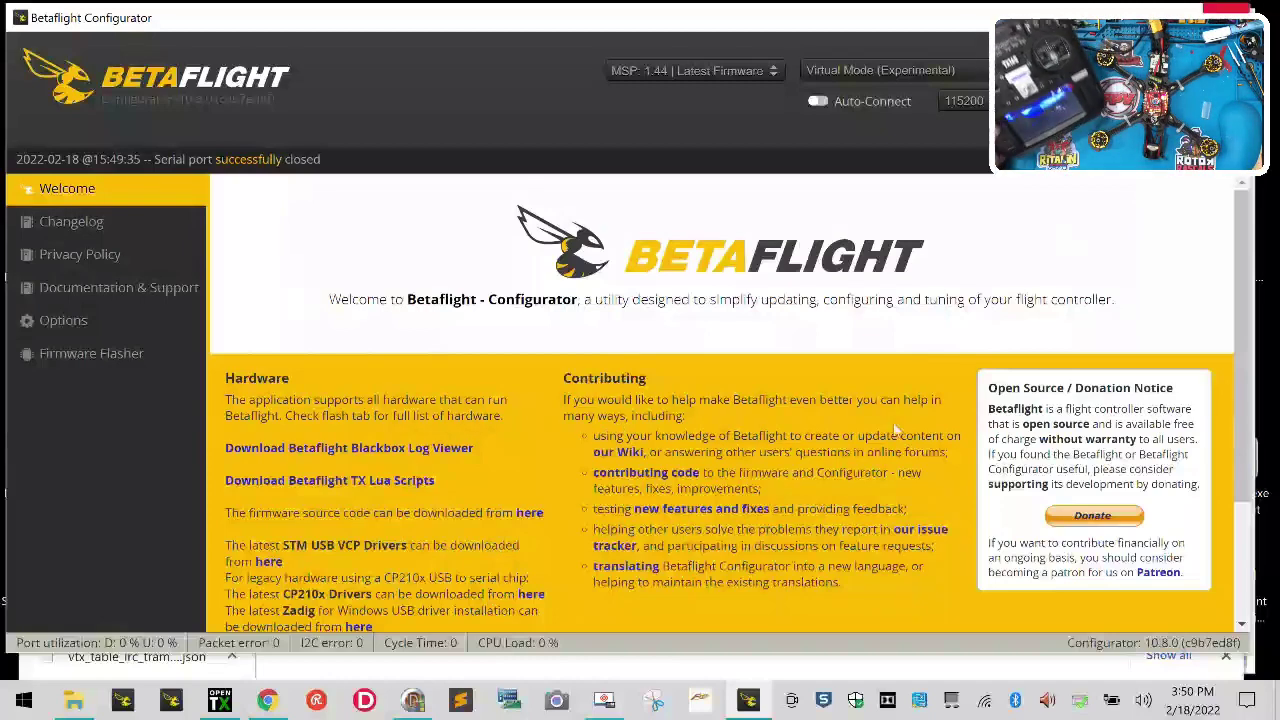
Switch to Chrome and open the bookmarked TBS Agent M page
click(267, 700)
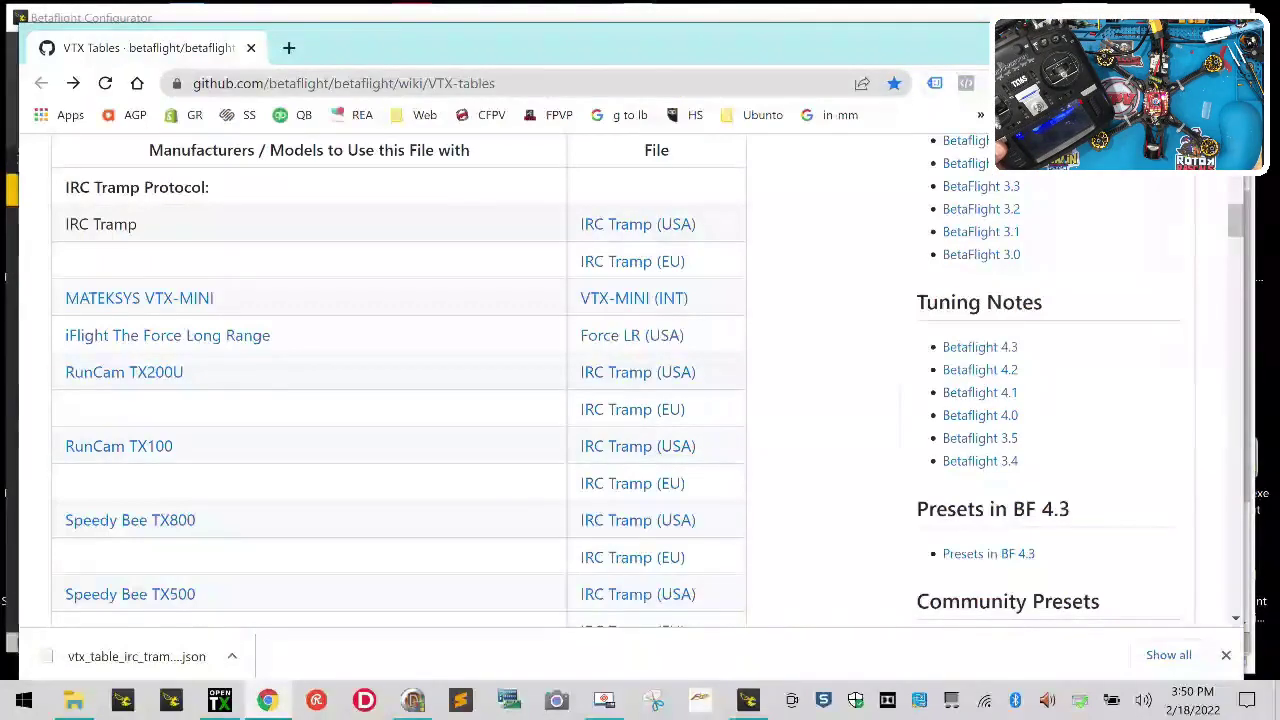
click(980, 115)
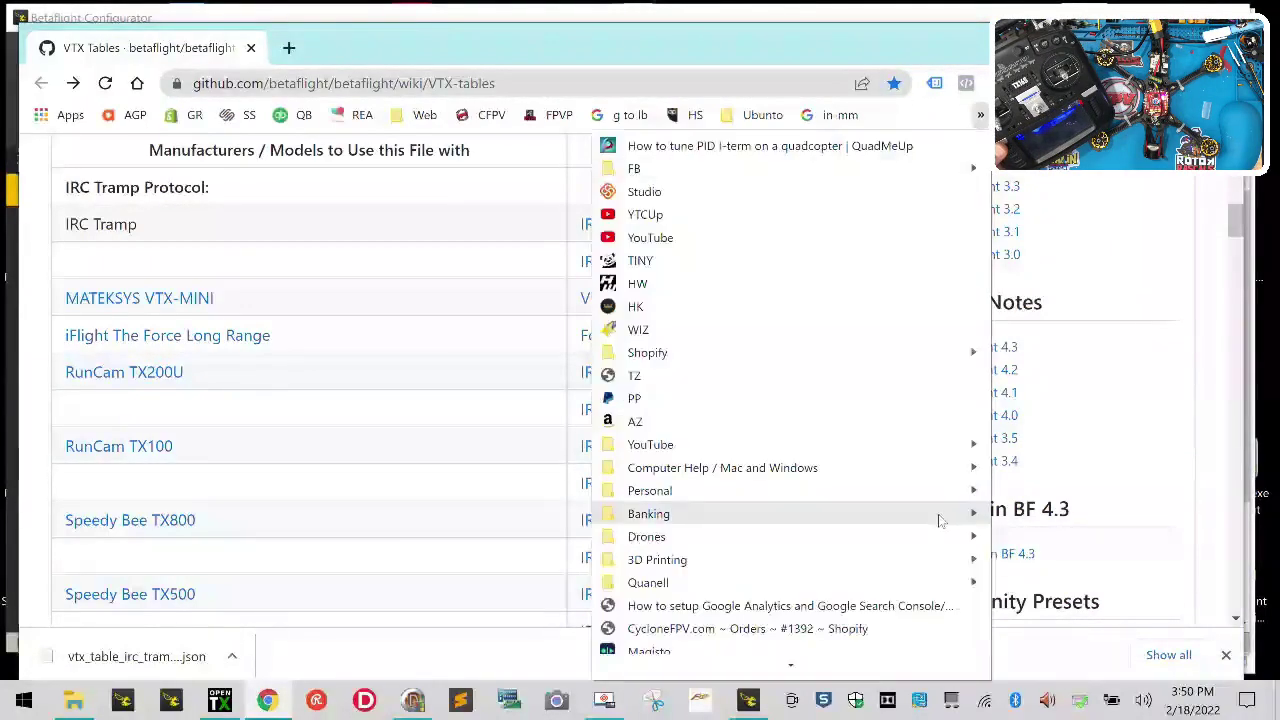
scroll(829, 632, down, 10)
scroll(829, 632, down, 3)
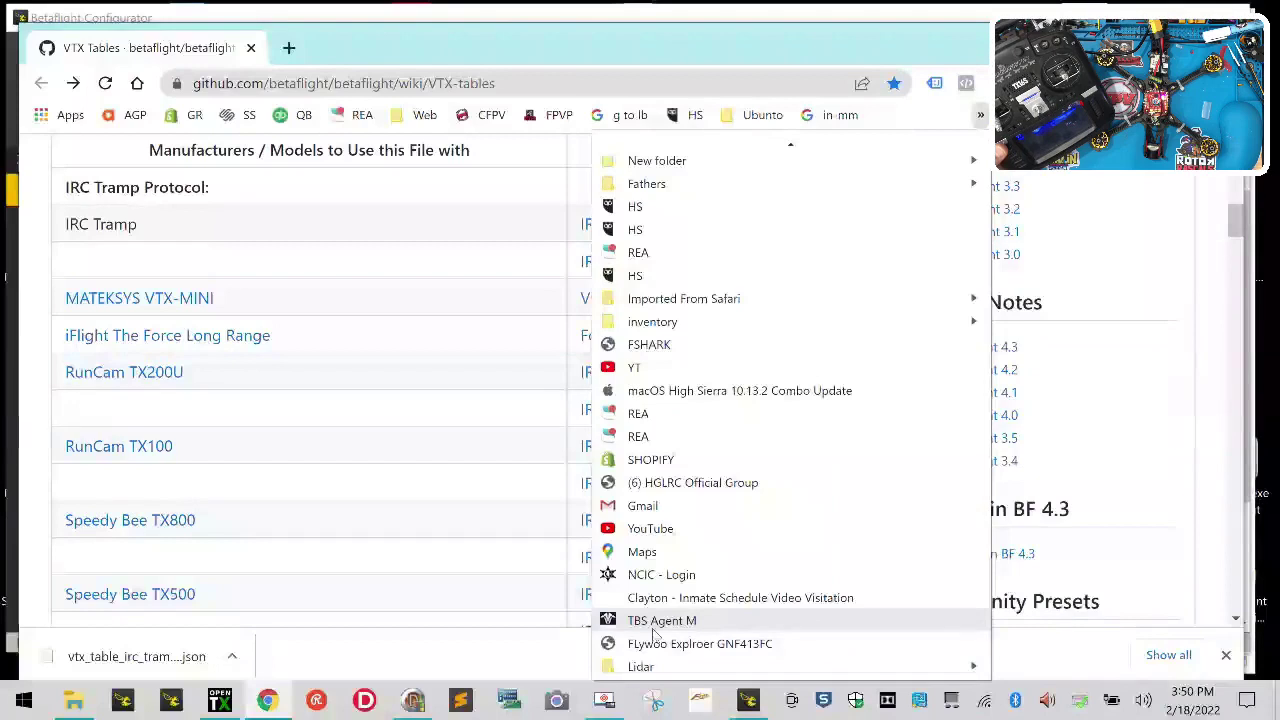
click(829, 628)
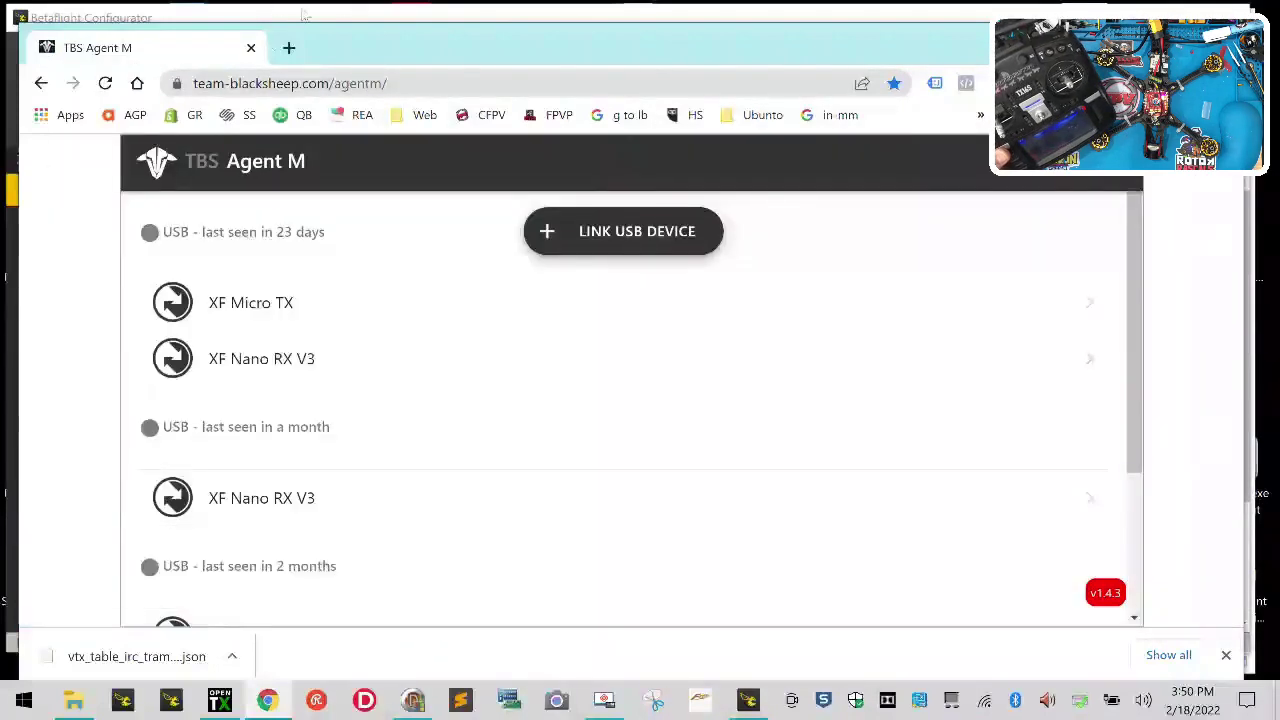
Link the TBS CROSSFIRE USB device to TBS Agent M
click(636, 250)
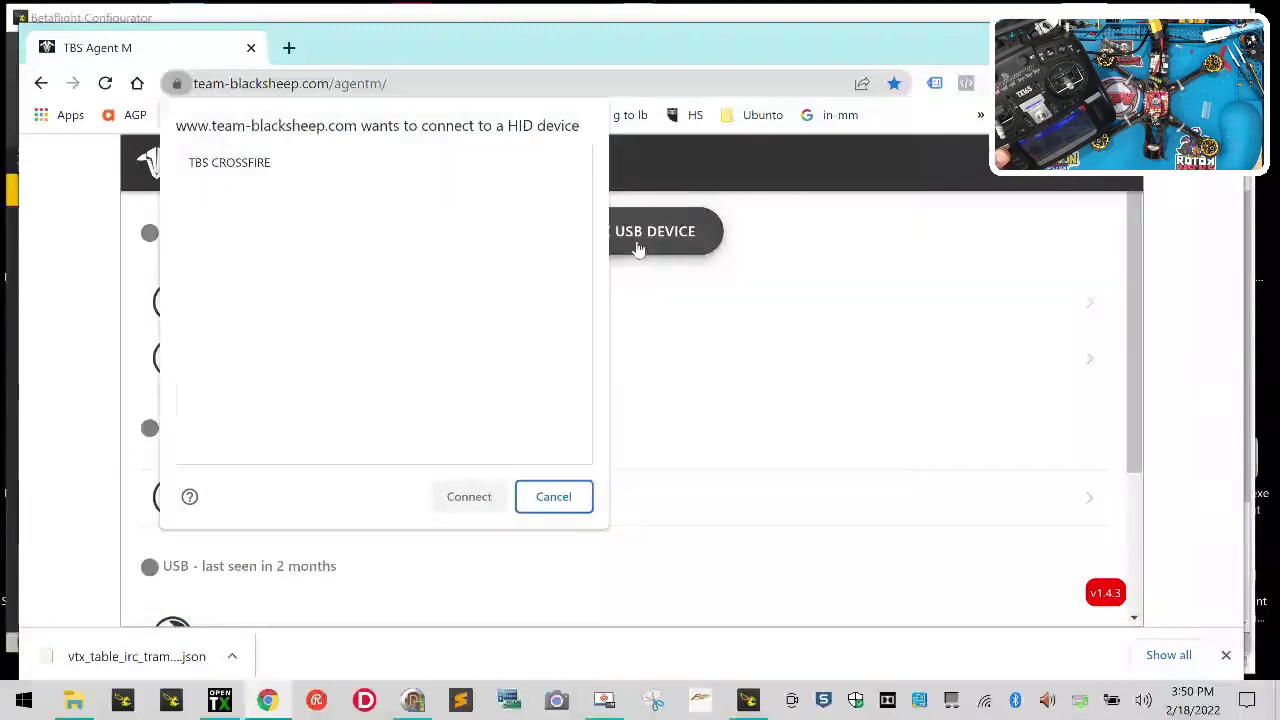
click(263, 168)
click(469, 496)
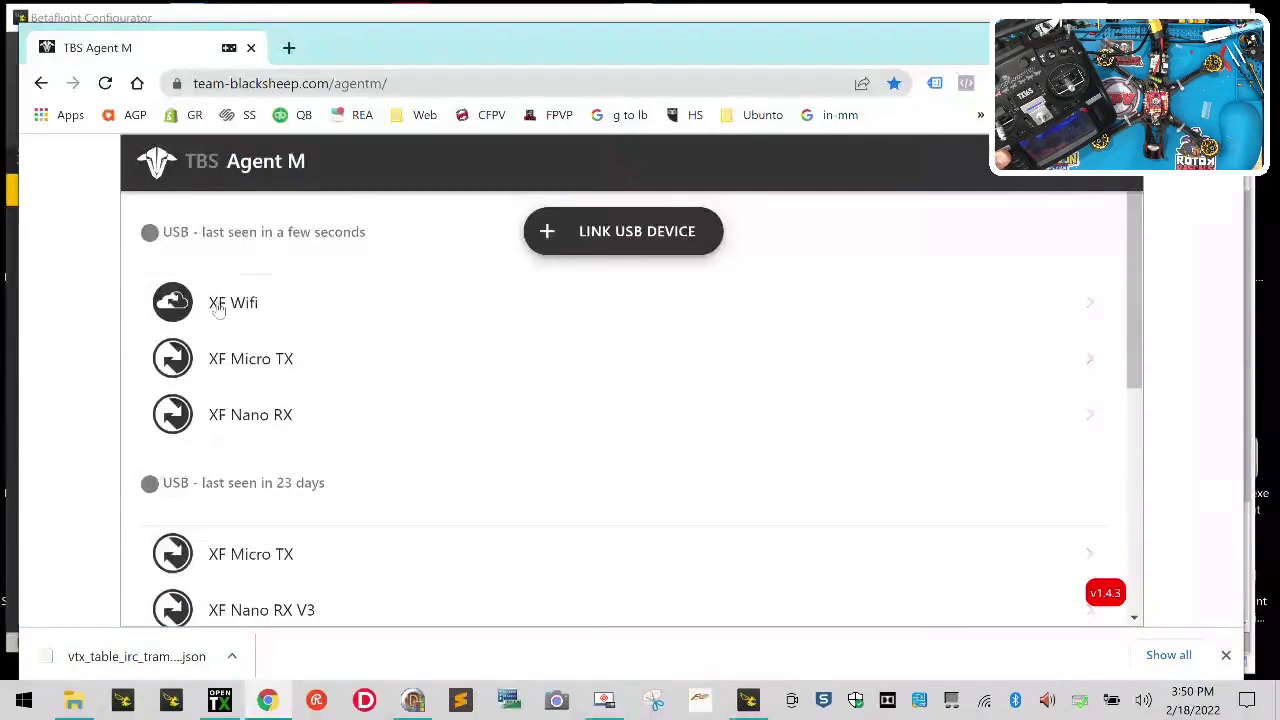
Inspect the configuration pages of the XF Micro TX and XF Nano RX, returning to the device list after each
mouse_move(170, 455)
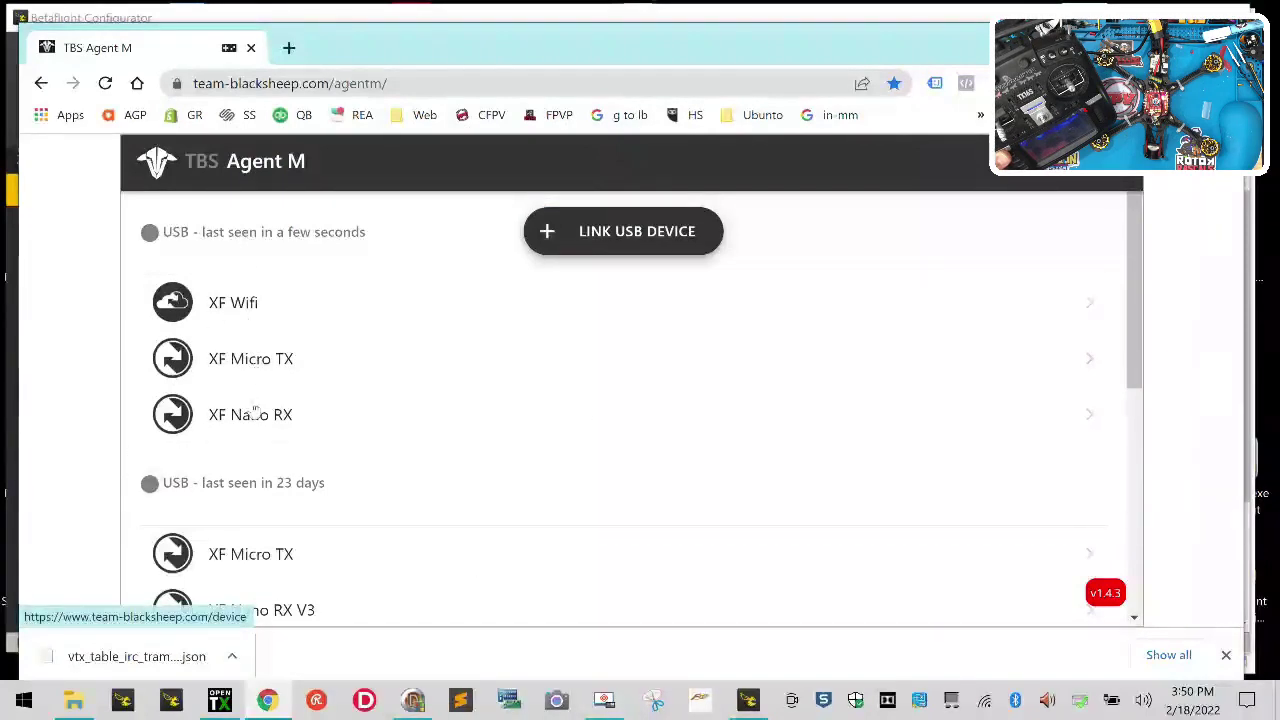
click(265, 362)
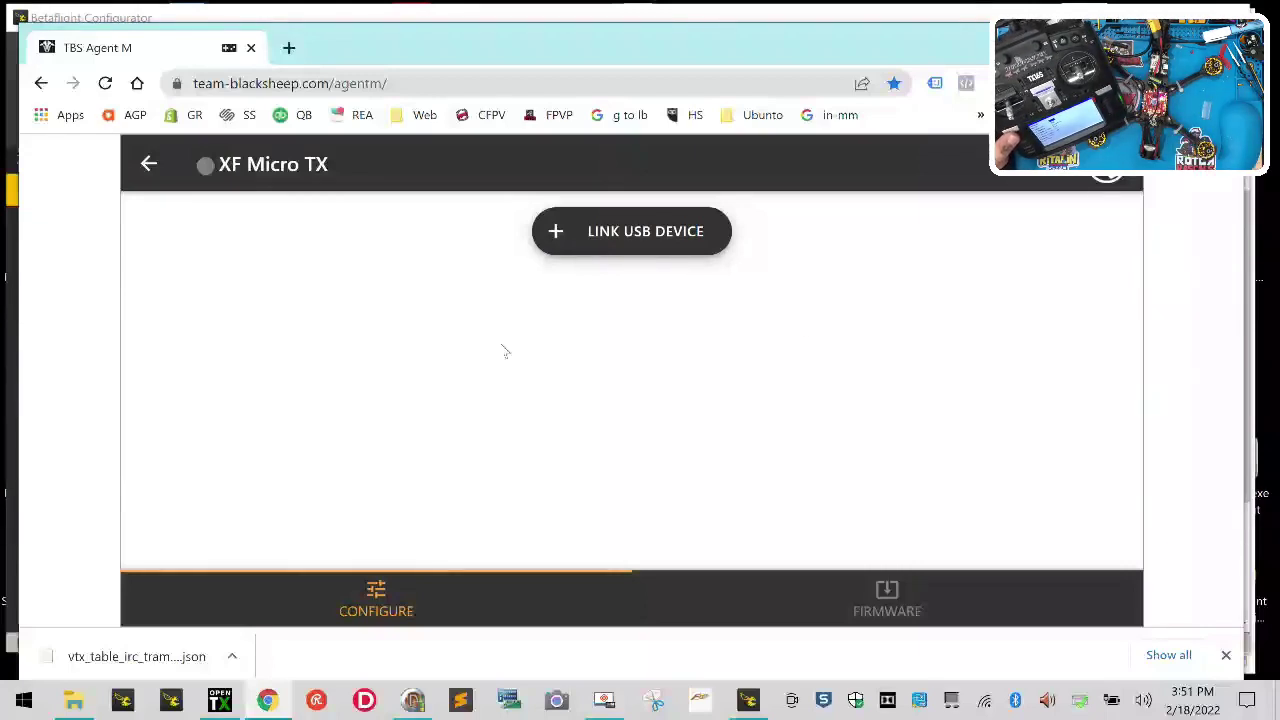
click(152, 165)
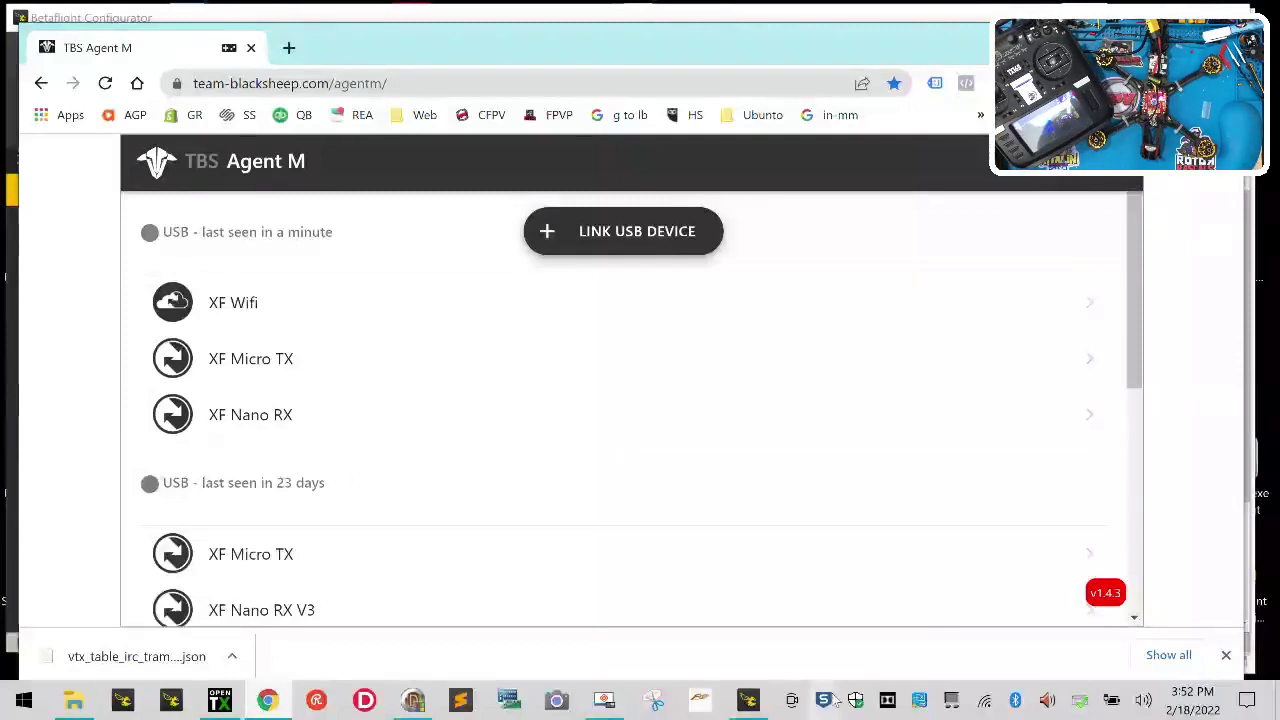
mouse_move(748, 705)
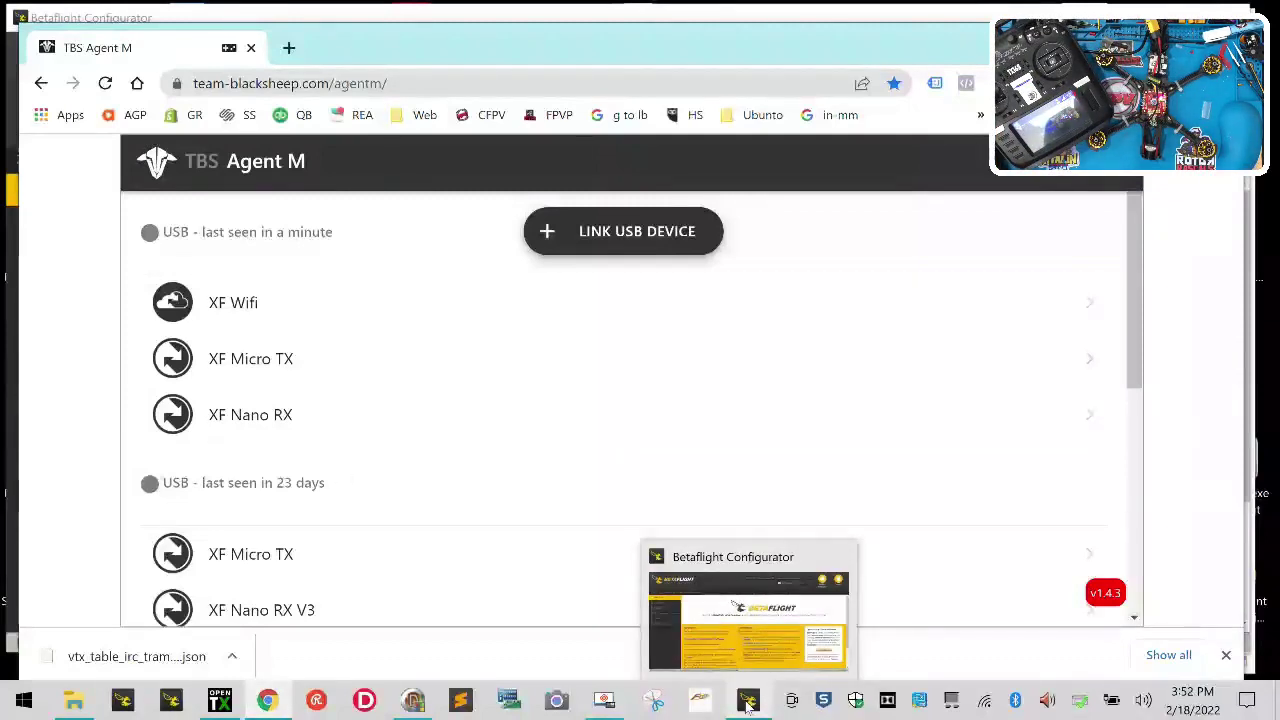
click(285, 414)
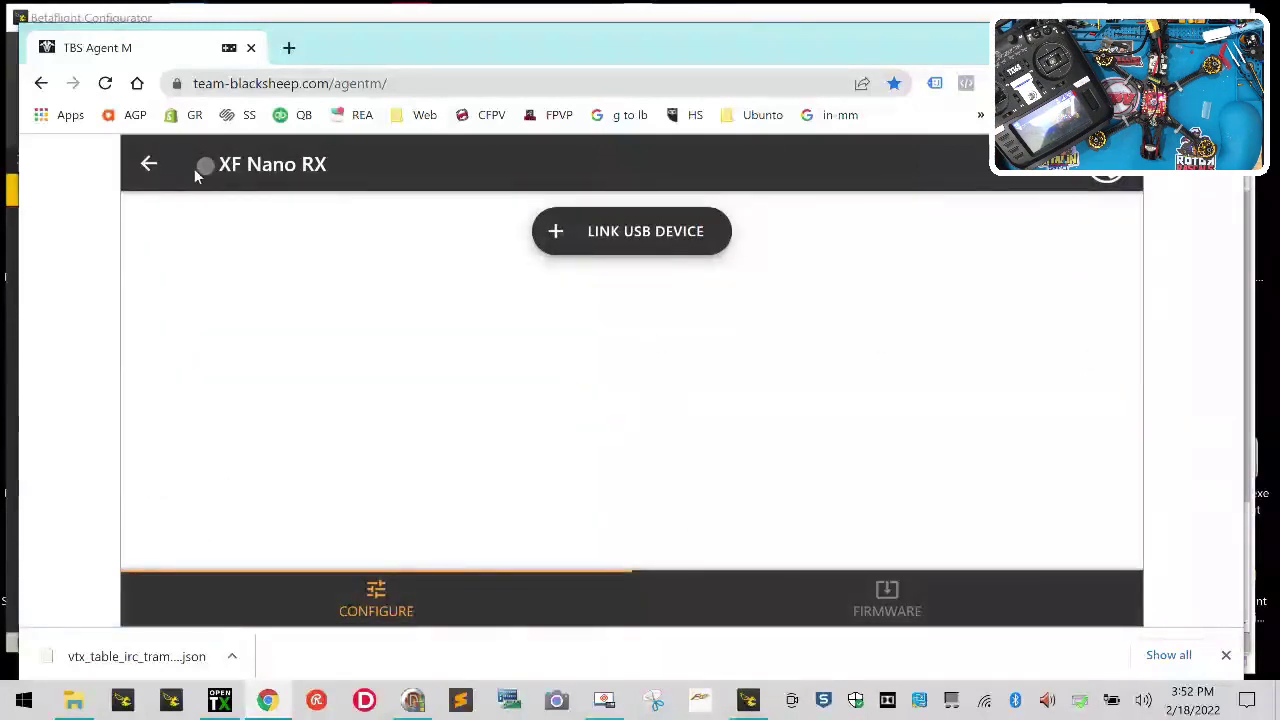
click(148, 164)
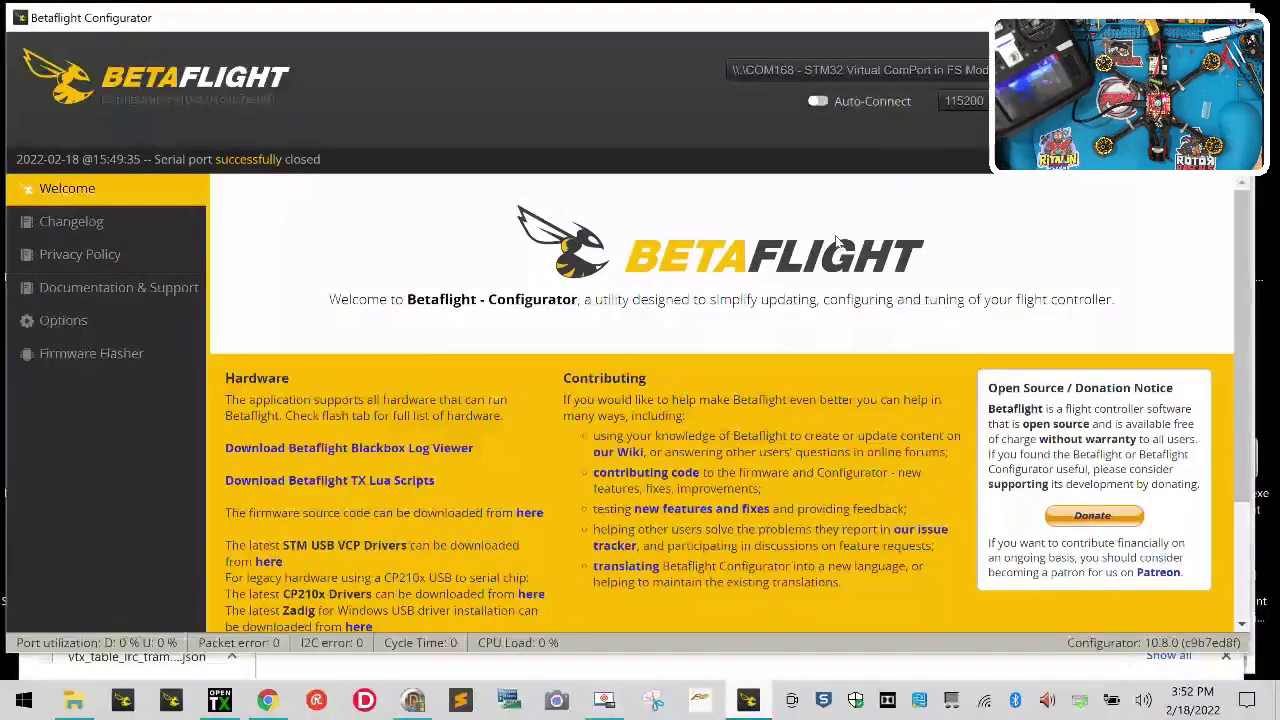
Switch back to Betaflight Configurator, connect to the flight controller, and check the receiver channel bars
click(748, 700)
click(1215, 85)
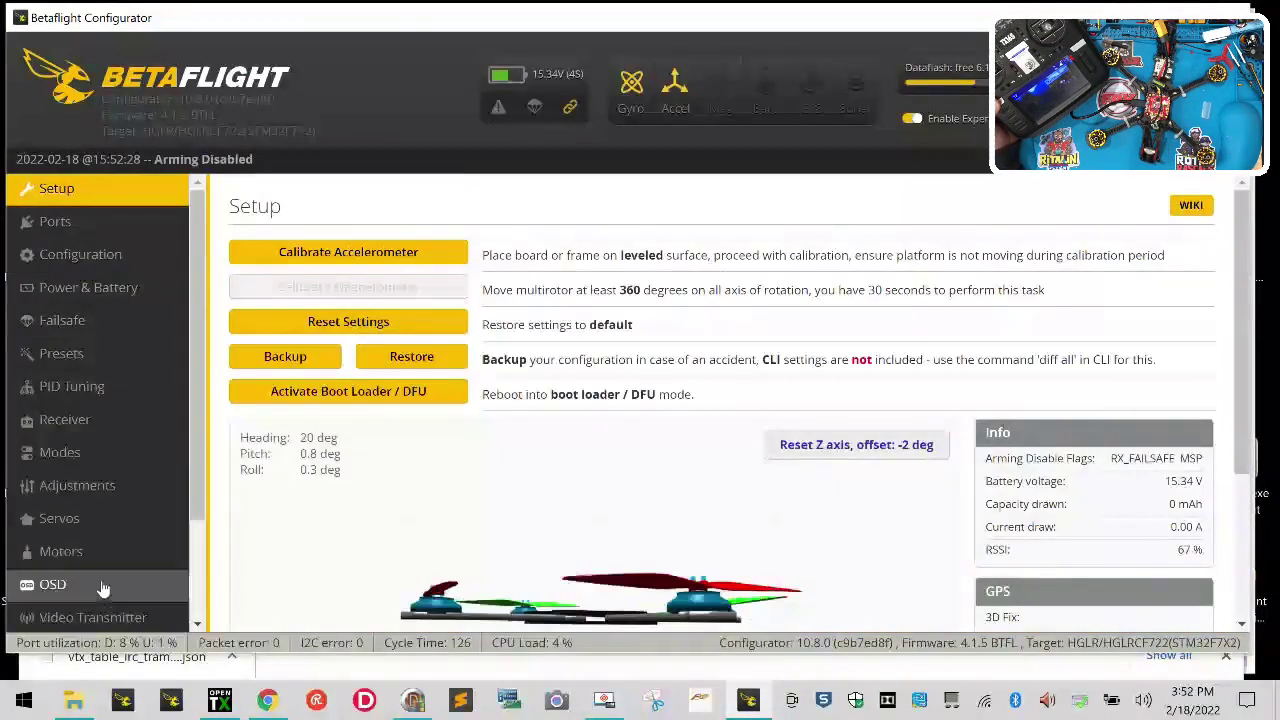
click(135, 423)
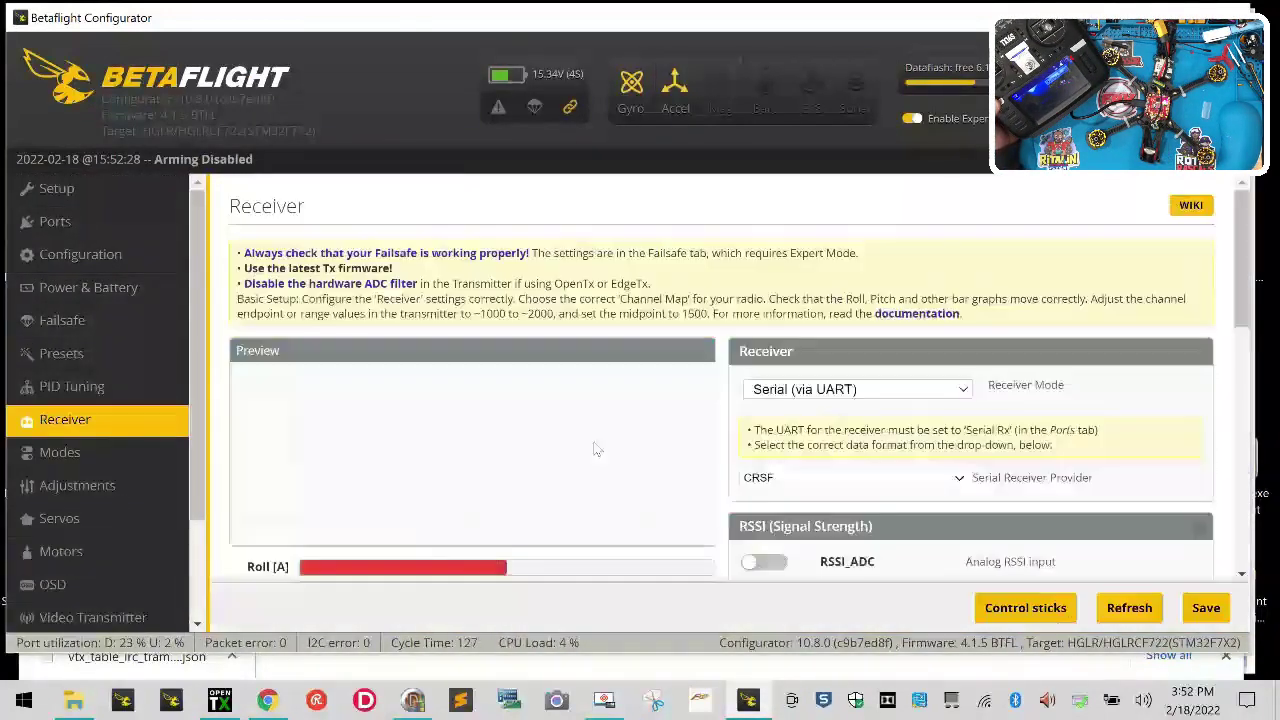
scroll(594, 449, down, 2)
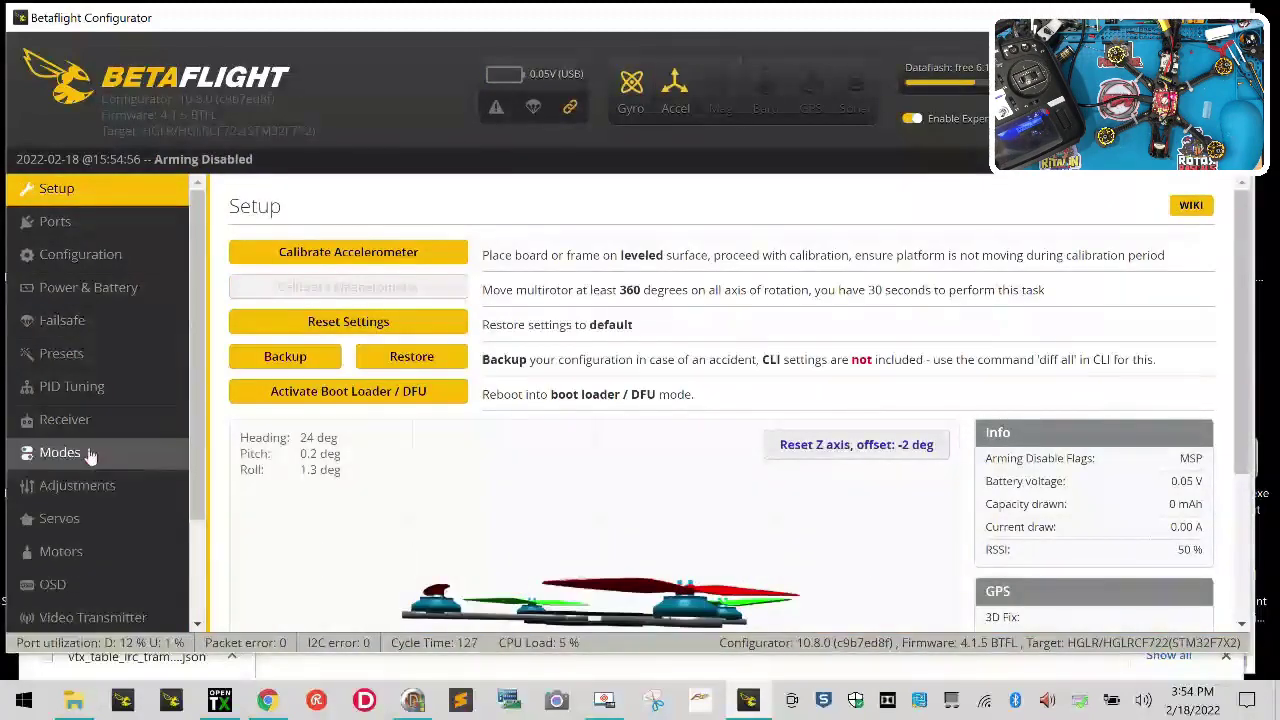
Examine the receiver channel bars for stick and AUX switch response from the transmitter
click(106, 420)
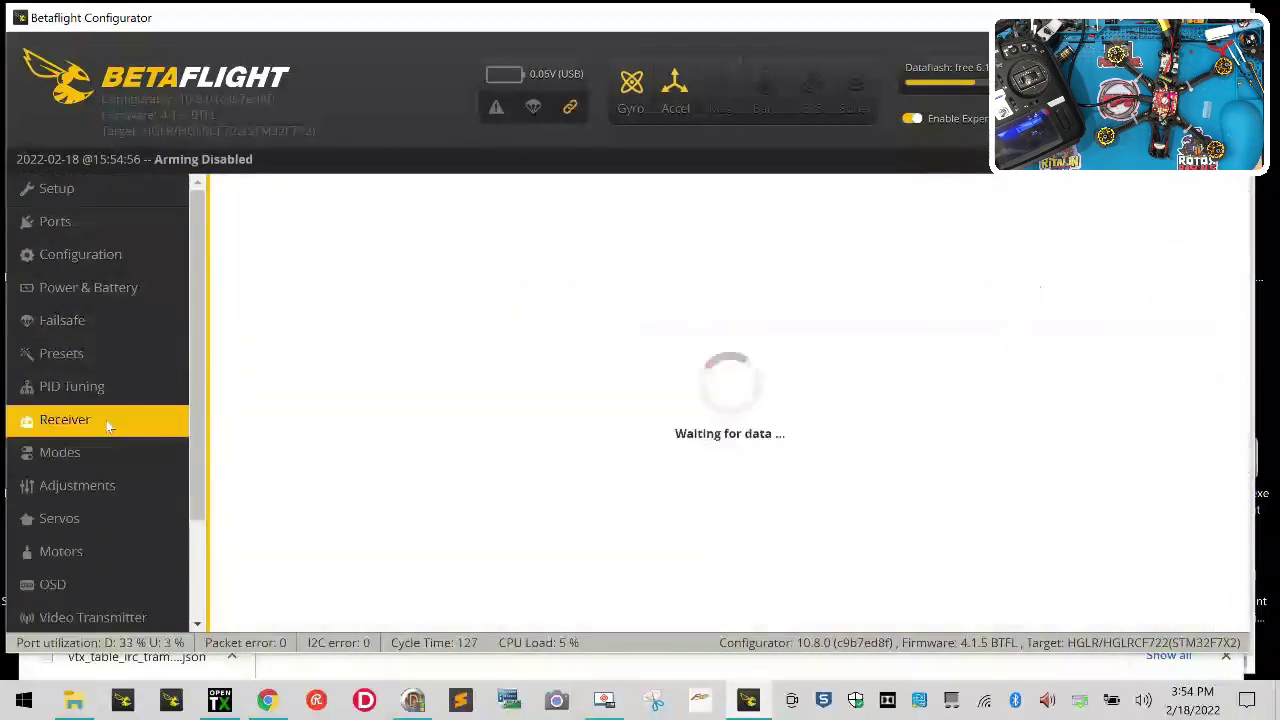
scroll(628, 493, down, 4)
scroll(628, 493, up, 2)
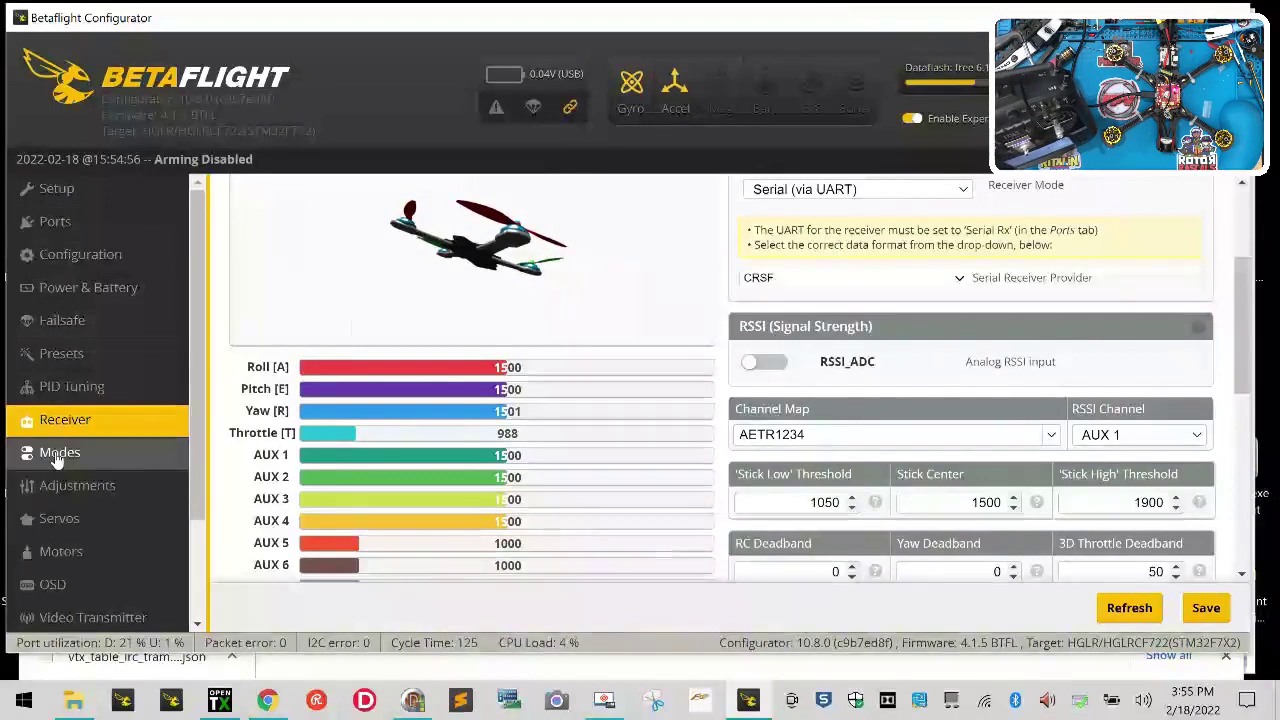
Add an AIR MODE range on AUX 2 from 1700 to 2100 in the flight modes and save it
click(23, 455)
scroll(540, 400, down, 3)
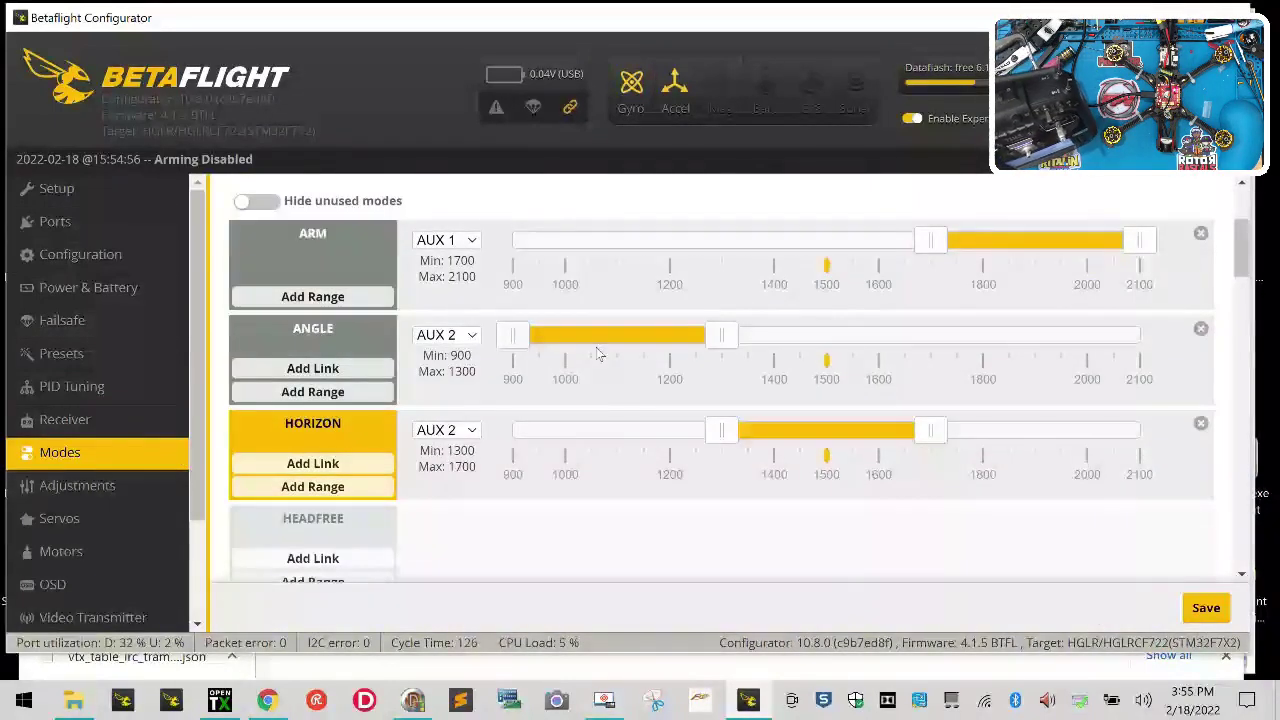
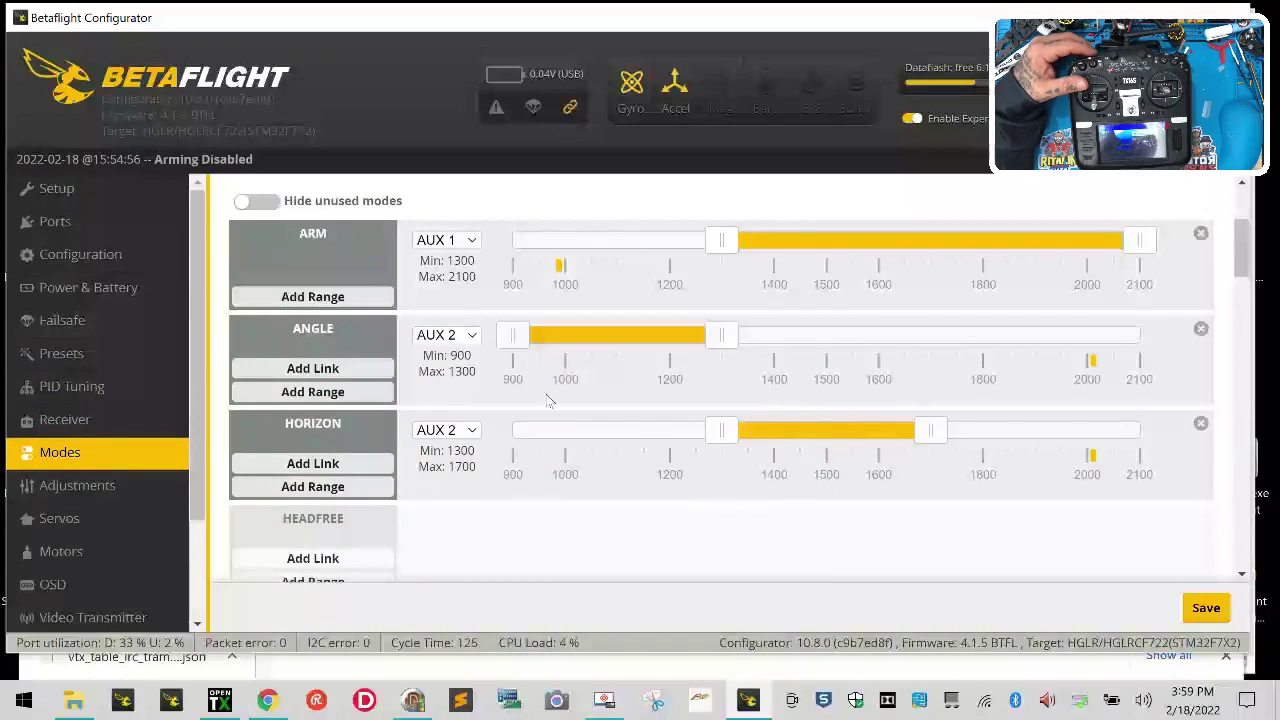
scroll(548, 400, down, 2)
scroll(548, 400, down, 2)
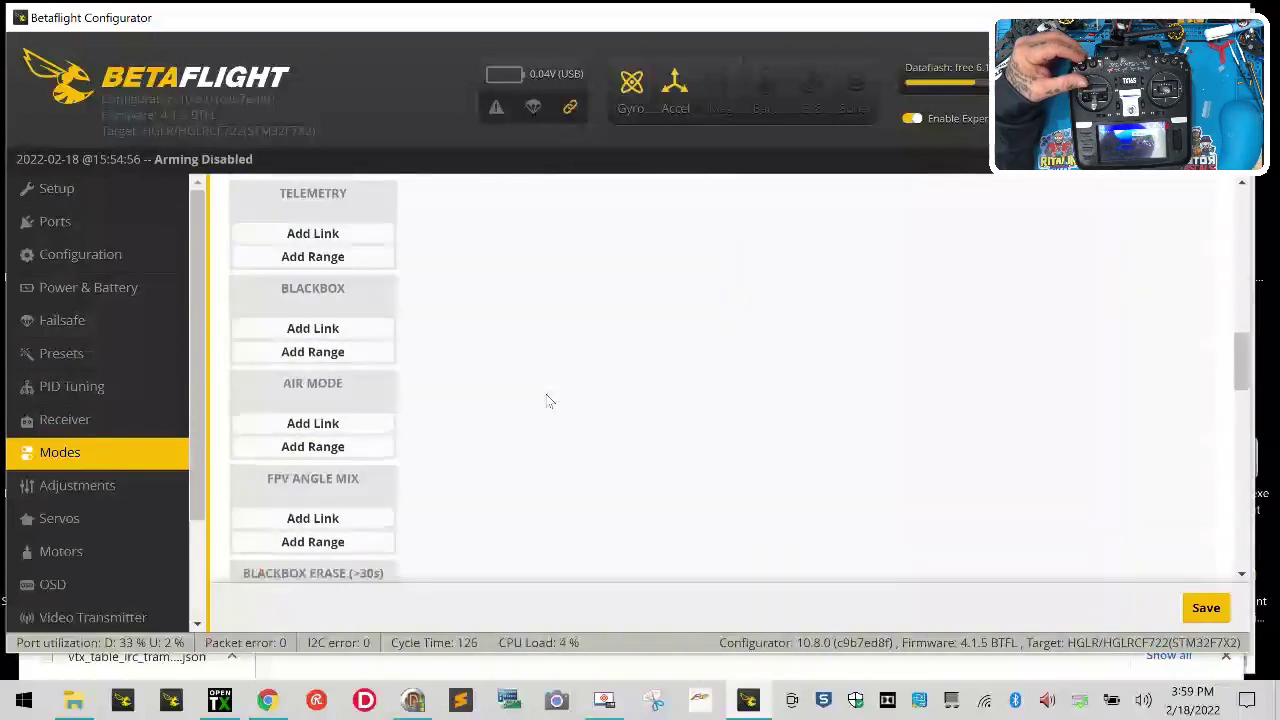
click(388, 447)
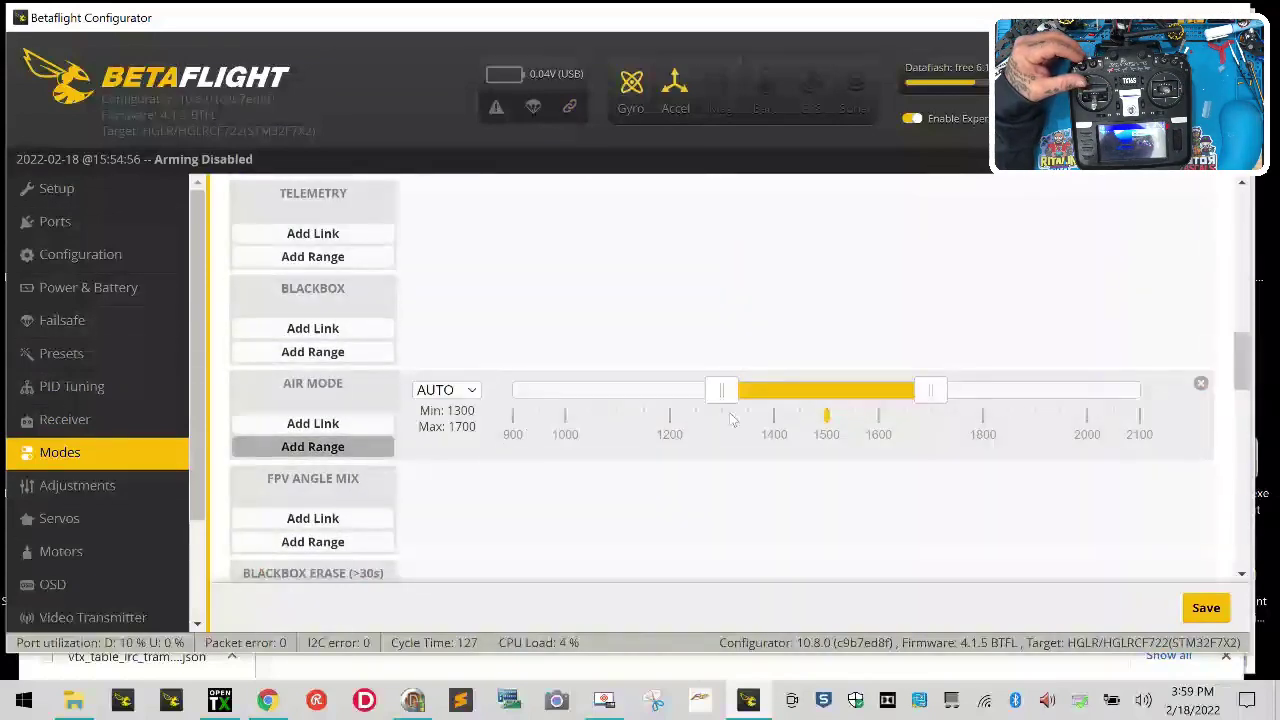
drag(824, 392, 1229, 377)
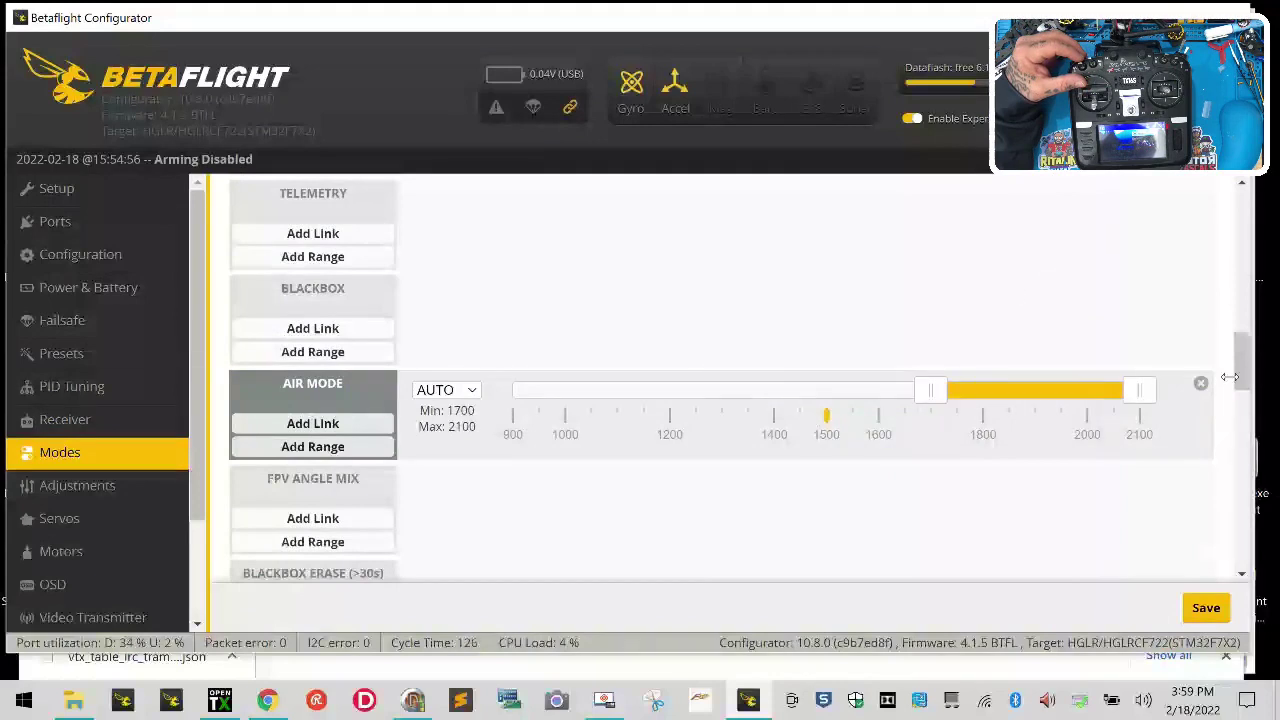
click(462, 396)
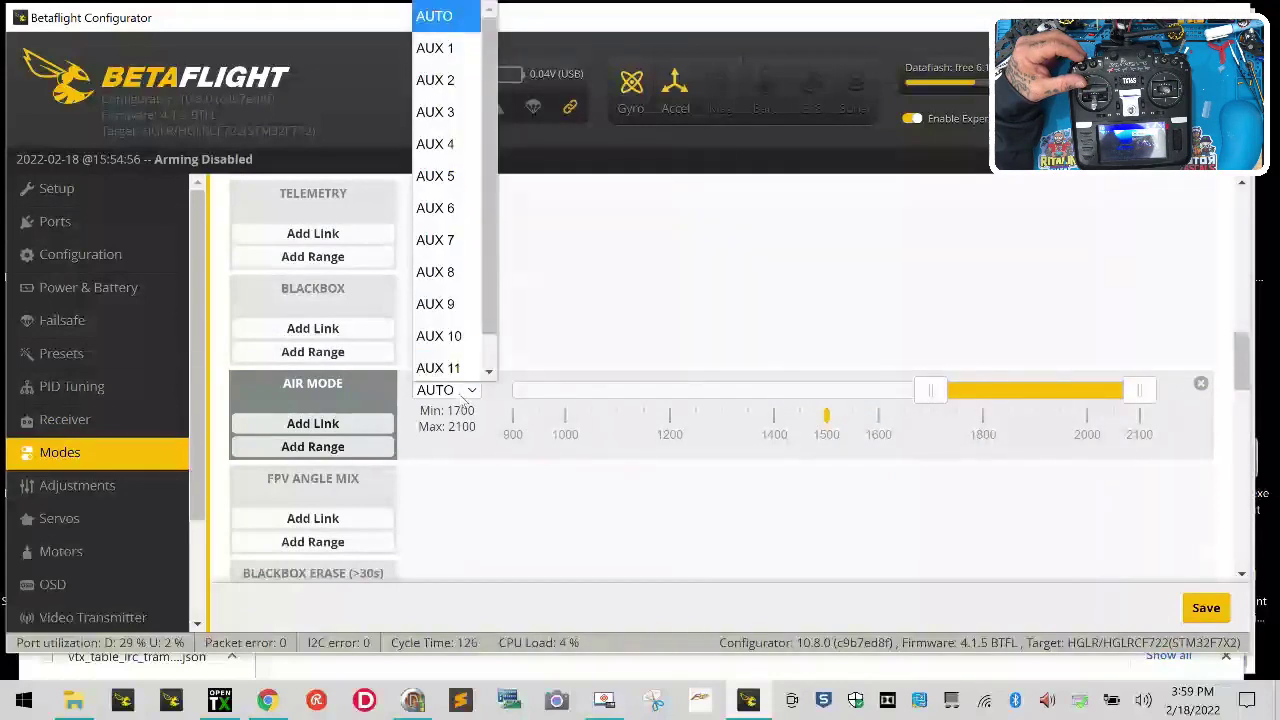
click(441, 80)
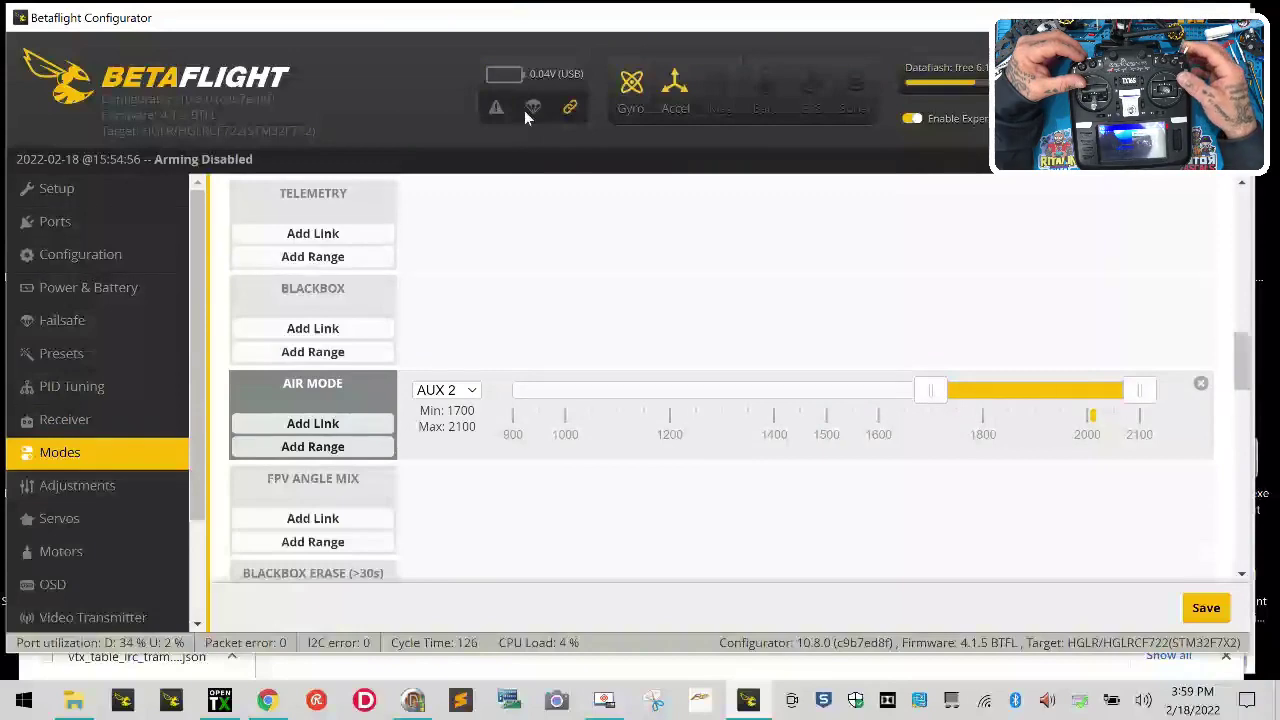
scroll(540, 380, up, 10)
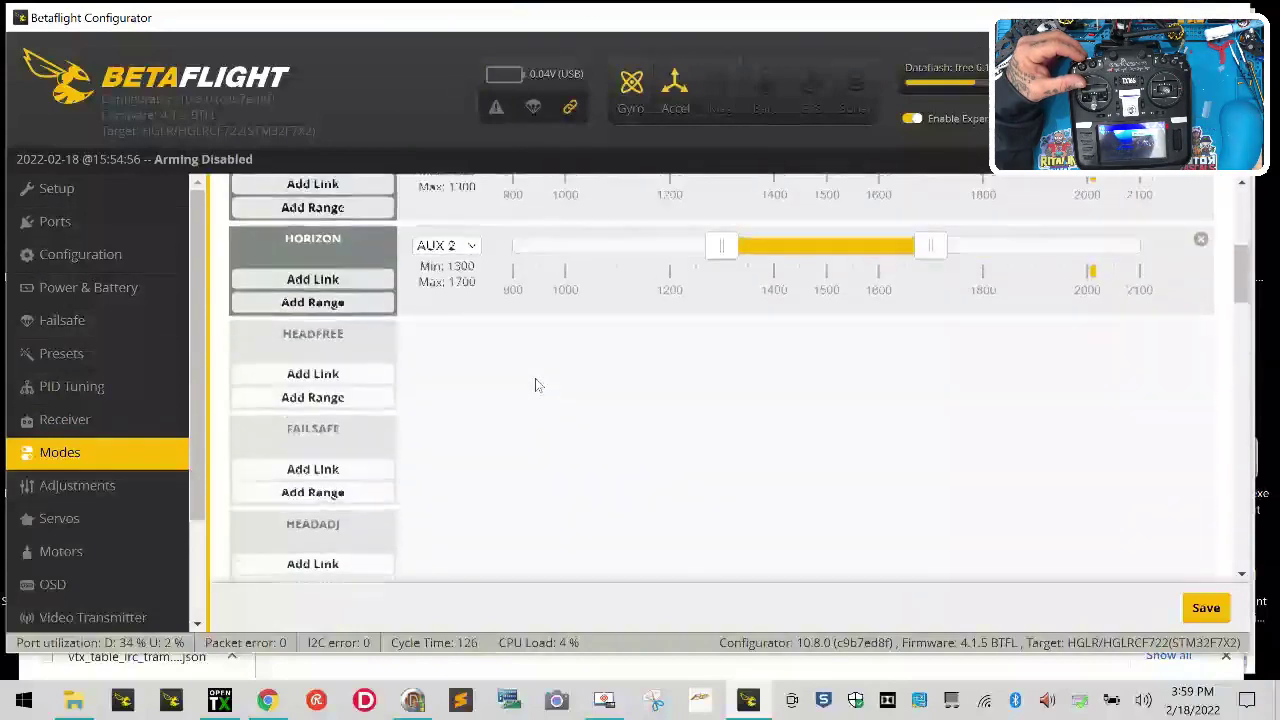
scroll(535, 385, down, 10)
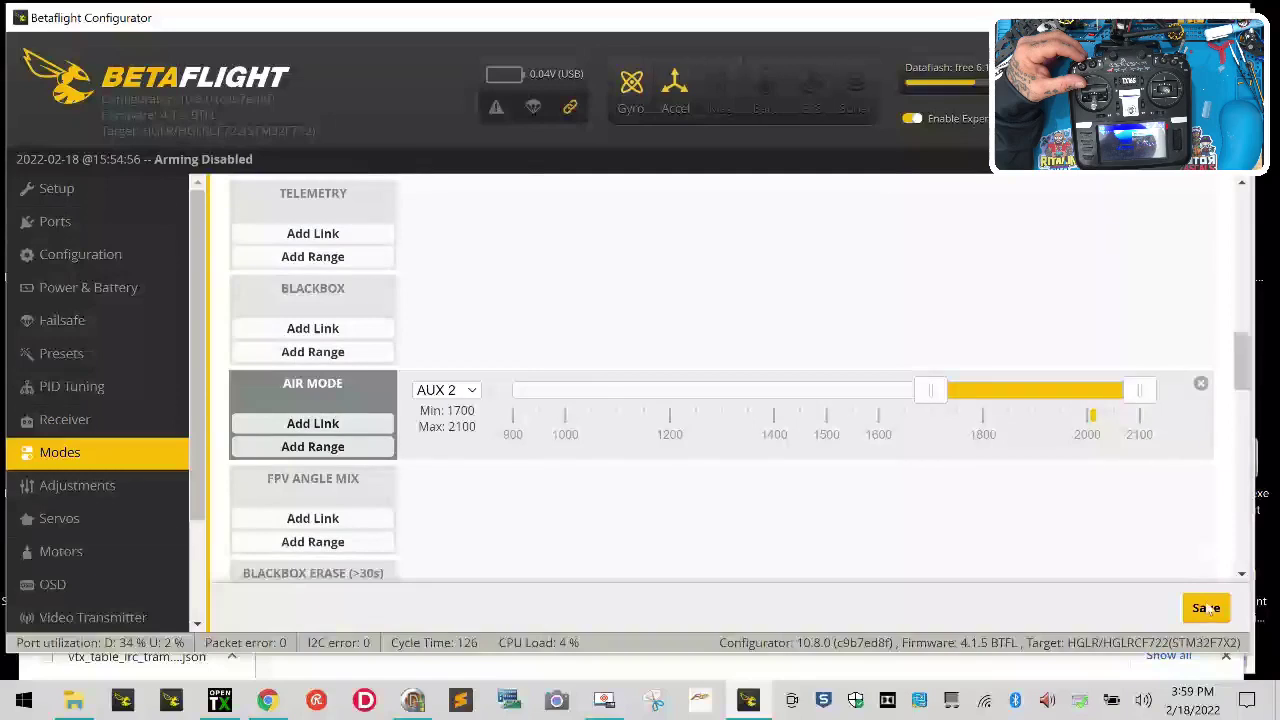
click(1207, 608)
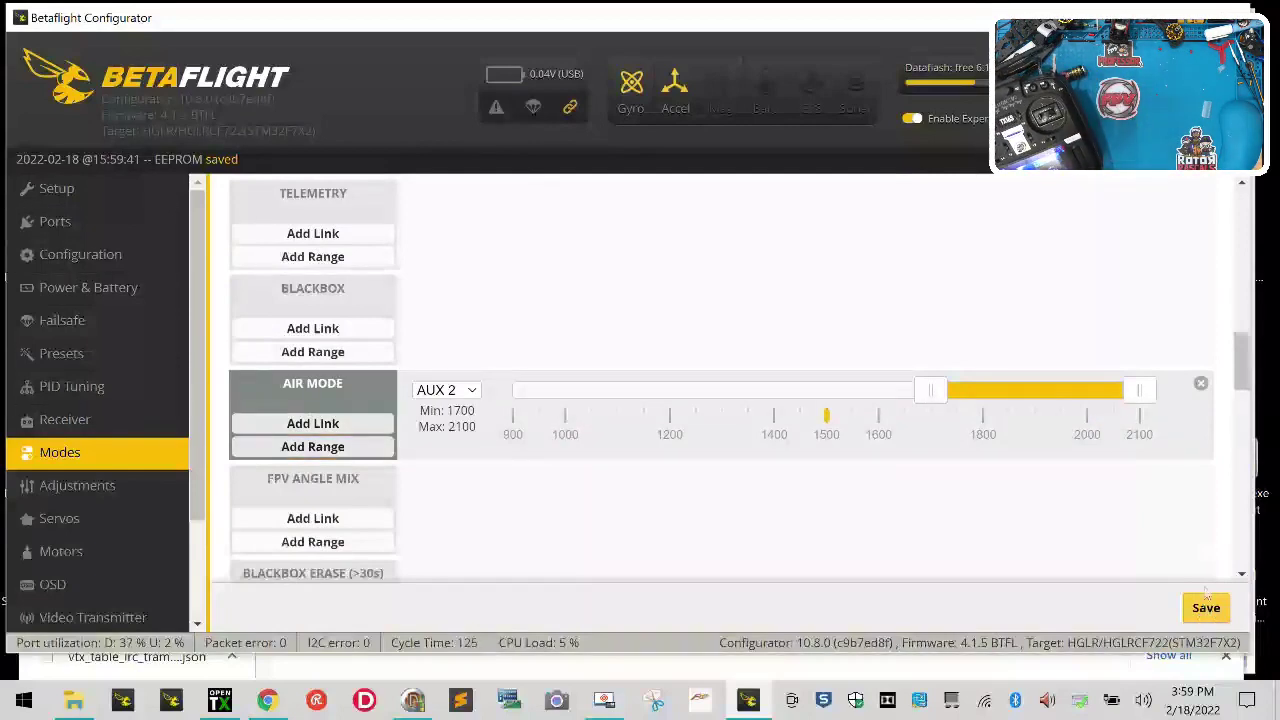
Assign the BEEPER mode to AUX 3
scroll(765, 551, up, 10)
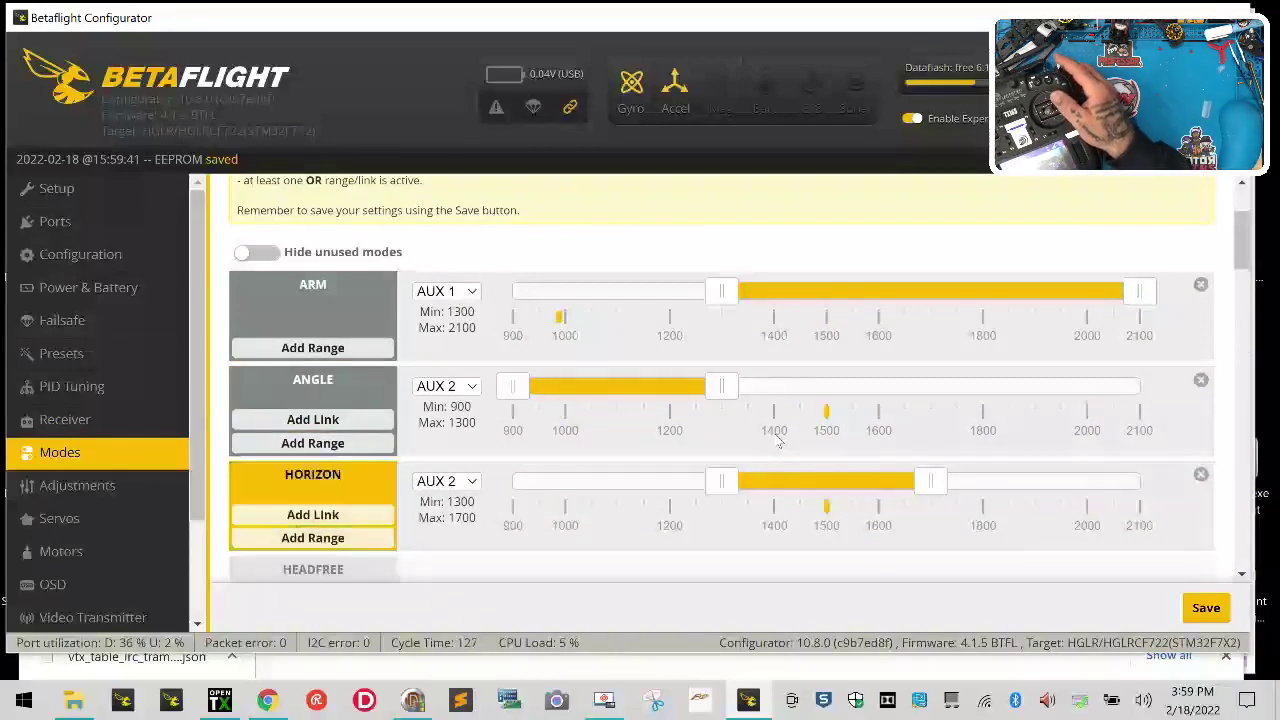
scroll(697, 352, down, 2)
scroll(697, 352, down, 4)
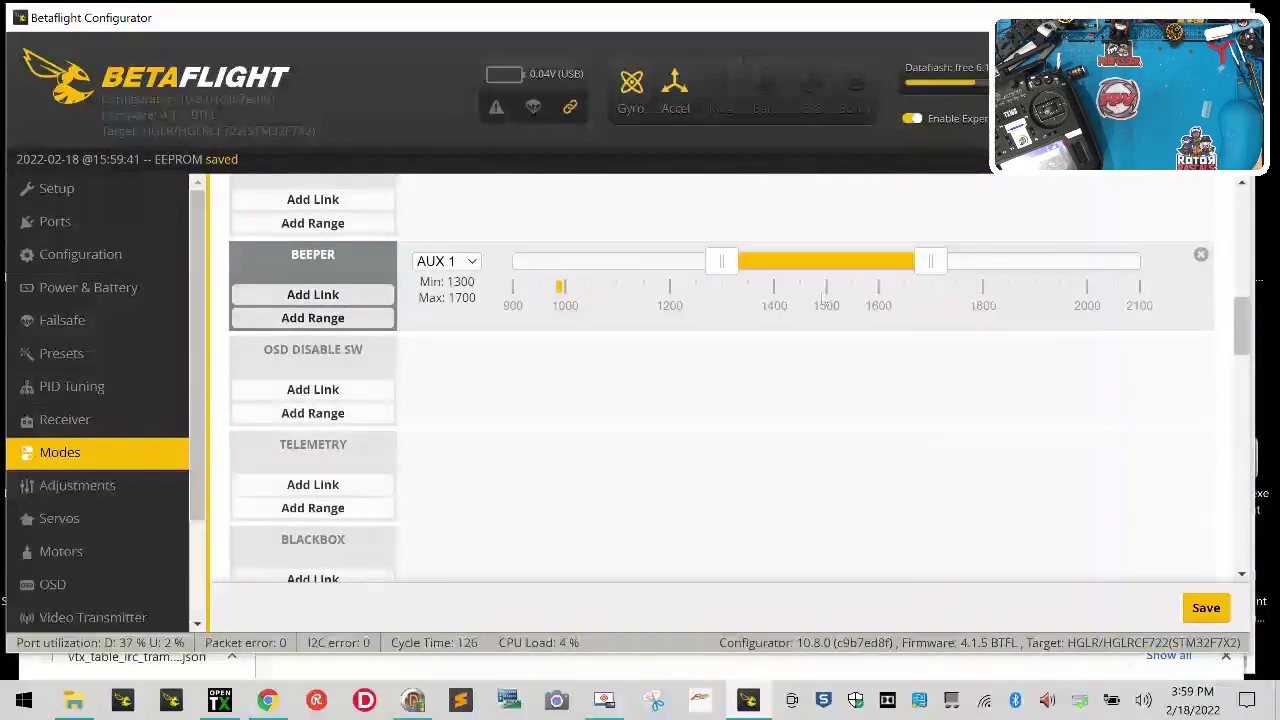
click(445, 261)
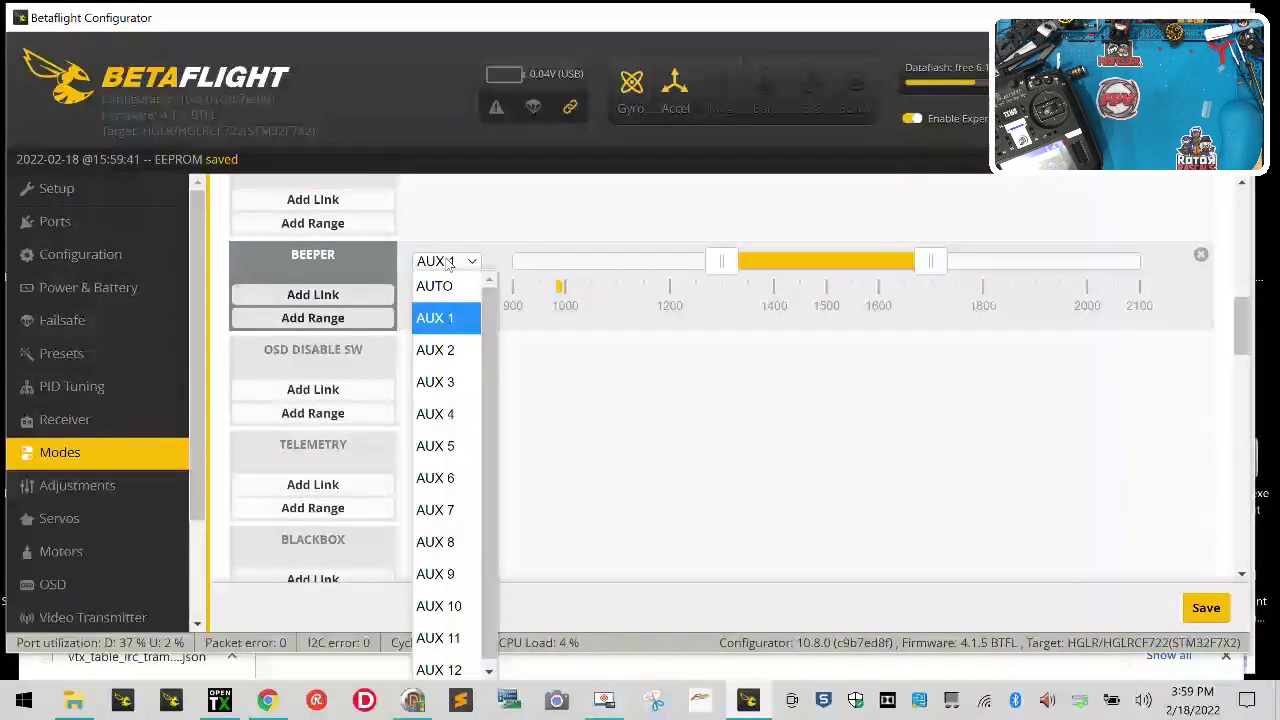
click(440, 379)
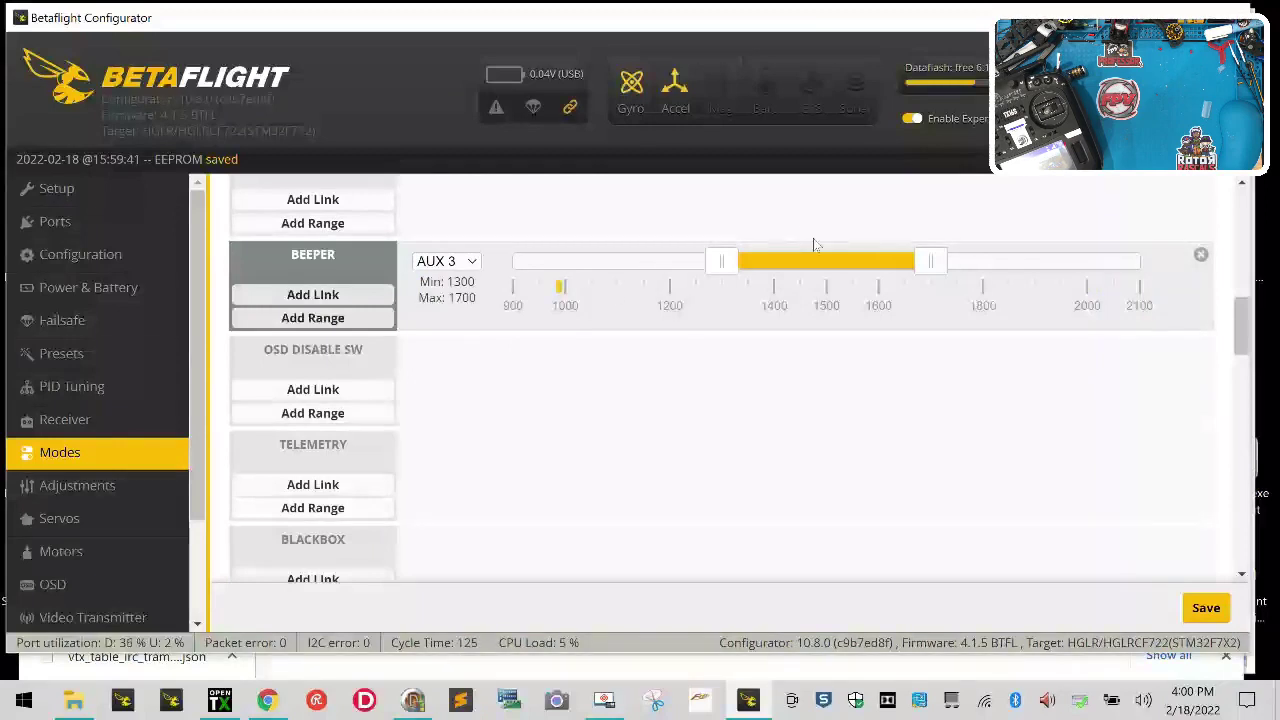
Add a FAILSAFE range on AUX 3 from 1700 to 2100, extend the BEEPER range's maximum to 2100, and save
scroll(437, 494, up, 2)
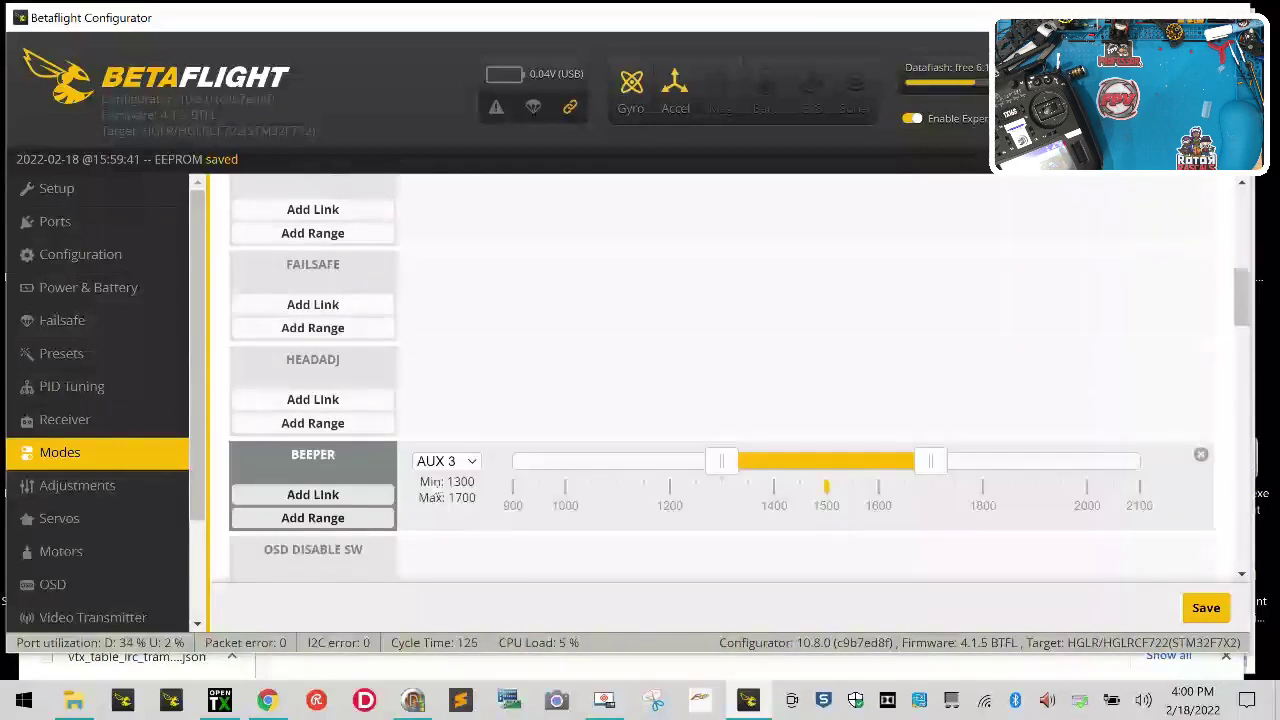
click(338, 328)
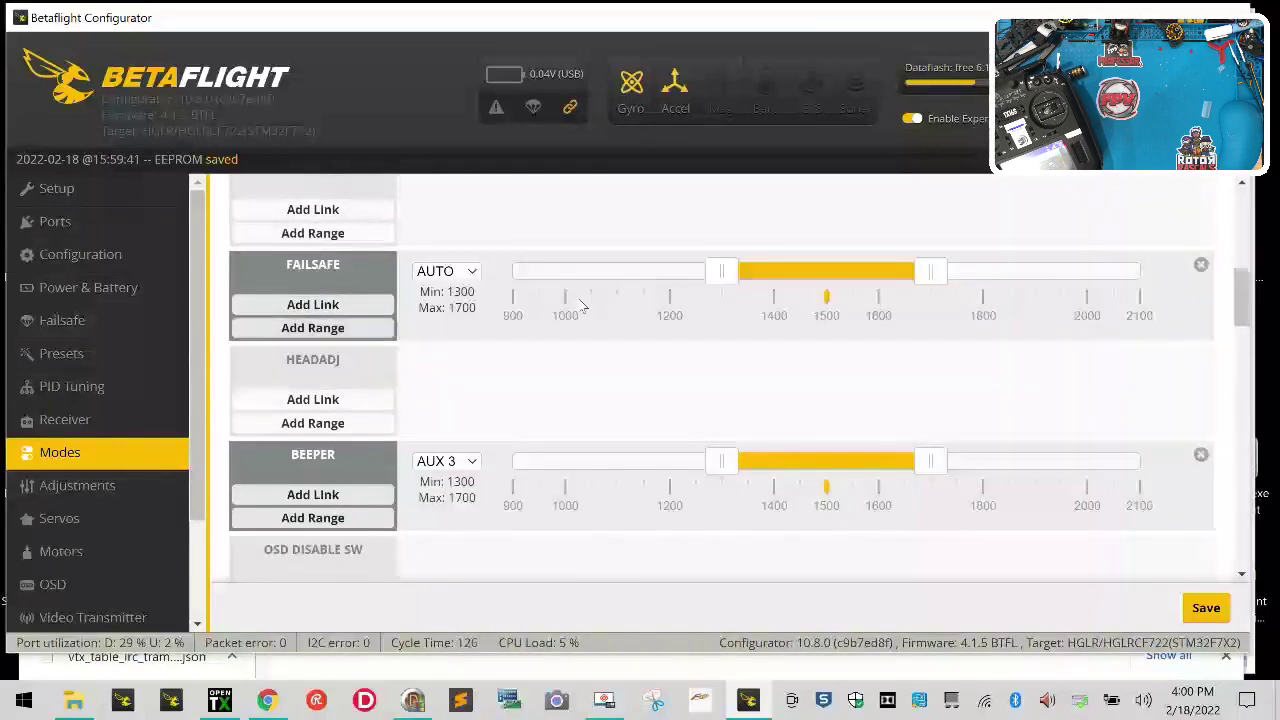
click(445, 271)
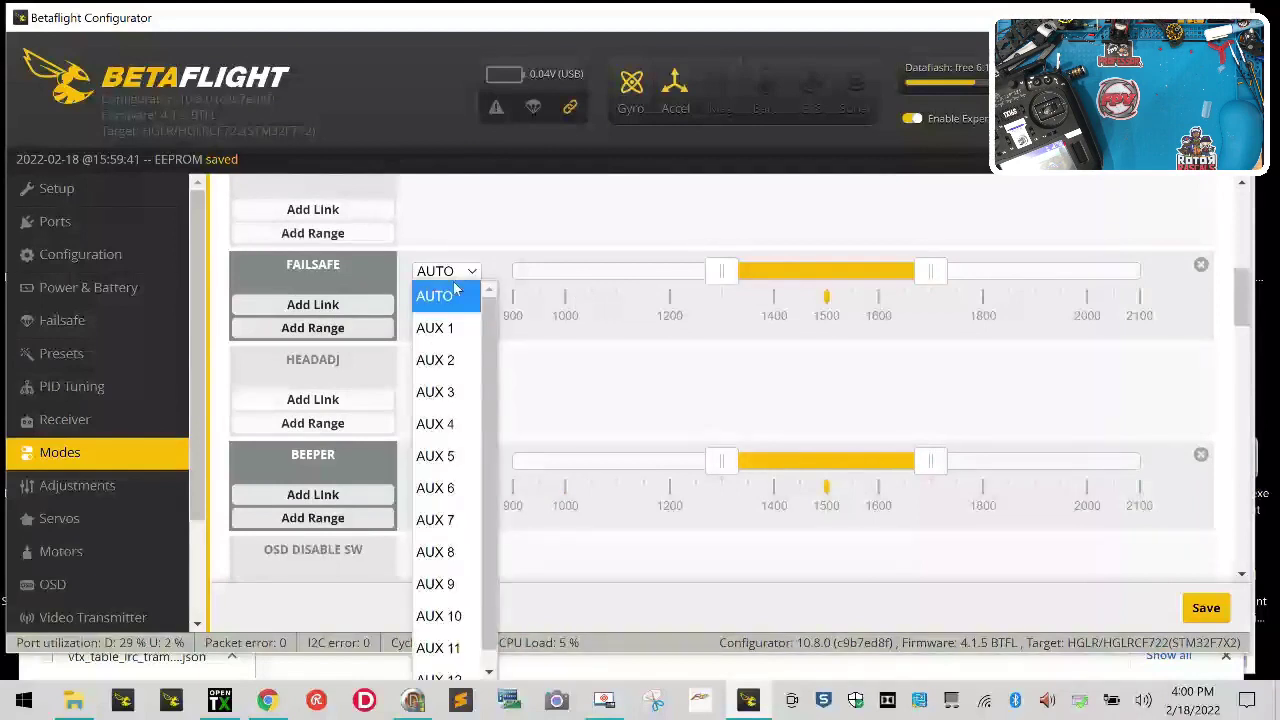
click(440, 389)
drag(852, 269, 1275, 247)
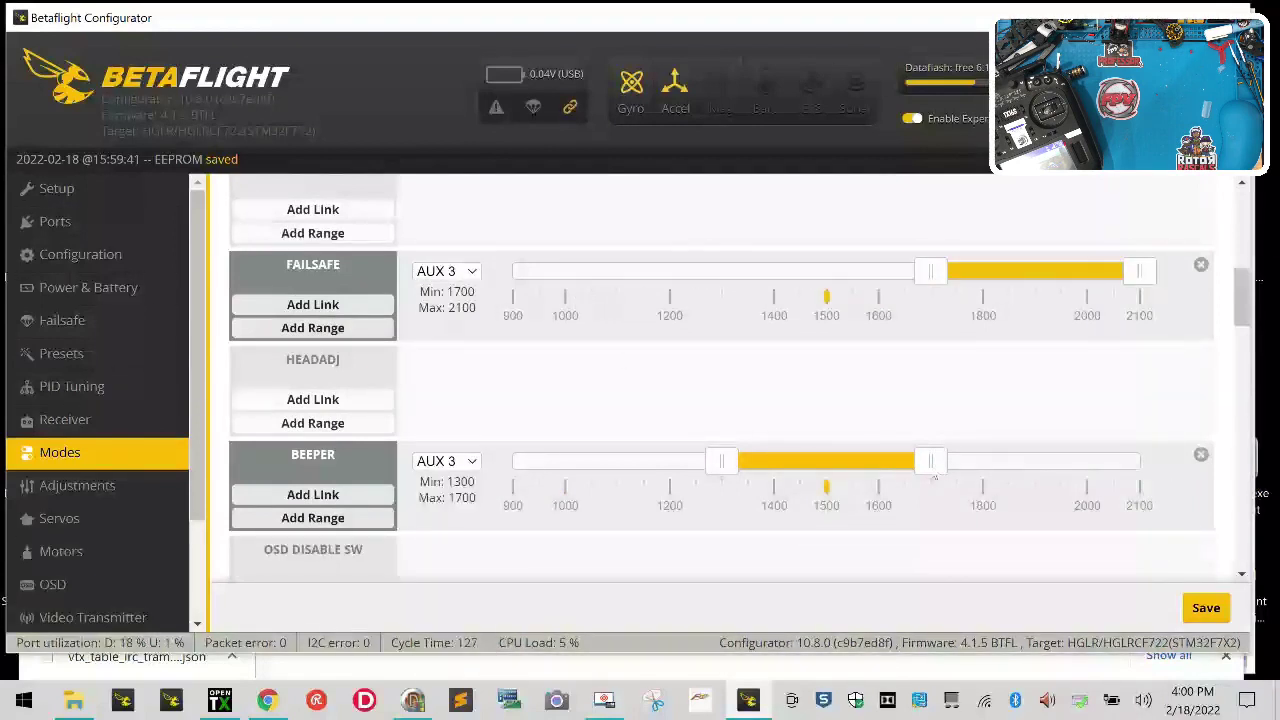
drag(933, 470, 1277, 441)
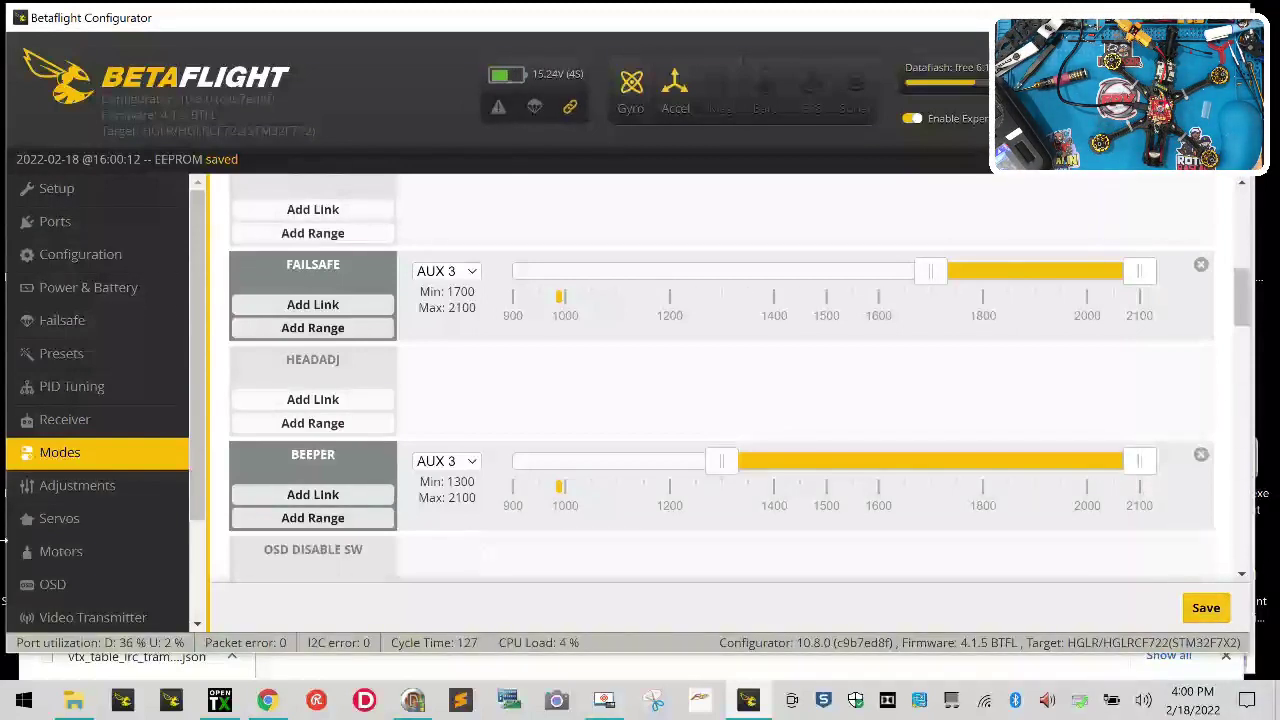
Enable motor control and arming for the motor test by accepting the propeller risk notice
click(63, 560)
scroll(676, 411, down, 2)
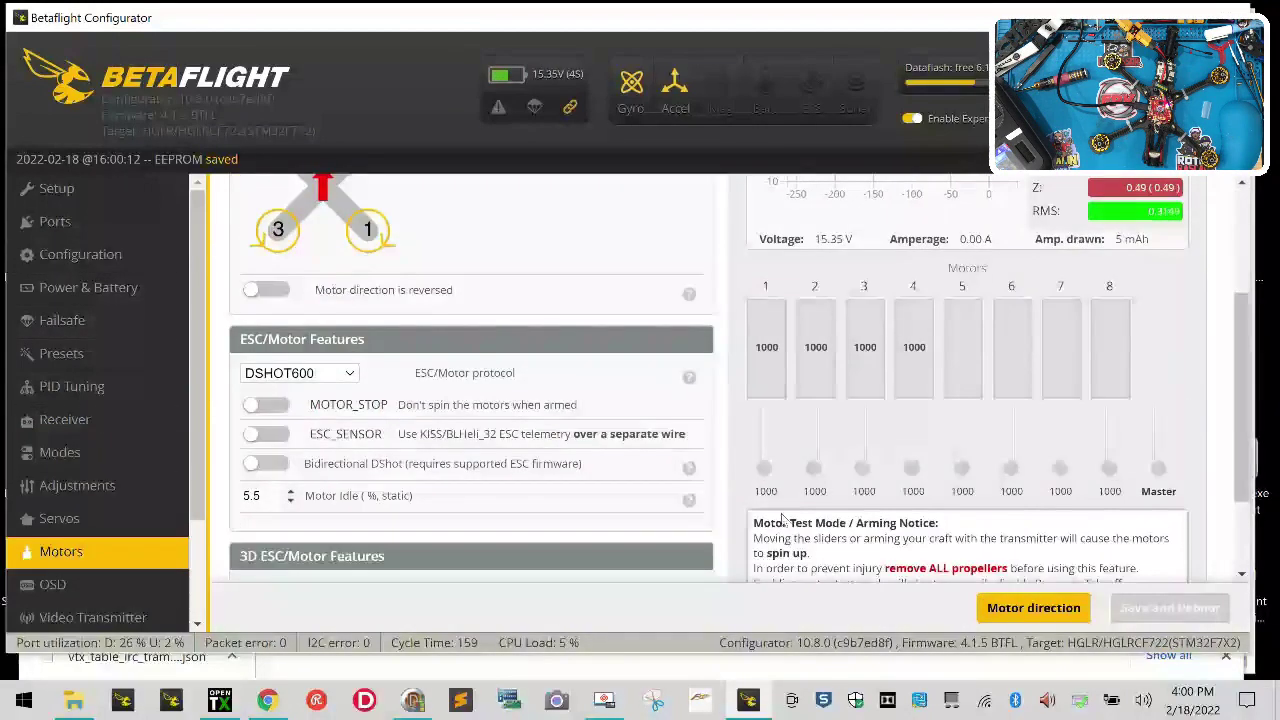
scroll(784, 516, down, 2)
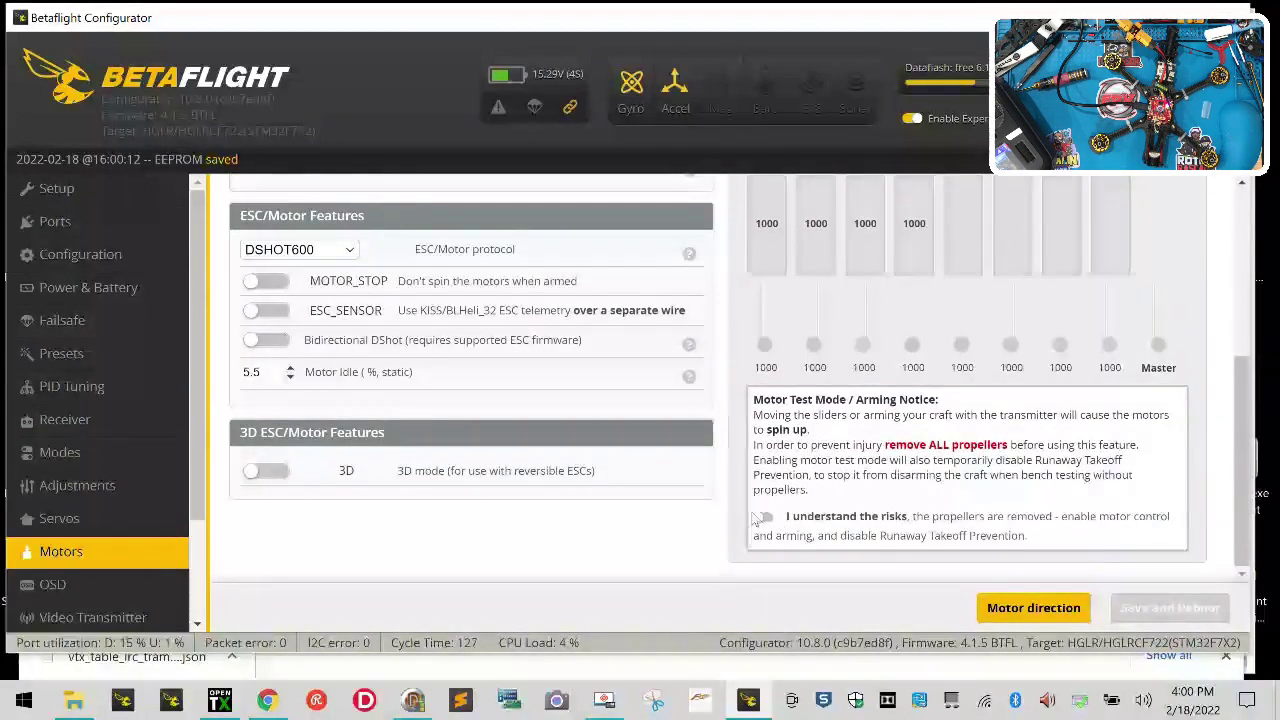
click(761, 518)
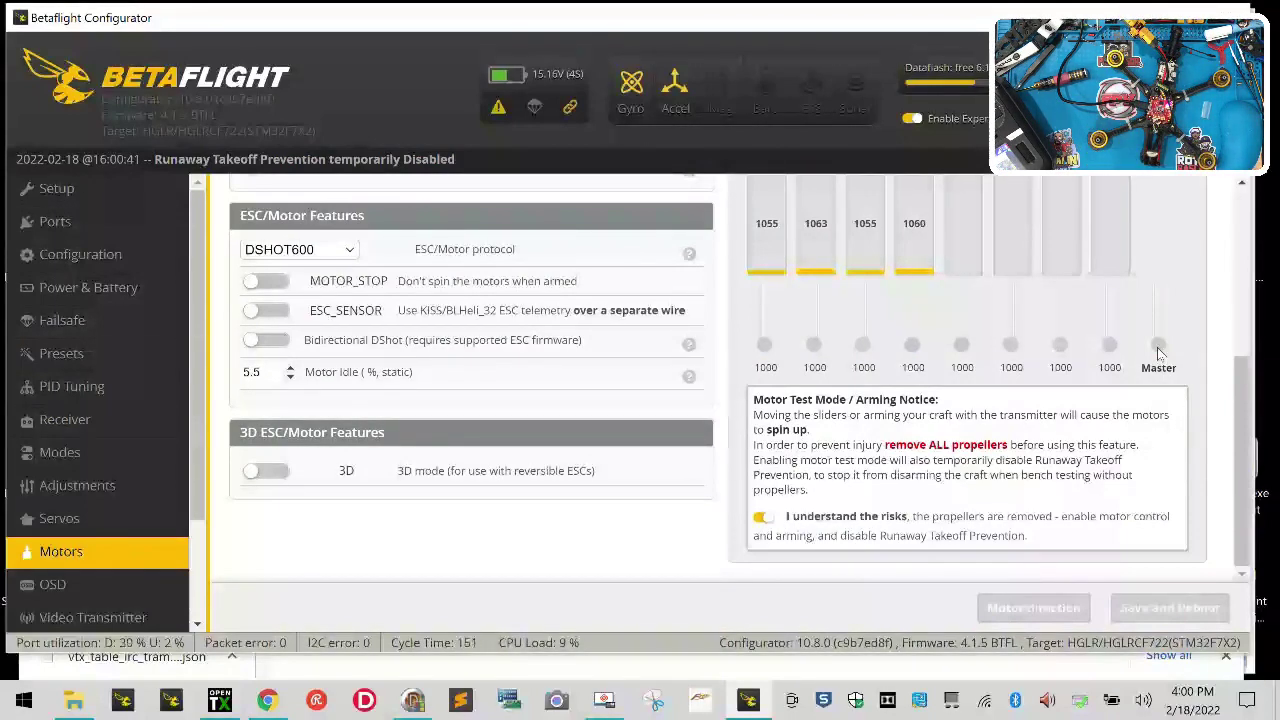
Test motors 1 to 4 individually against the Quad X diagram, and disable motor control when finished
click(764, 341)
drag(764, 342, 765, 350)
scroll(758, 370, up, 3)
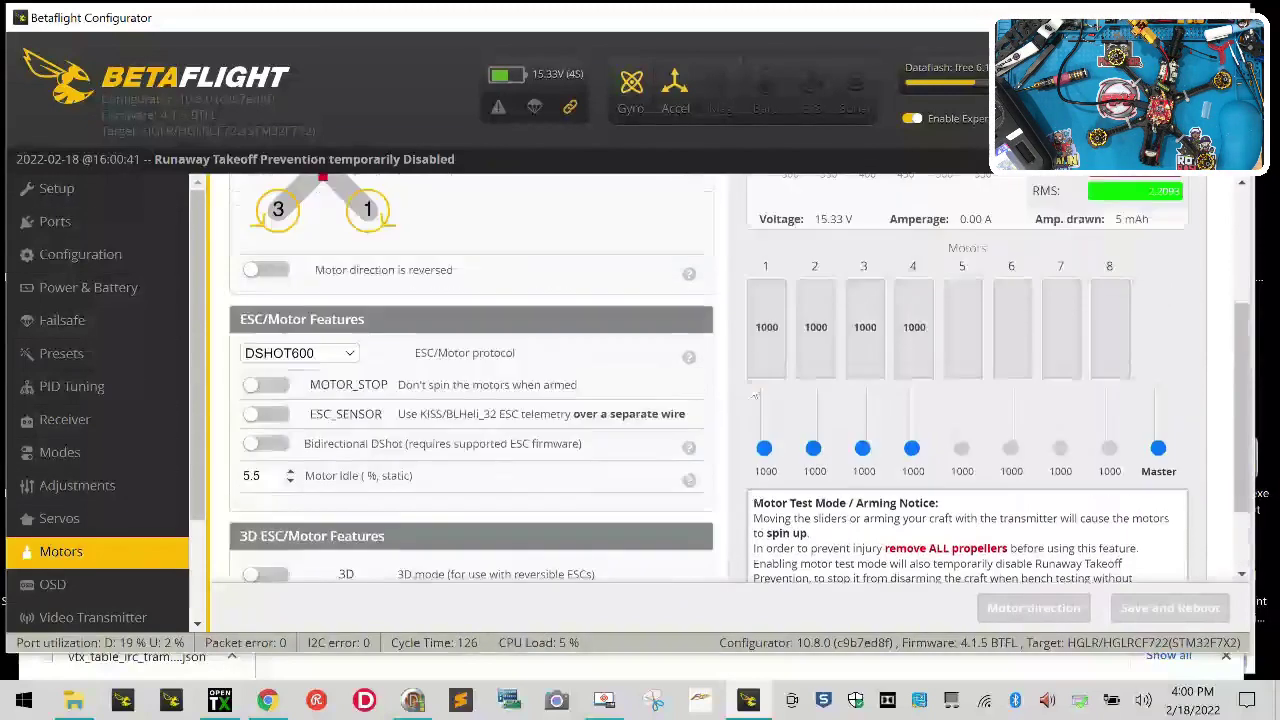
drag(814, 543, 816, 565)
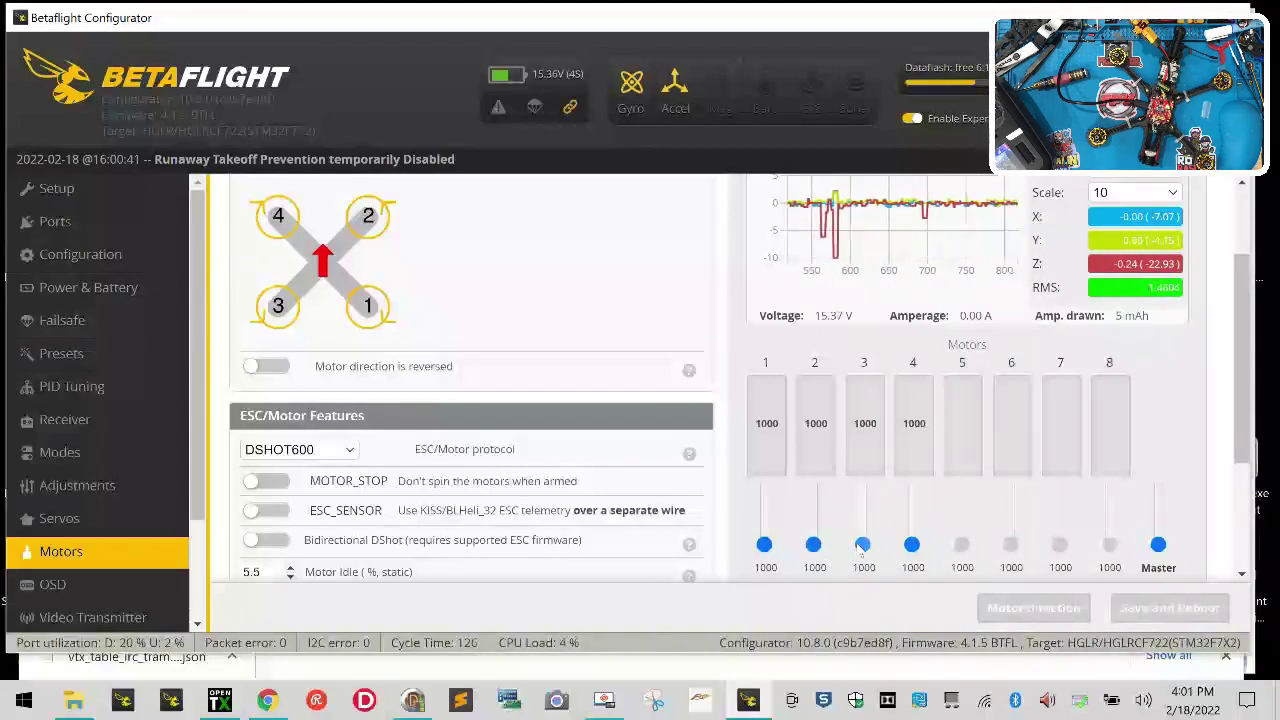
drag(860, 548, 914, 565)
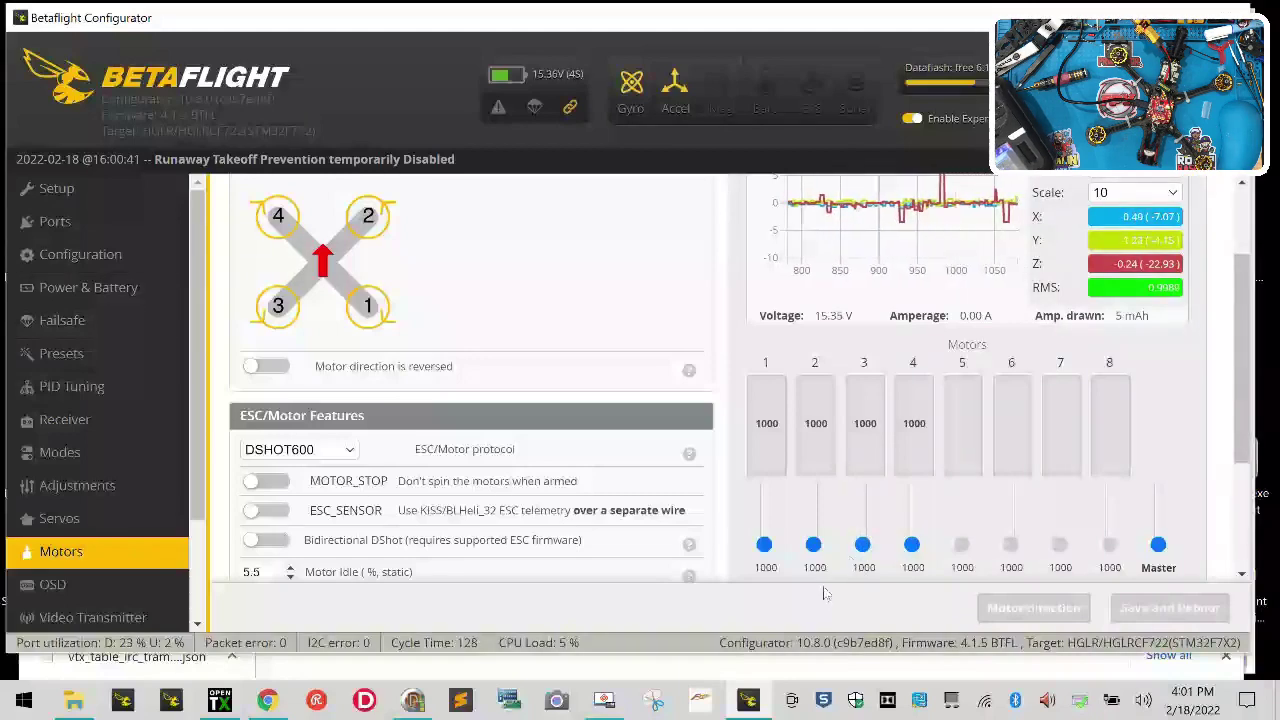
scroll(810, 601, down, 2)
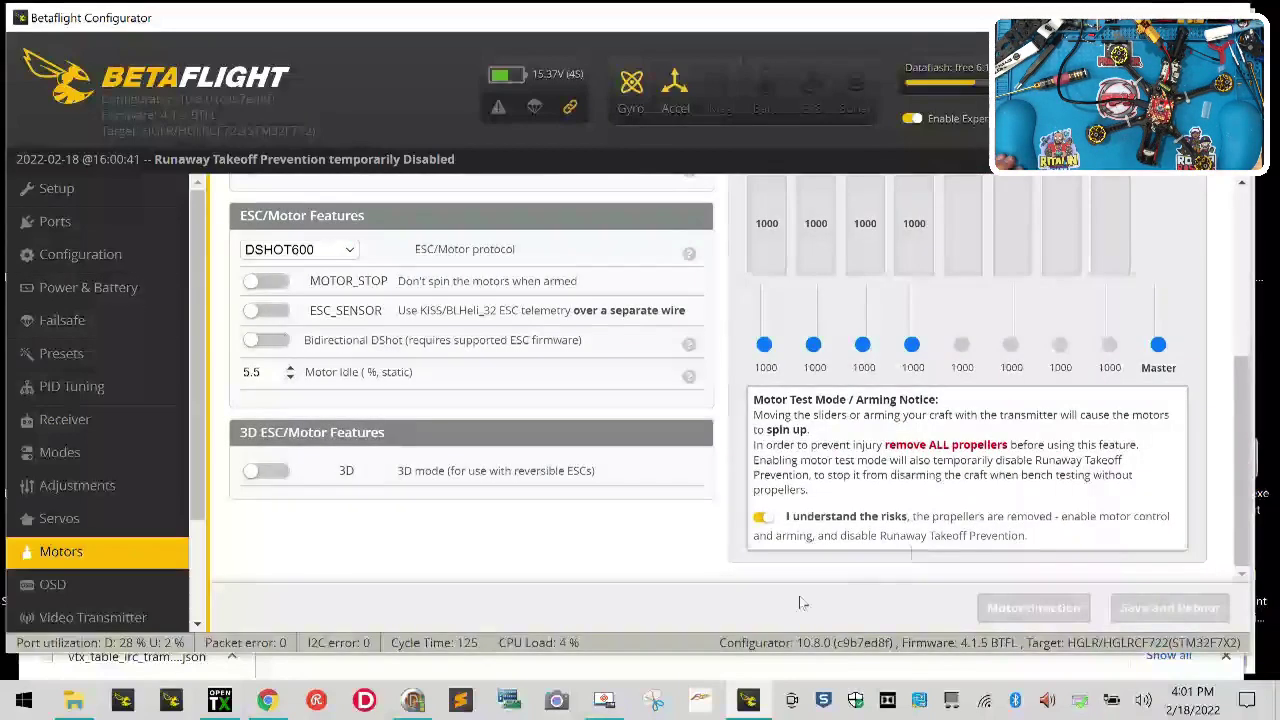
click(762, 518)
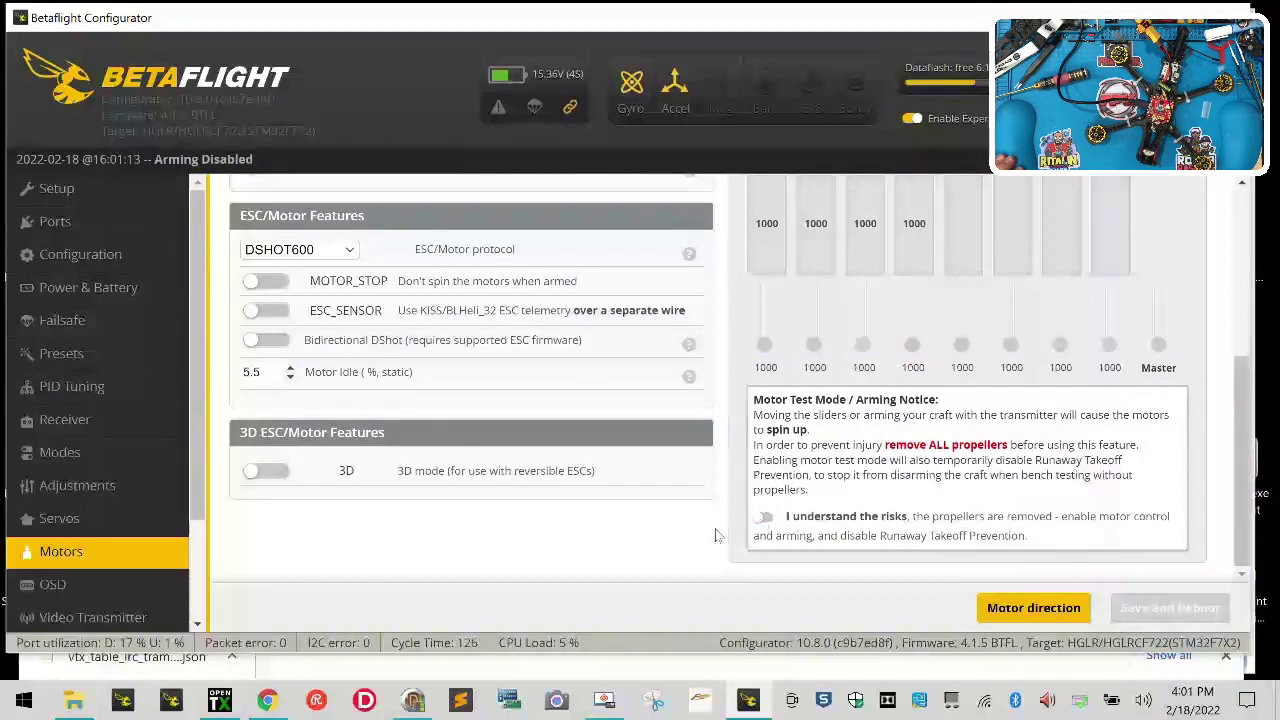
Review the Quad X motor order, re-enable motor control to retest individual motors, and disable it again
scroll(614, 557, up, 3)
scroll(433, 540, down, 3)
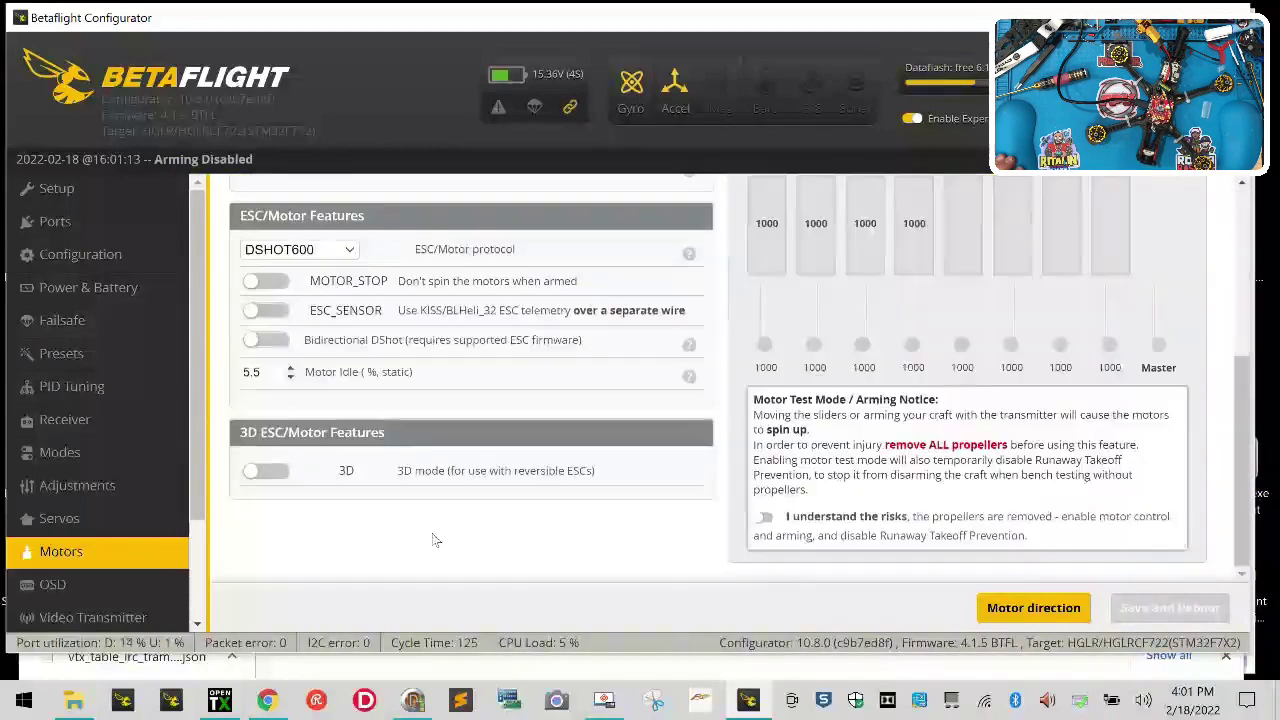
scroll(433, 540, up, 3)
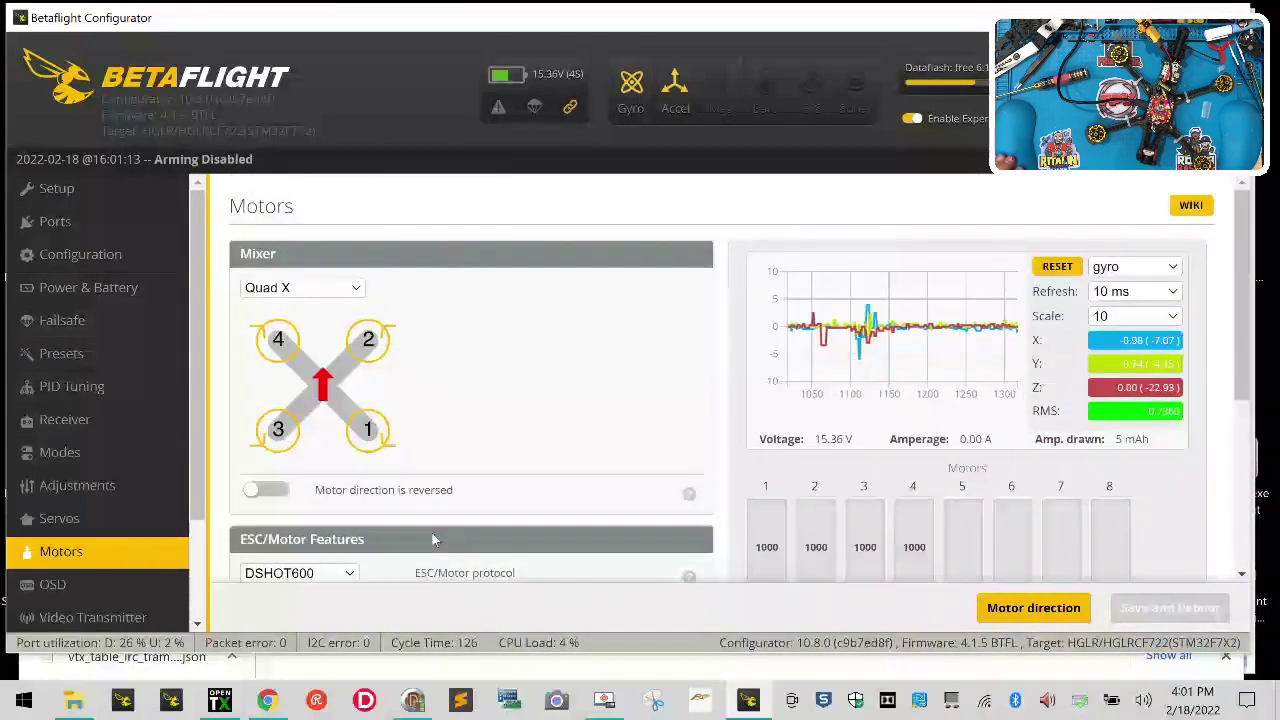
scroll(120, 535, down, 3)
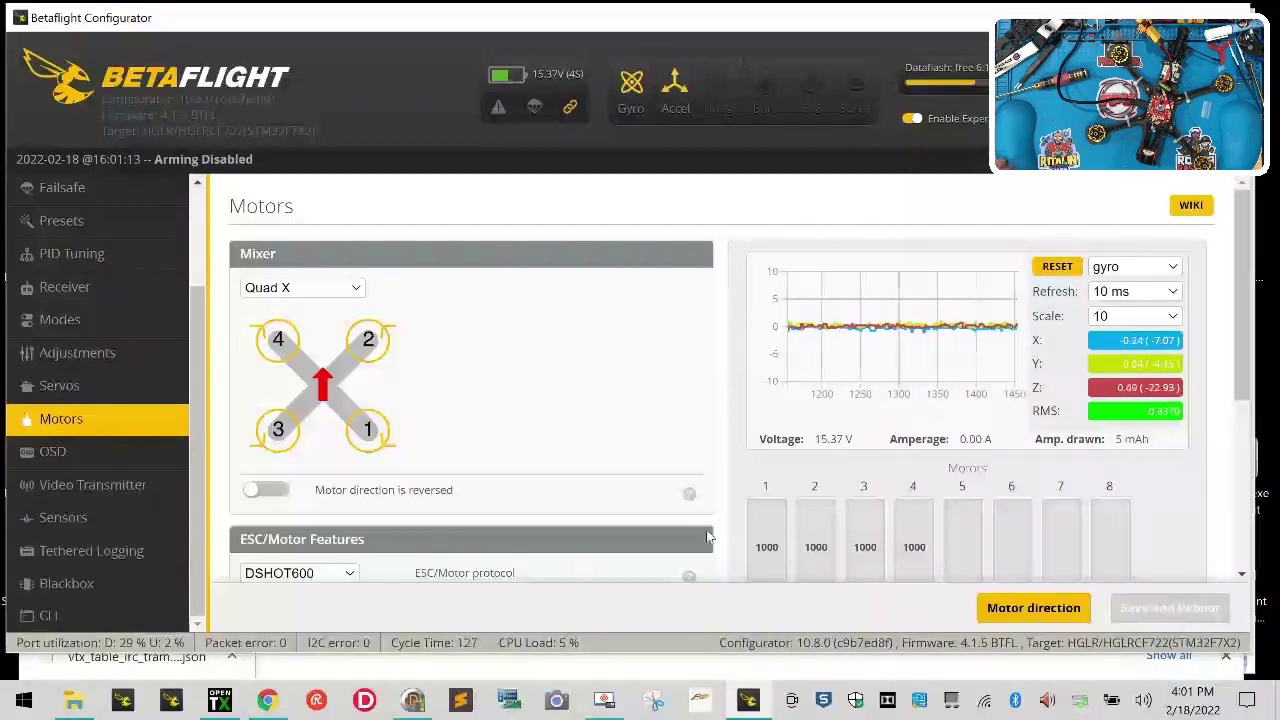
scroll(707, 538, down, 3)
click(802, 518)
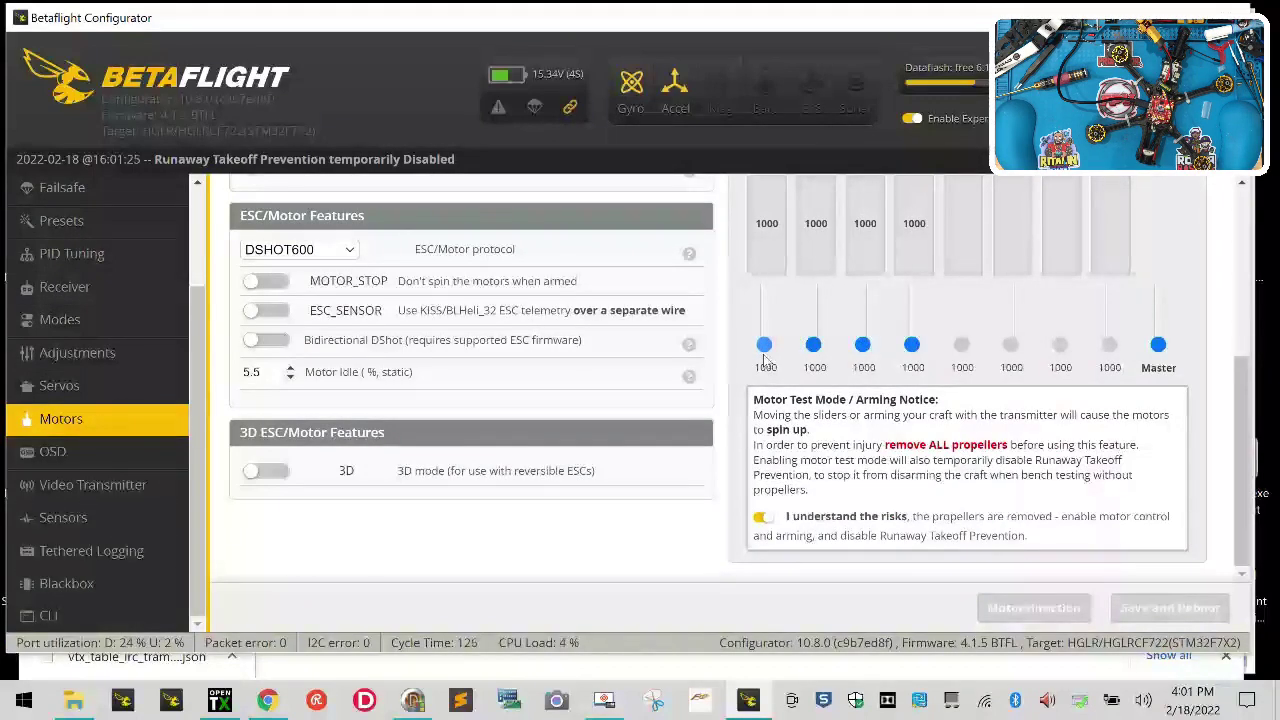
drag(817, 345, 847, 363)
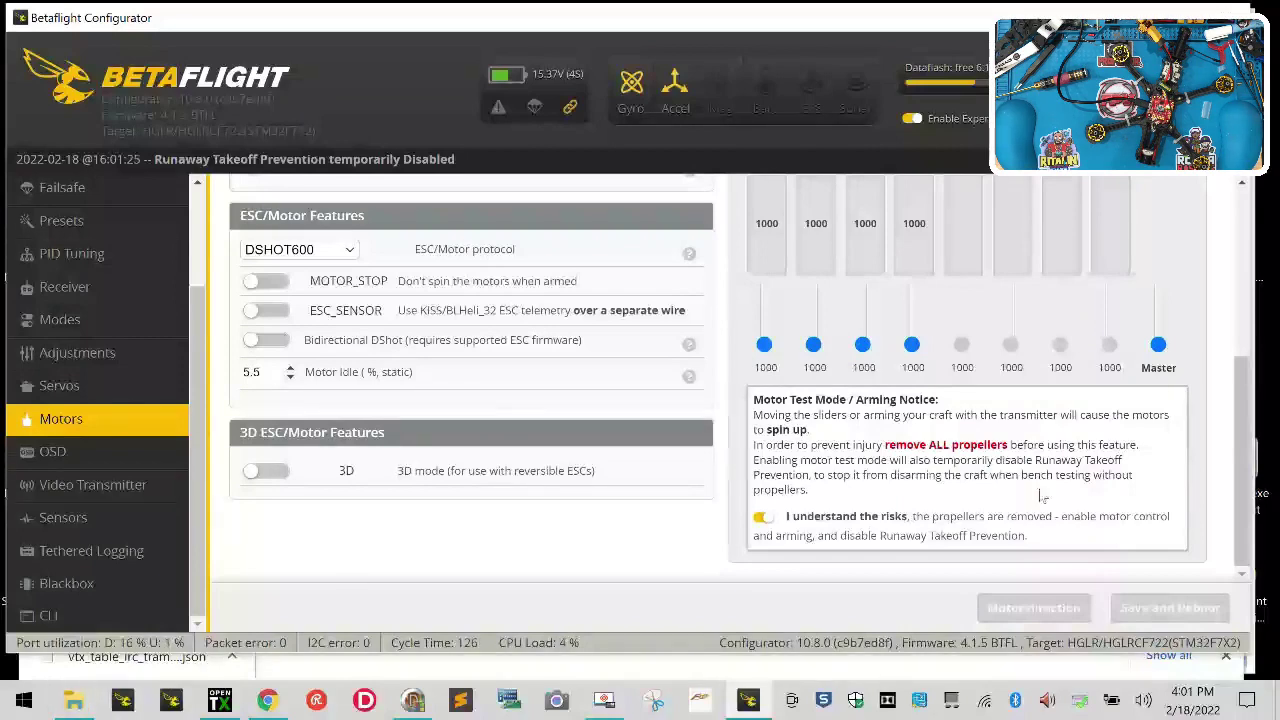
click(762, 518)
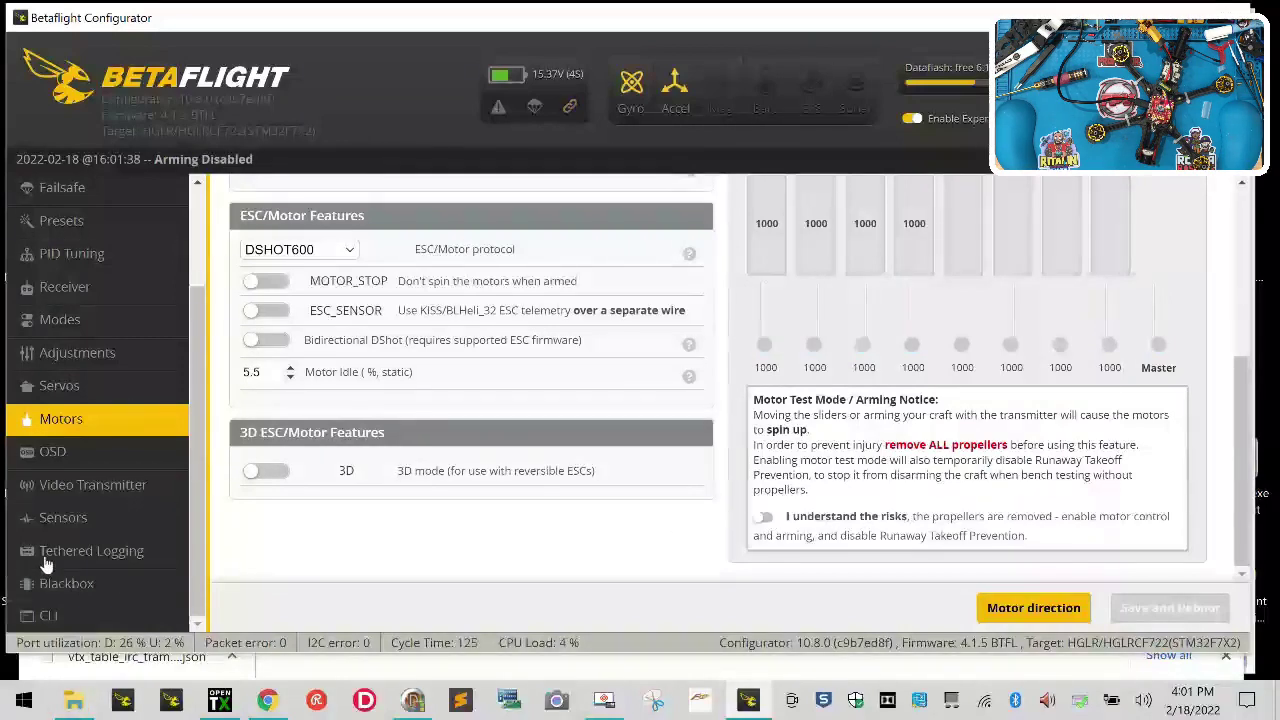
Run the resource command in the CLI and inspect the listed pin assignments
click(88, 615)
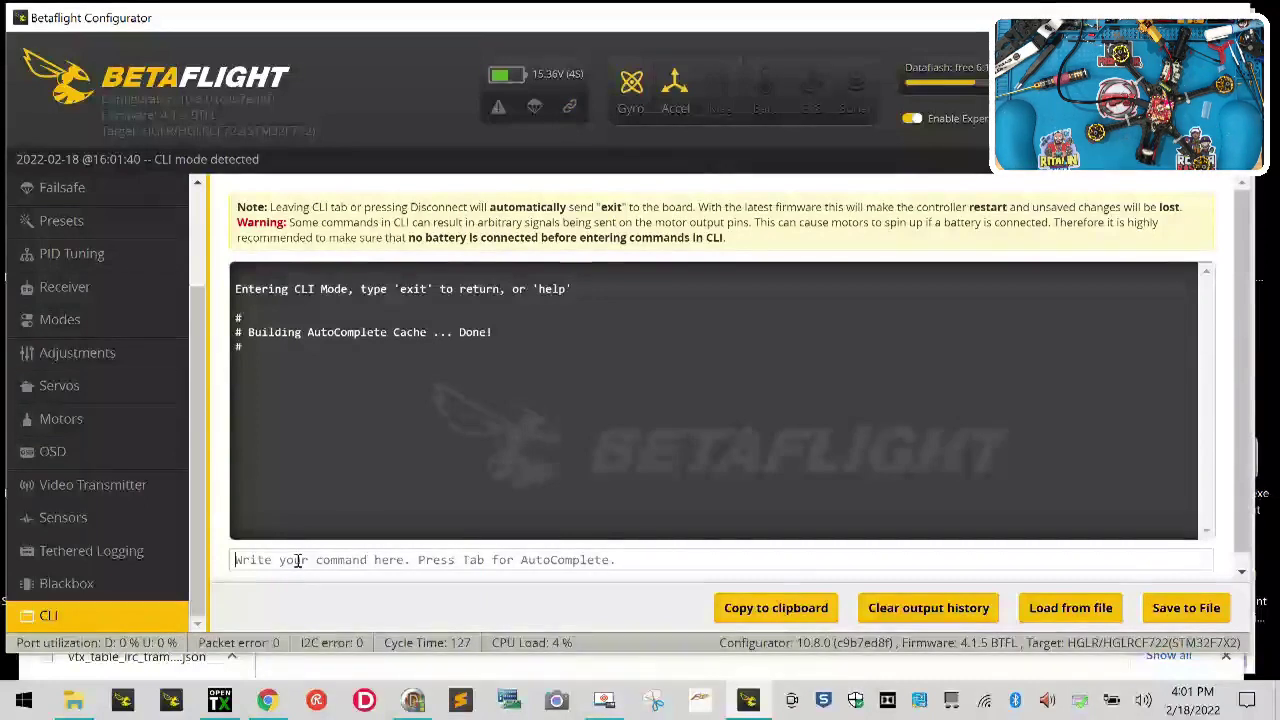
text(resource)
key(Return)
scroll(452, 447, up, 10)
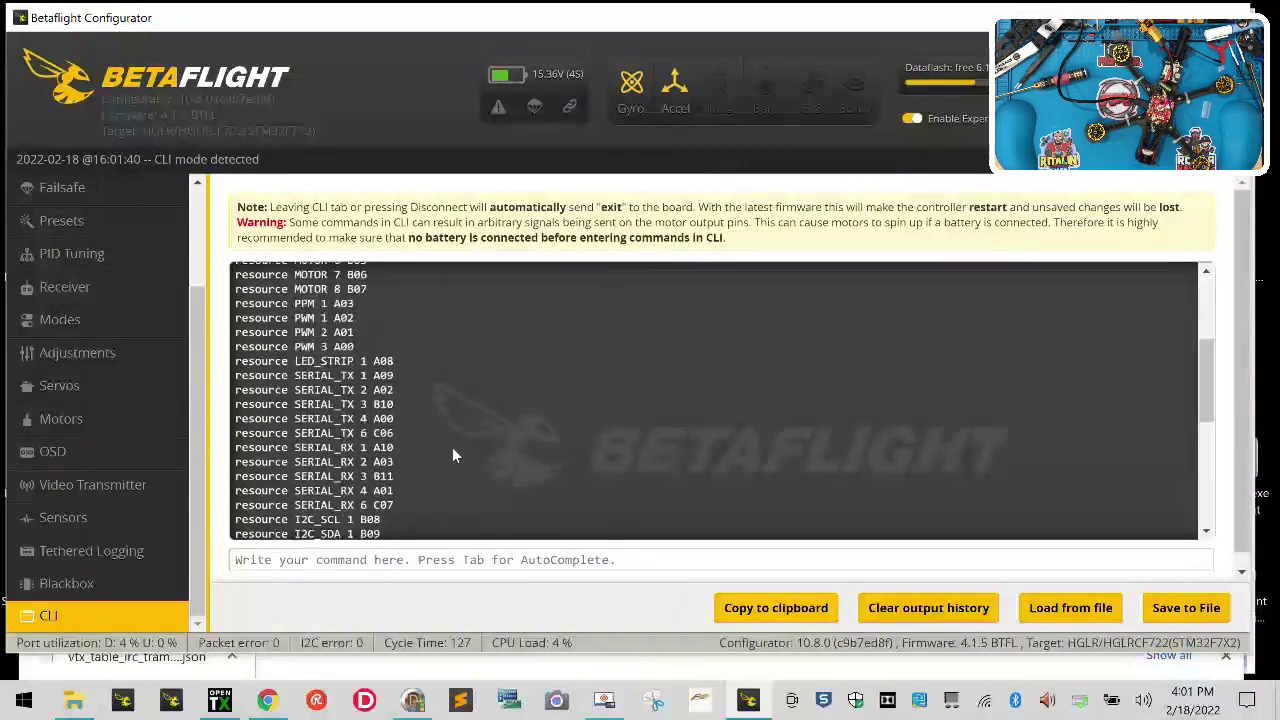
Copy the resource lines for MOTOR 1 to MOTOR 4 from the CLI output
drag(398, 436, 235, 395)
right_click(258, 397)
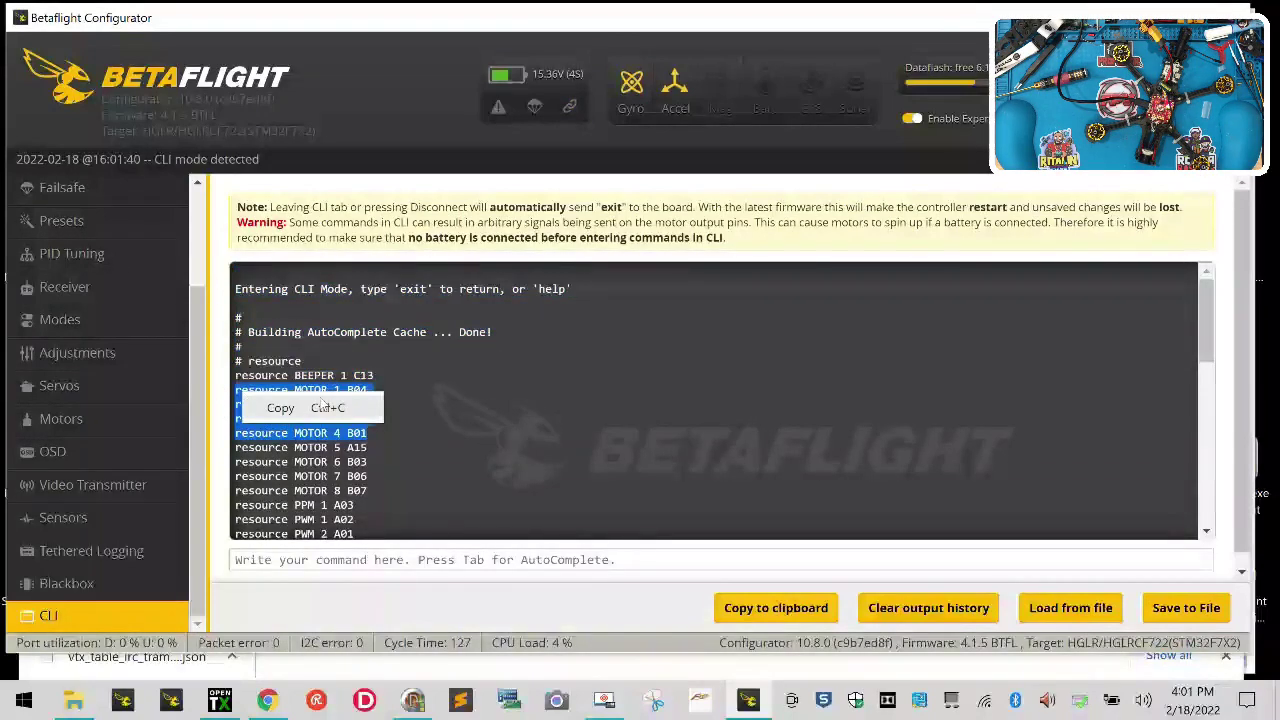
click(316, 412)
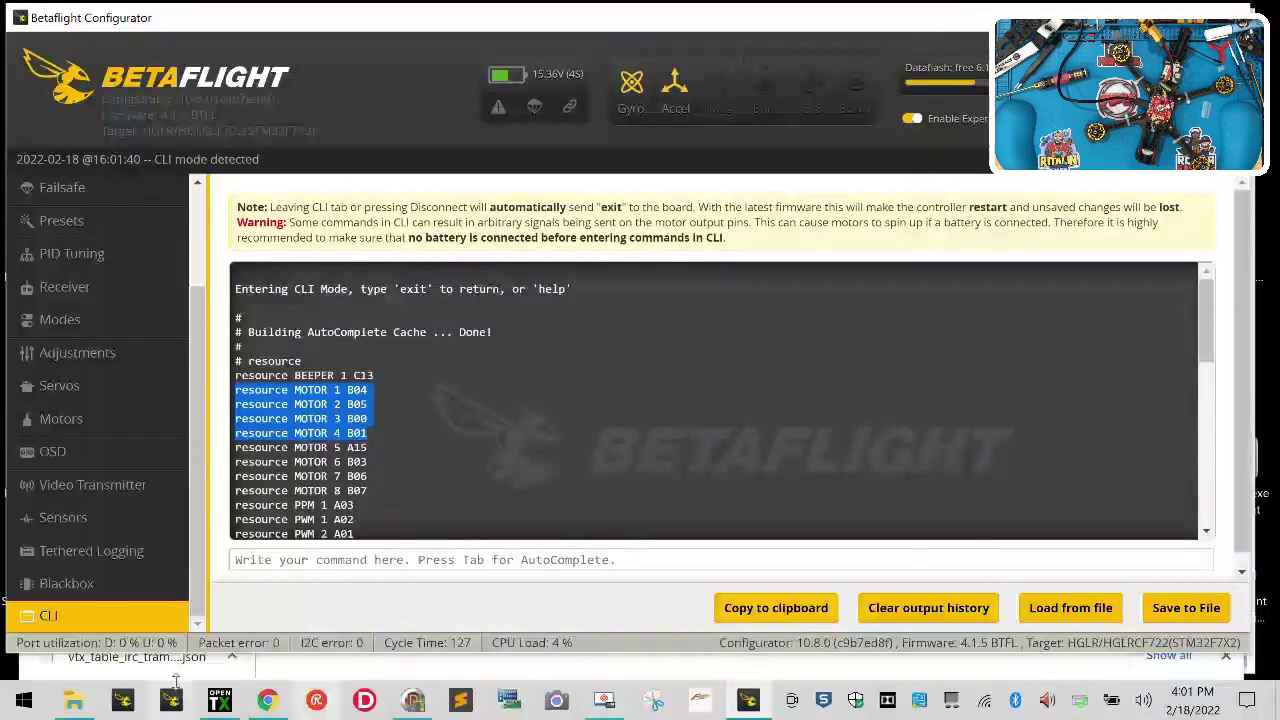
Paste the copied lines into a new Notepad document and remap them to MOTOR 3 B04, MOTOR 4 B05, MOTOR 1 B00 and MOTOR 2 B01
click(40, 702)
right_click(40, 702)
click(86, 600)
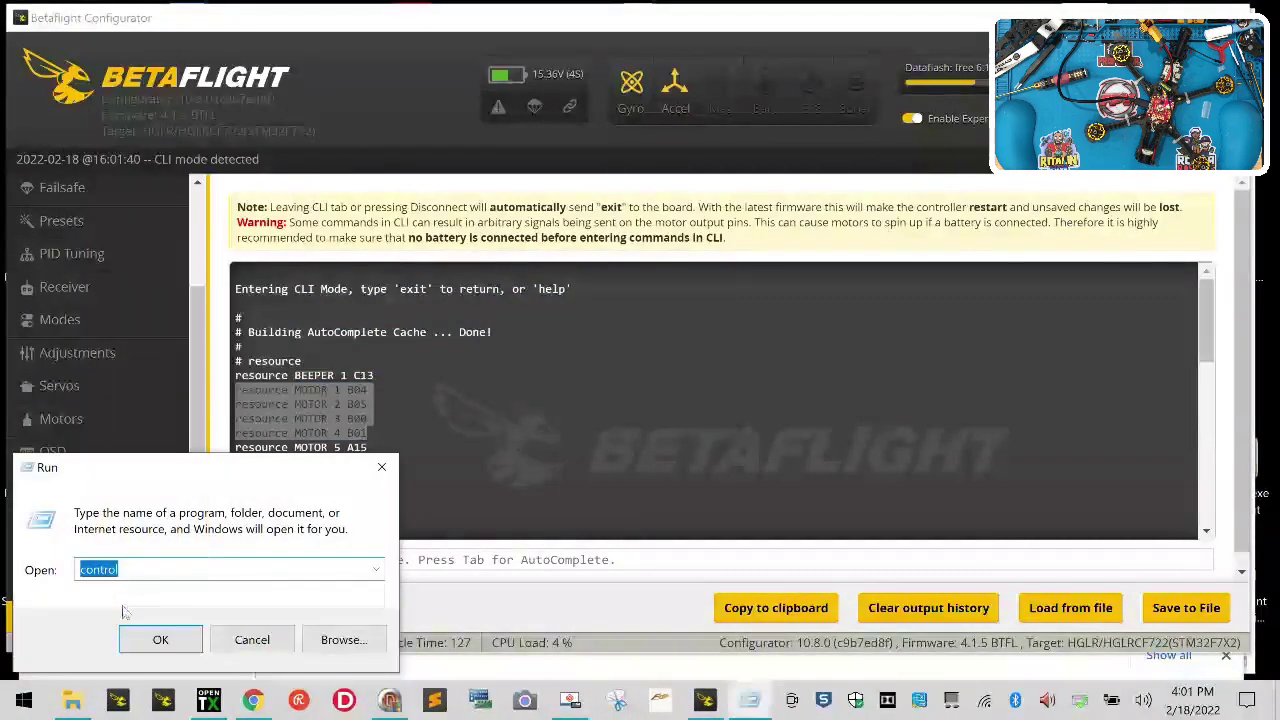
click(376, 570)
click(157, 607)
click(159, 640)
right_click(360, 182)
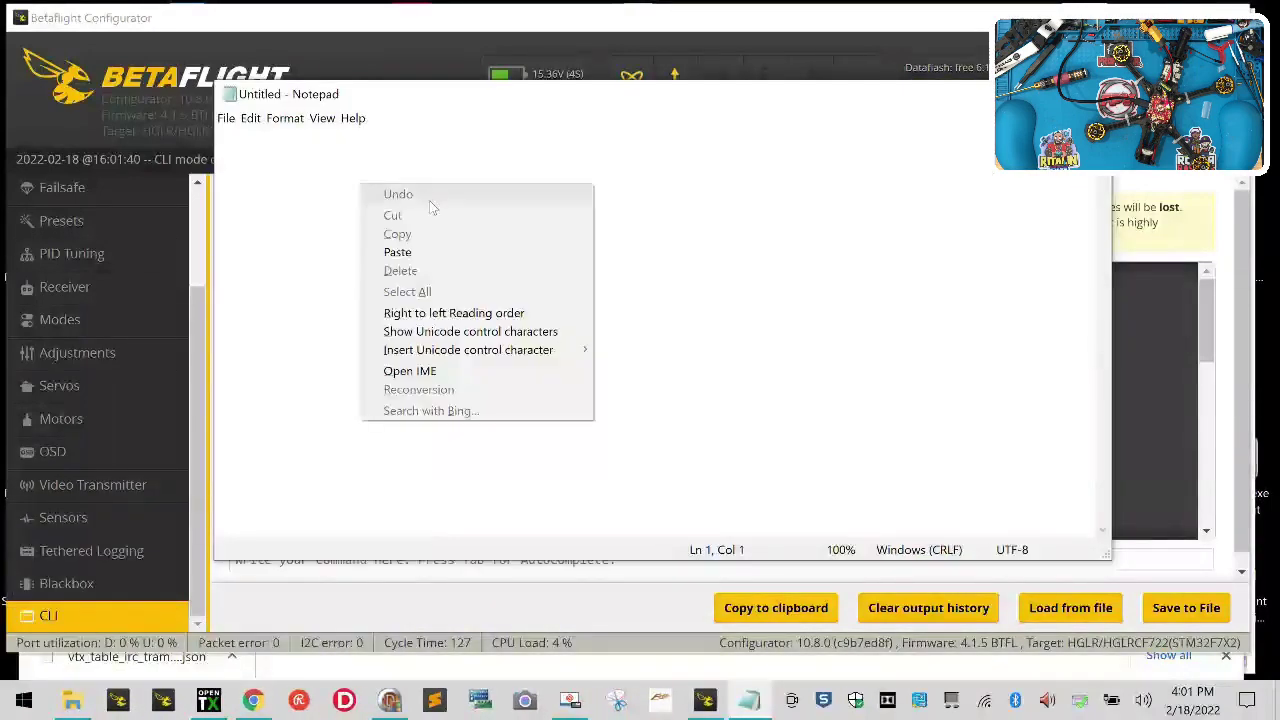
click(437, 253)
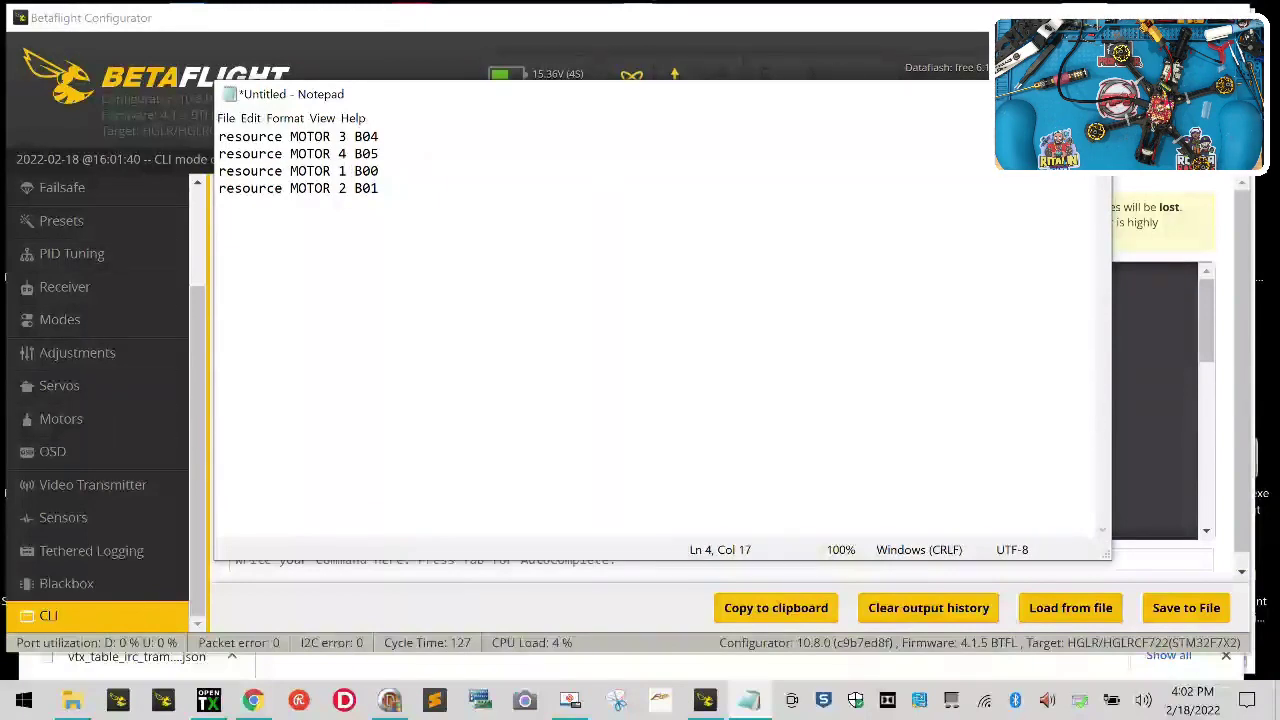
Copy the four remapped motor lines from Notepad and paste them into the Betaflight CLI command entry
drag(383, 186, 148, 118)
right_click(336, 158)
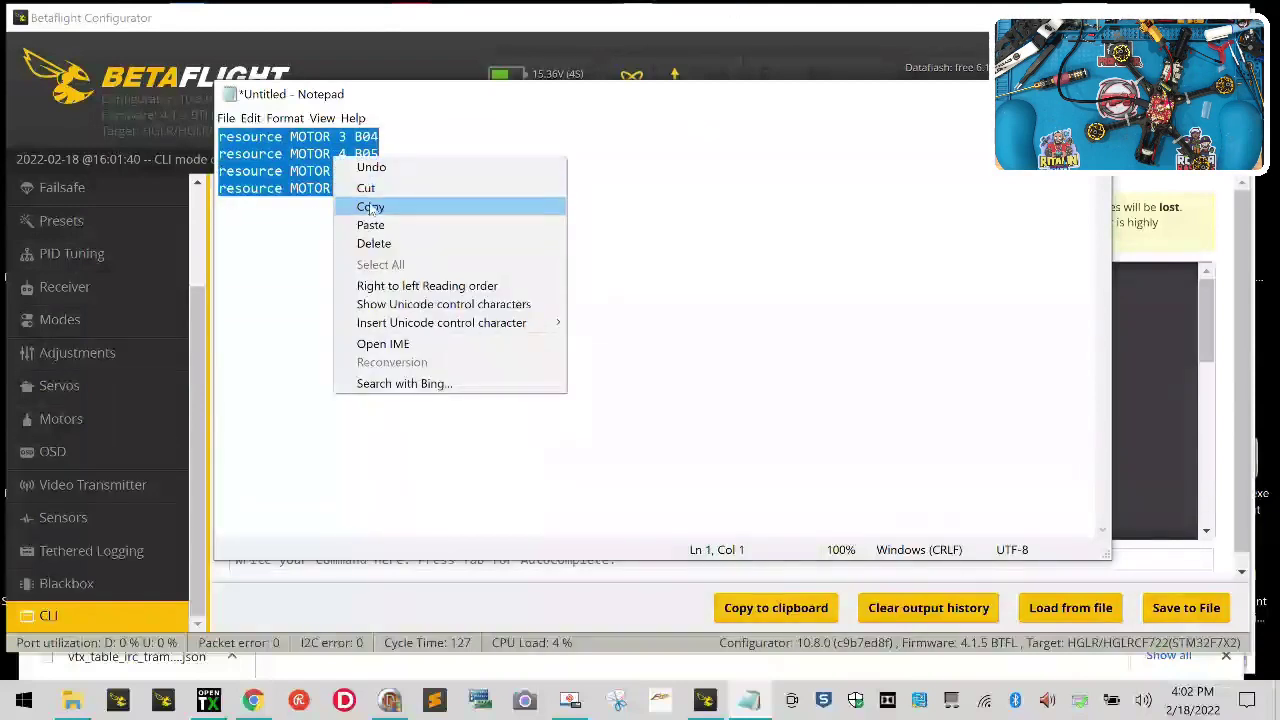
click(371, 207)
click(1170, 326)
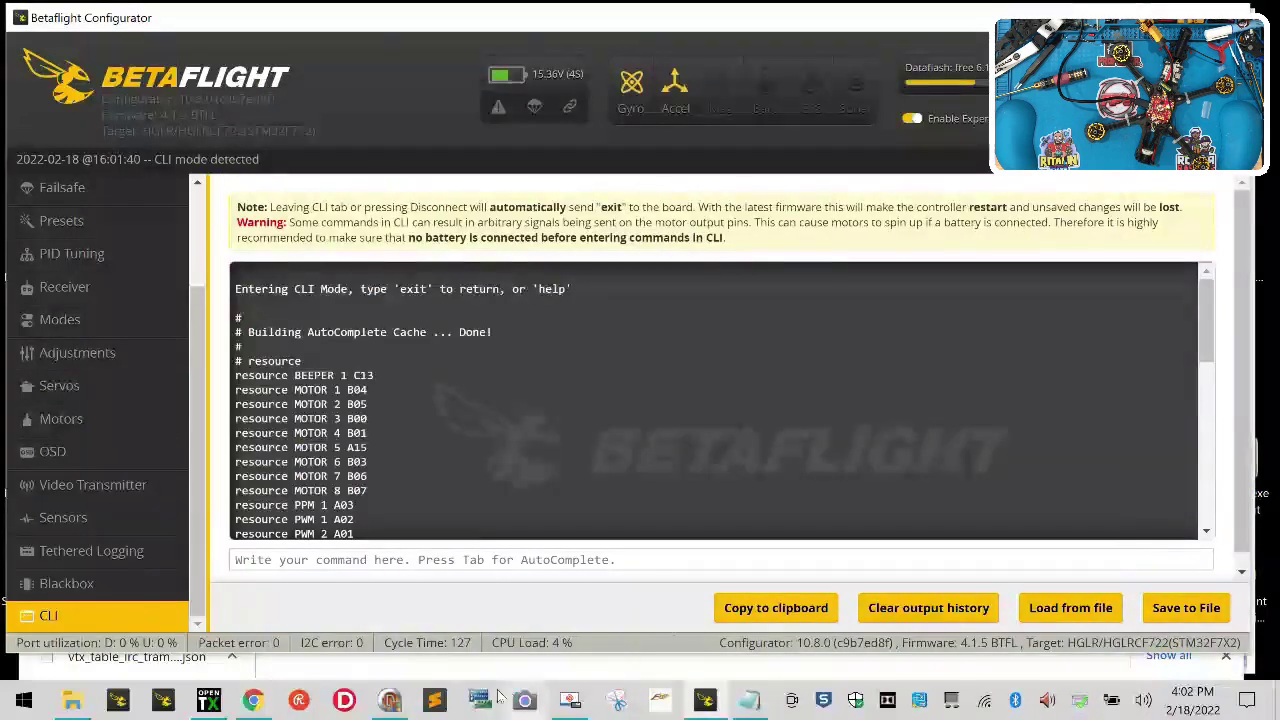
right_click(487, 562)
click(571, 496)
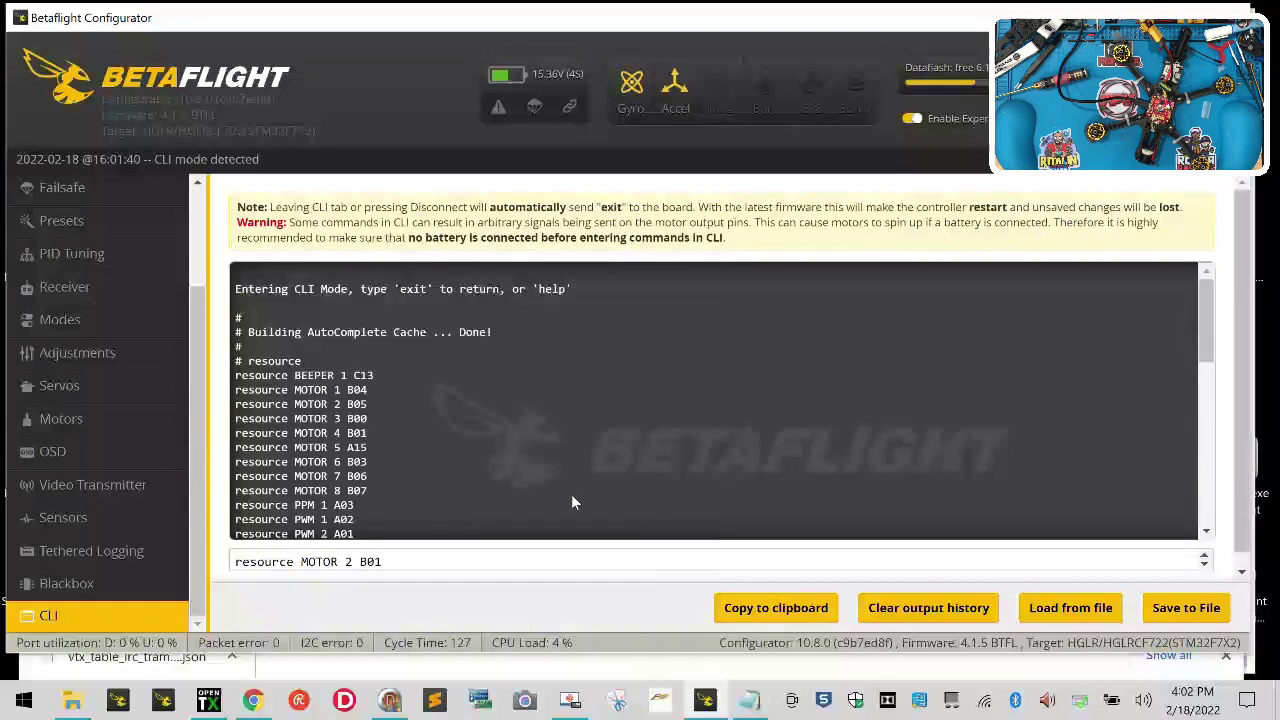
Execute the pasted motor resource commands, run save, and reconnect to the flight controller
key(Return)
text(save)
key(Return)
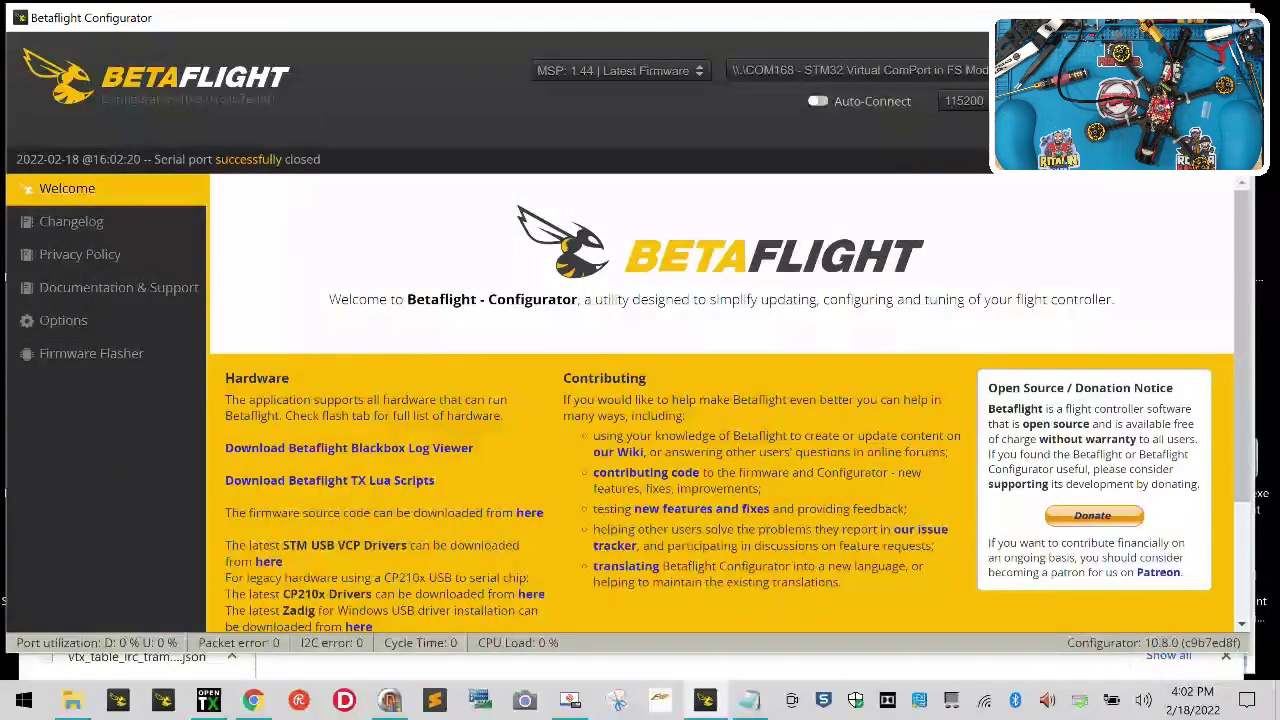
click(1225, 80)
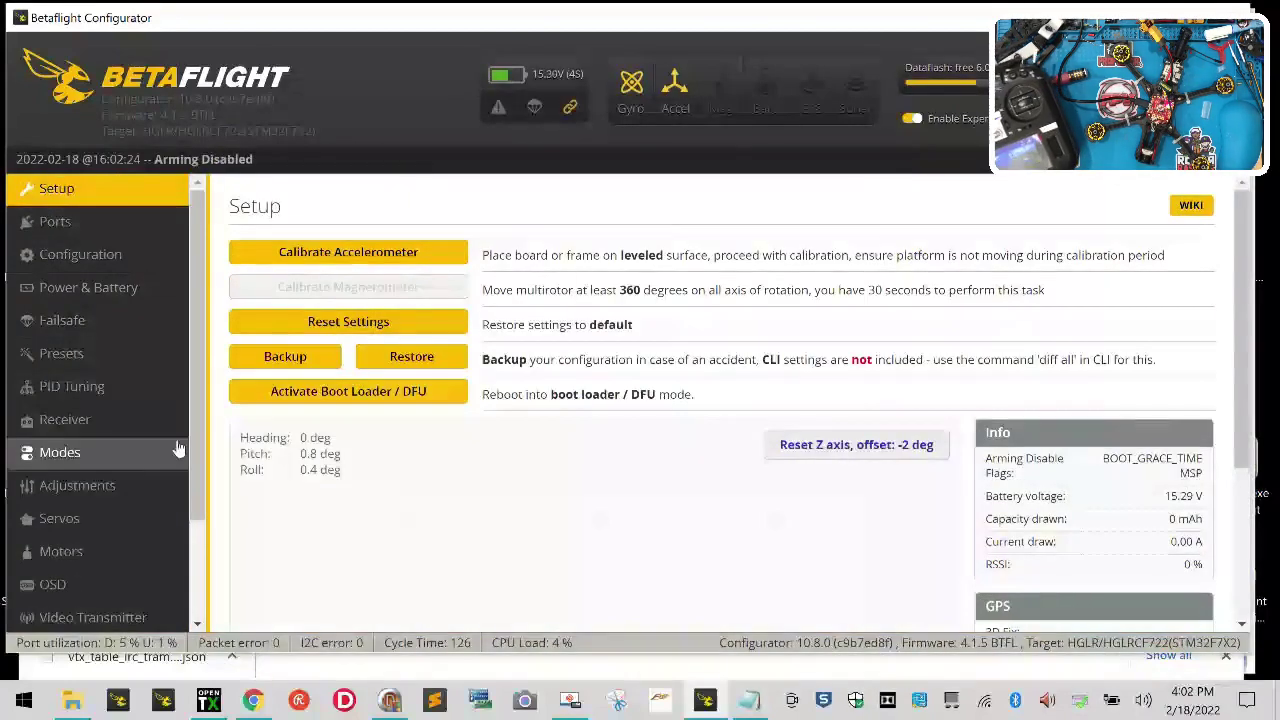
Enable motor control by accepting the propeller risk notice and test motors 1 to 4 individually
scroll(107, 500, down, 3)
click(103, 420)
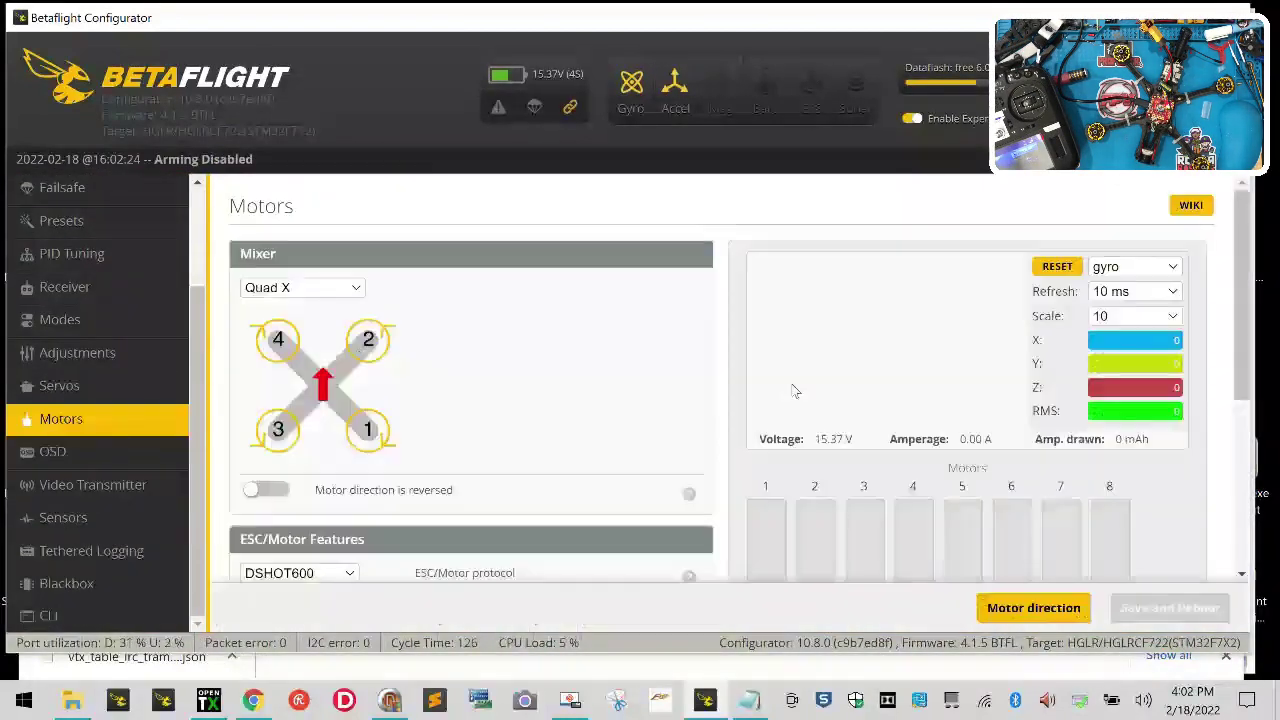
scroll(1198, 300, down, 3)
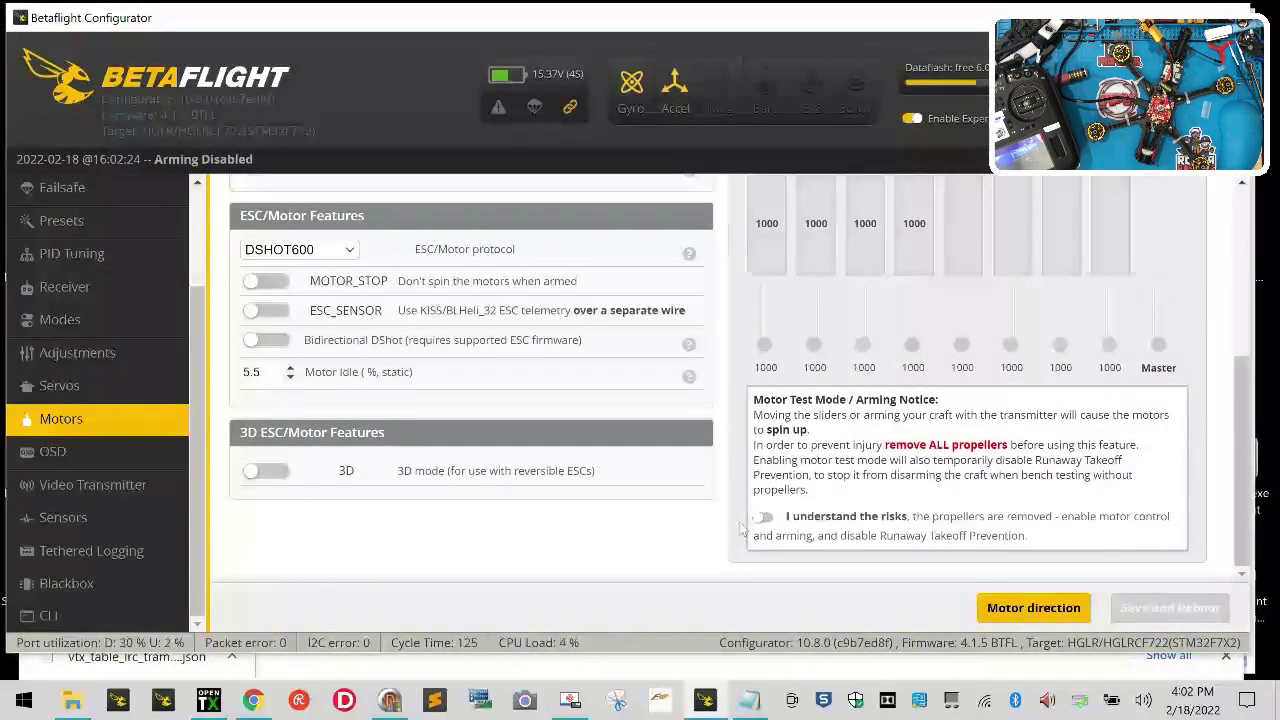
click(762, 518)
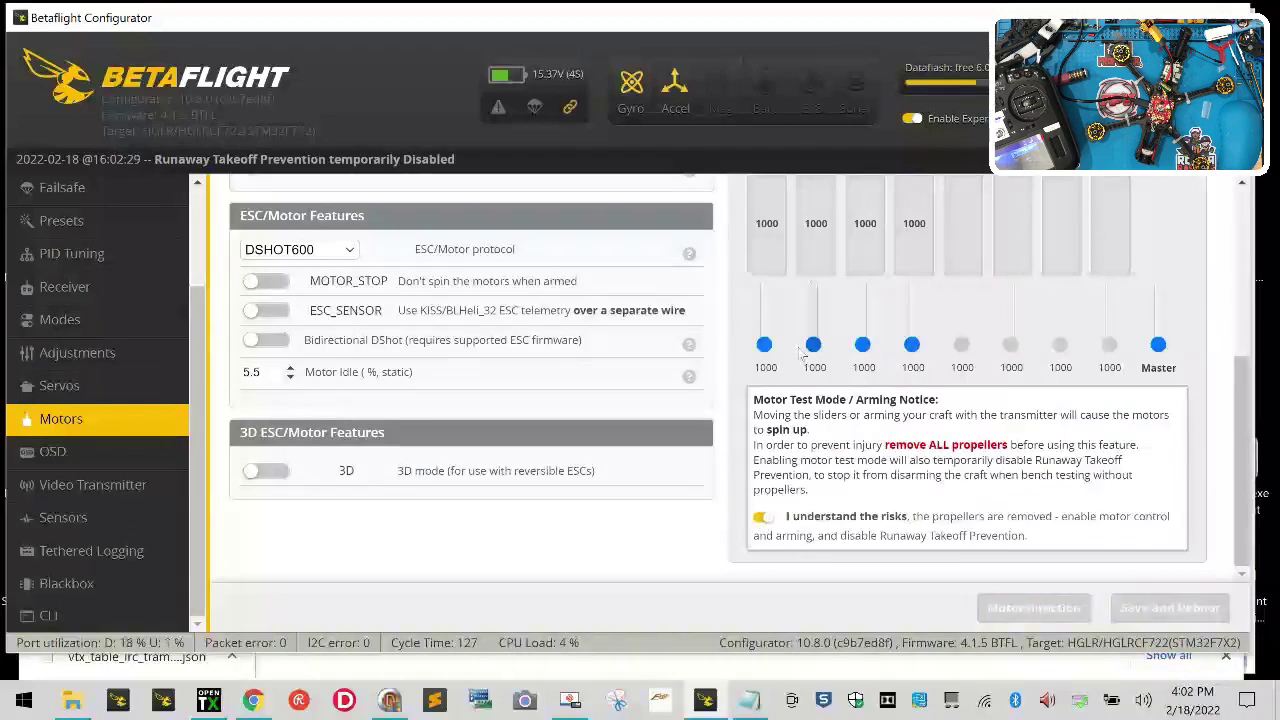
drag(764, 346, 913, 366)
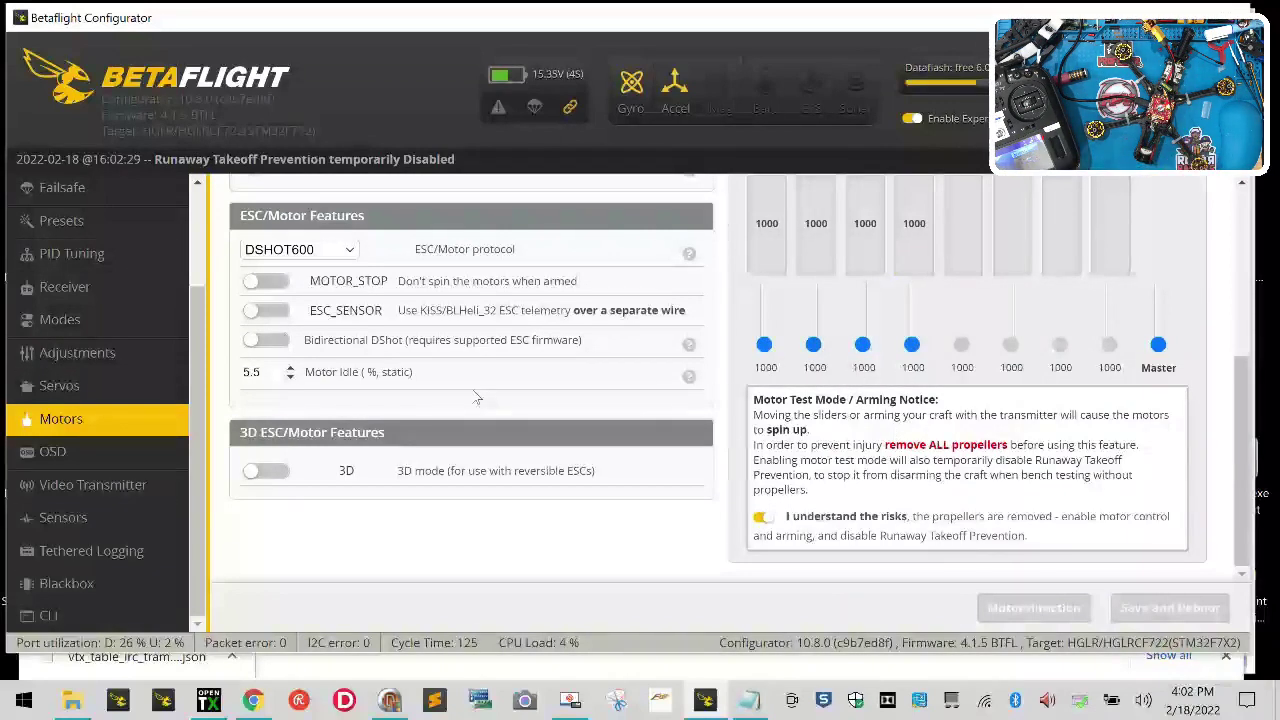
Review the Quad X diagram and the motor outputs with motor test mode enabled
scroll(477, 398, up, 5)
scroll(477, 398, down, 5)
scroll(477, 398, up, 5)
scroll(628, 294, down, 3)
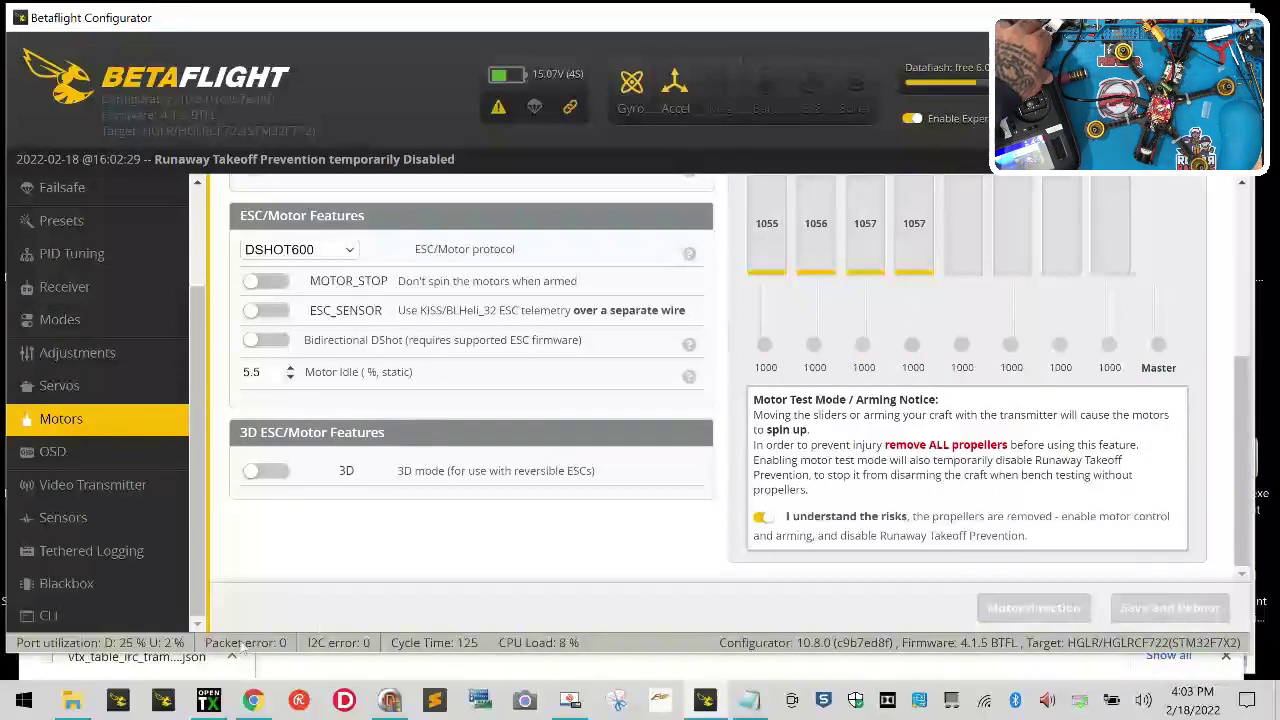
Check the transmitter switch positions against the ARM, ANGLE, HORIZON and FAILSAFE mode ranges
click(125, 325)
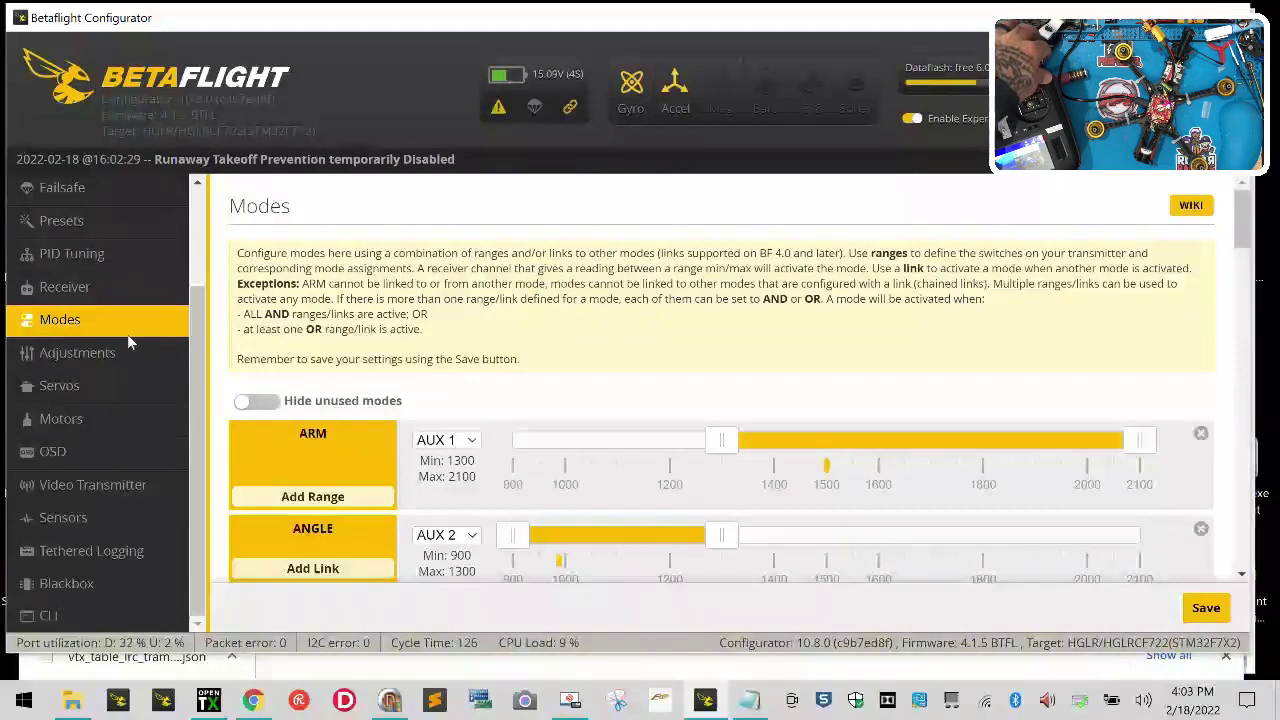
scroll(576, 449, down, 4)
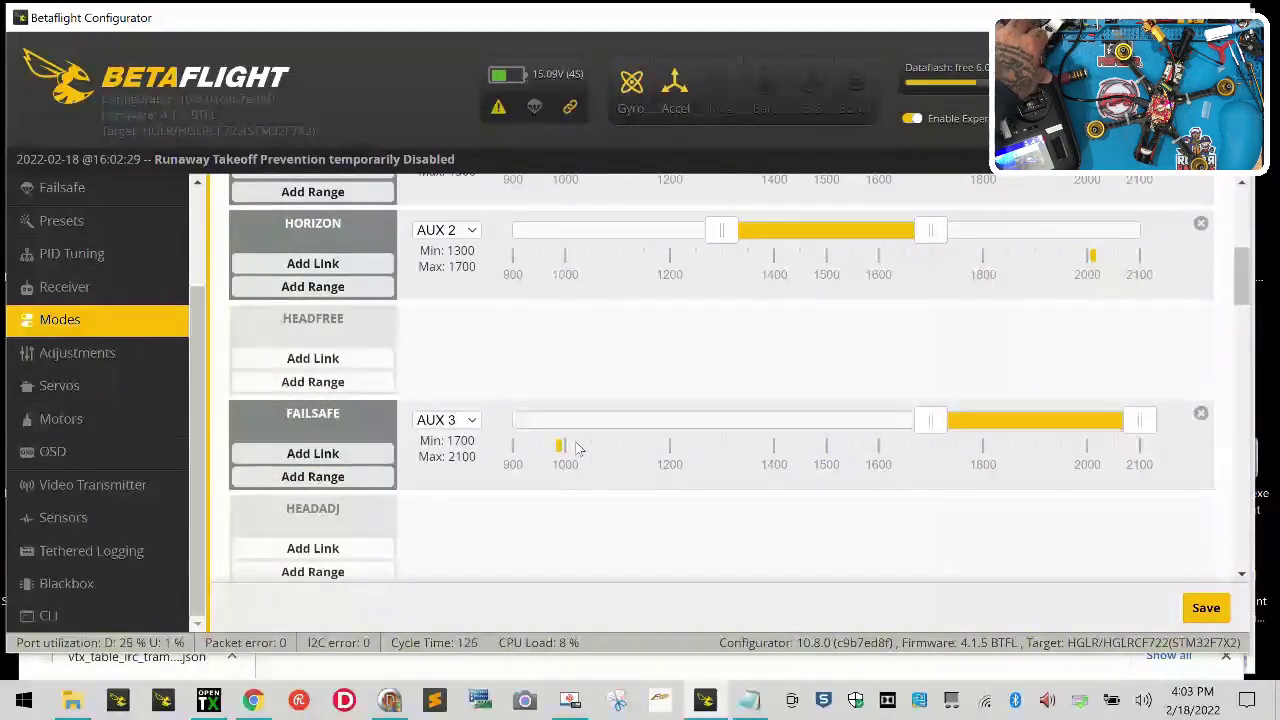